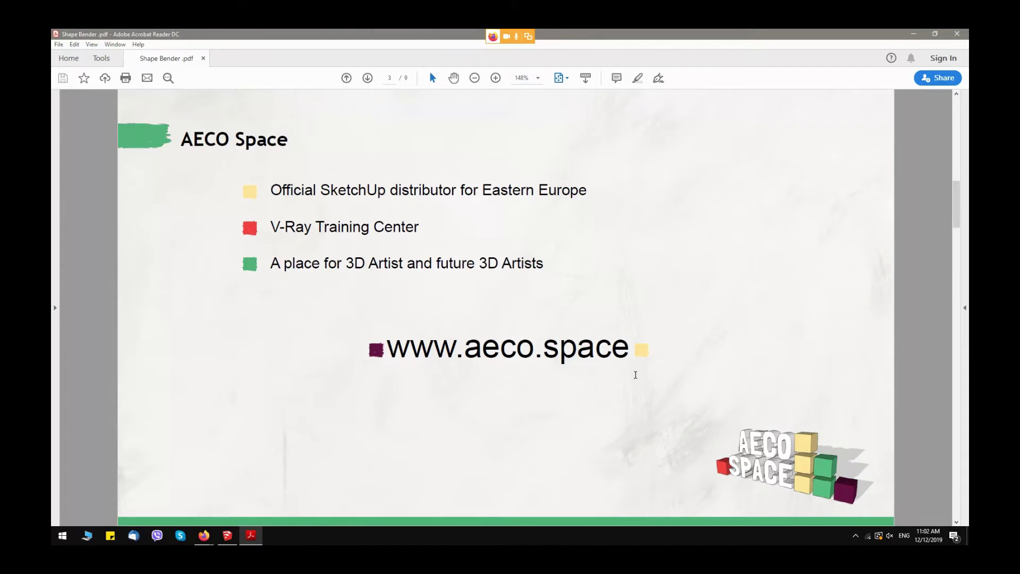
{"action": "scroll", "coordinate": [635, 375], "scroll_direction": "down", "scroll_amount": 1}
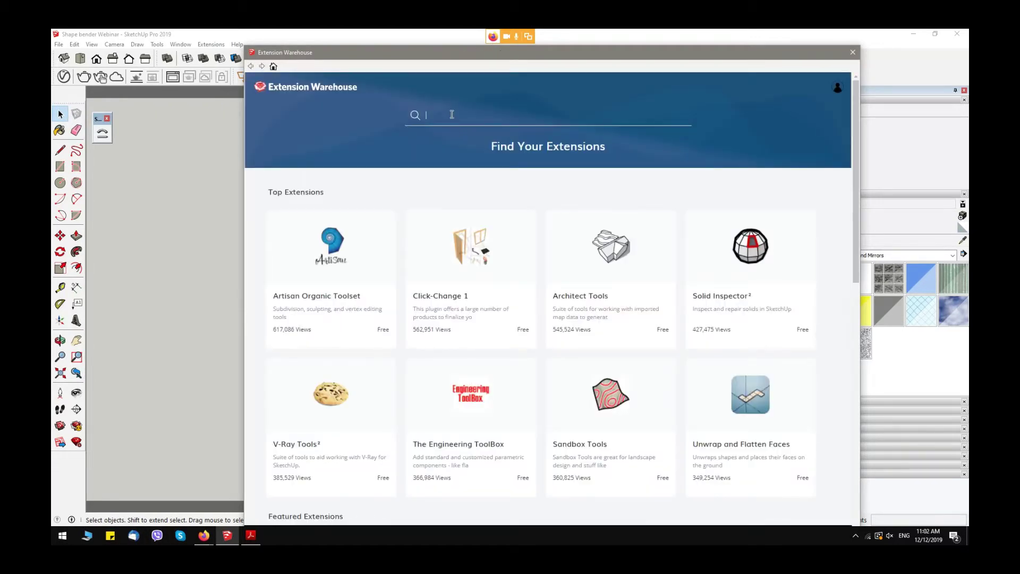
Search the Extension Warehouse for "Shape bender", open the CLF Shape Bender page and shift the floating Shape Bender toolbar slightly.
{"action": "left_click", "coordinate": [452, 115]}
{"action": "type", "text": "Shape"}
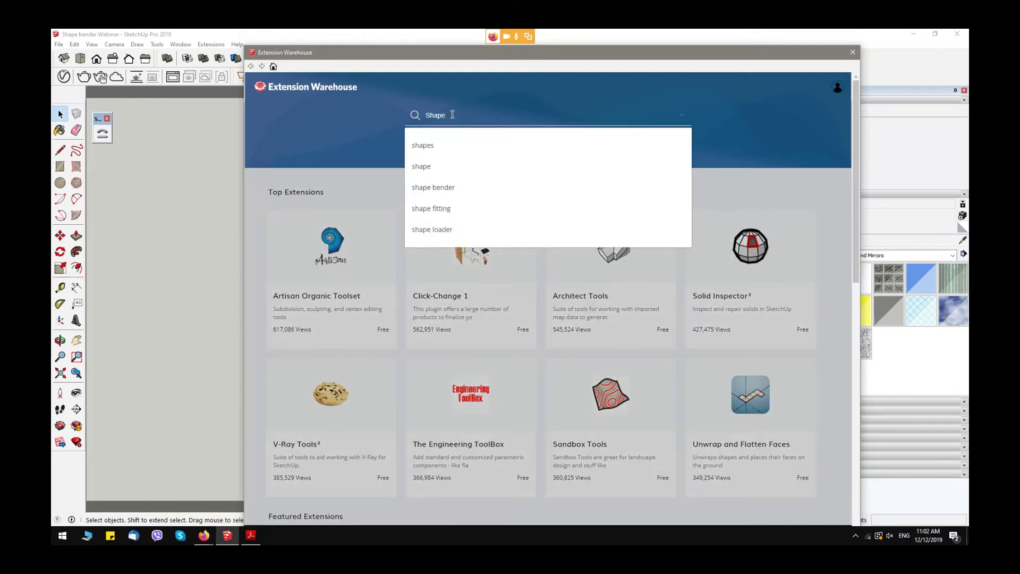
{"action": "key", "text": "Return"}
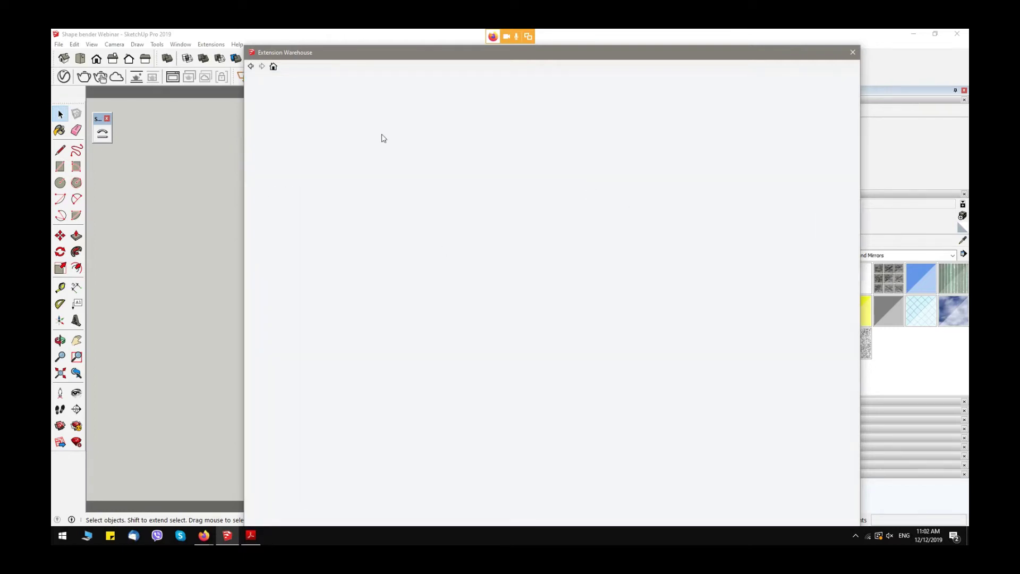
{"action": "left_click_drag", "start_coordinate": [593, 56], "coordinate": [543, 45]}
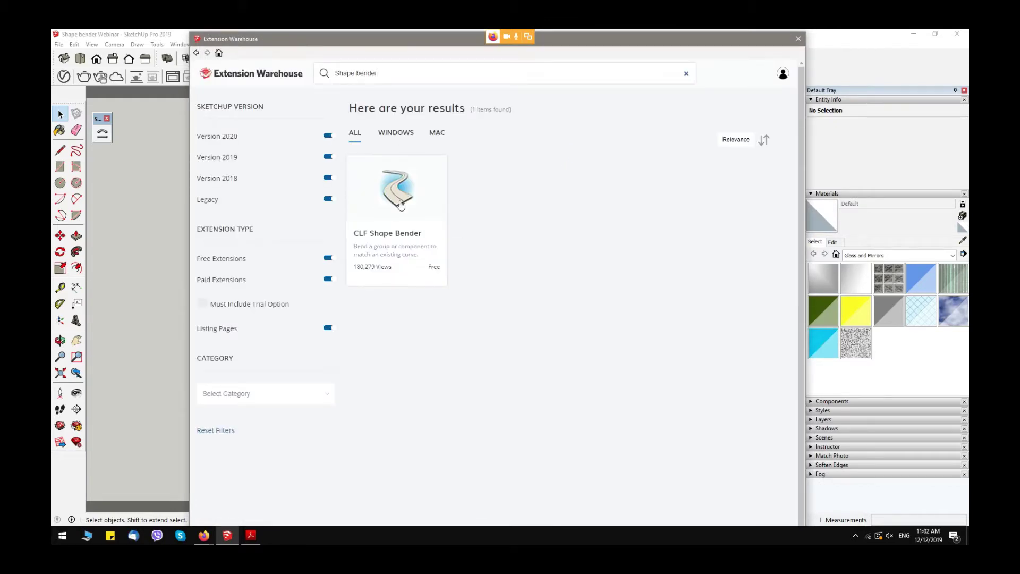
{"action": "left_click", "coordinate": [401, 235]}
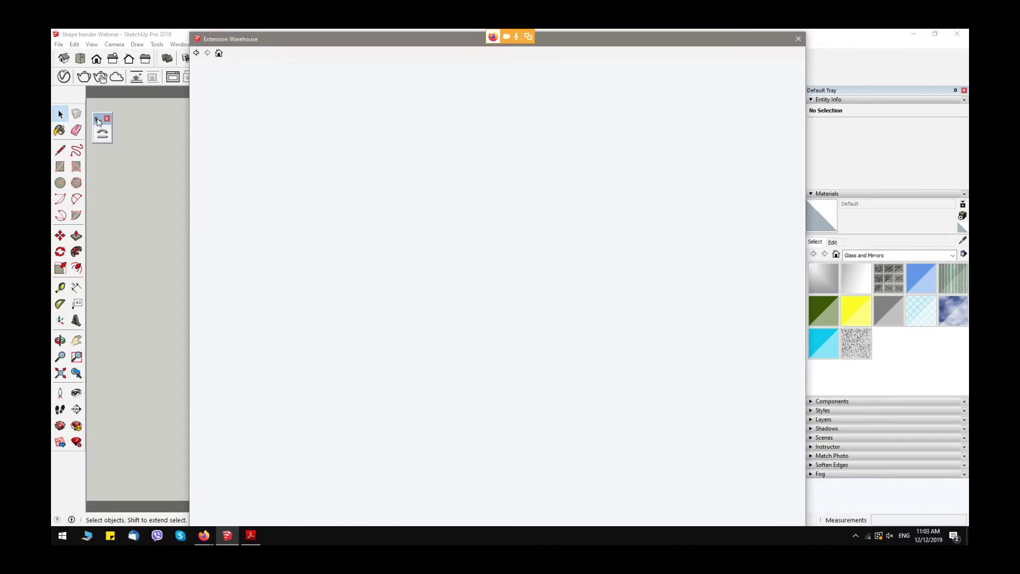
{"action": "left_click_drag", "start_coordinate": [98, 122], "coordinate": [124, 123]}
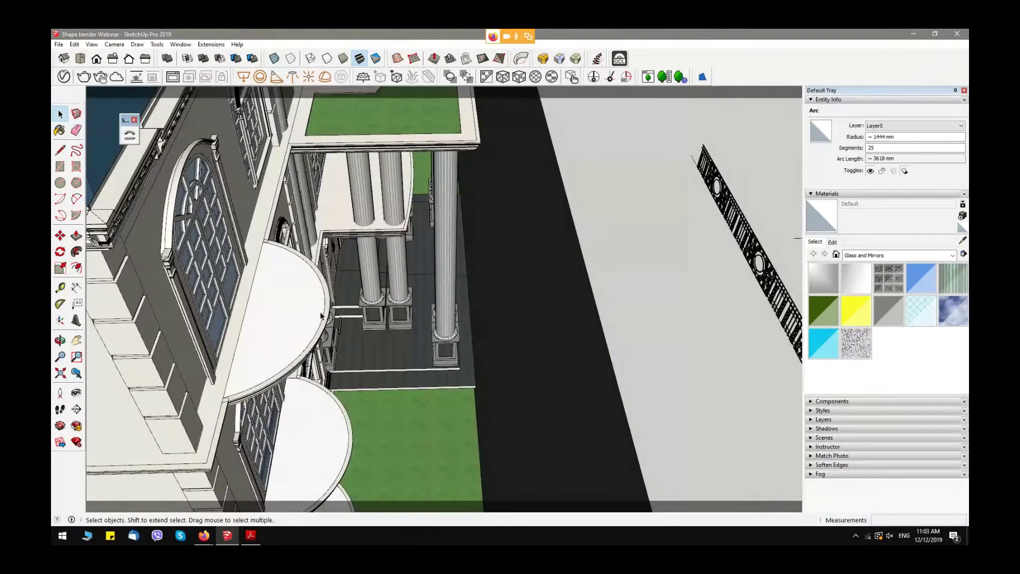
Open the curved balcony slab for editing to reach its rounded outer edge.
{"action": "double_click", "coordinate": [324, 311]}
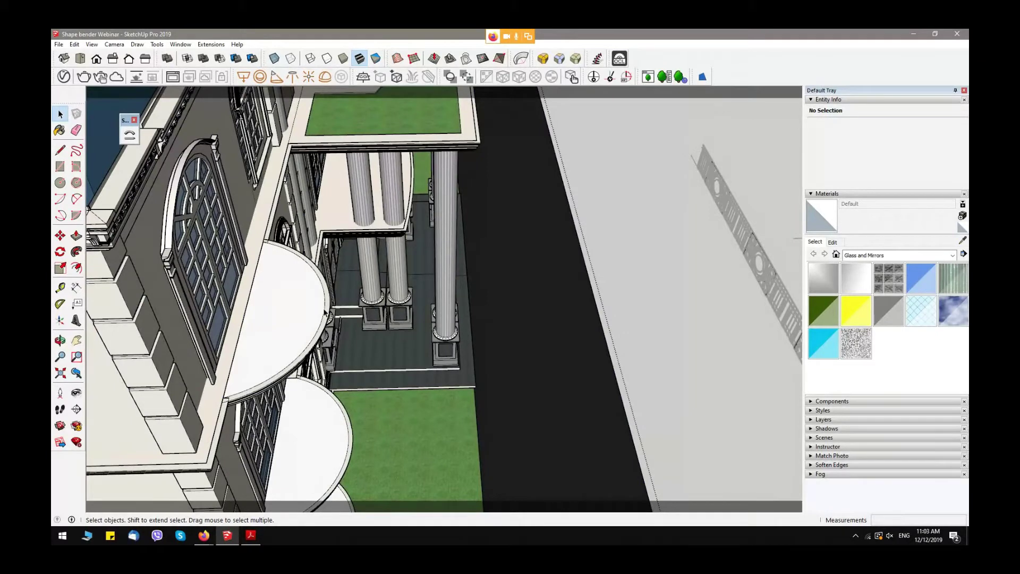
{"action": "double_click", "coordinate": [325, 310]}
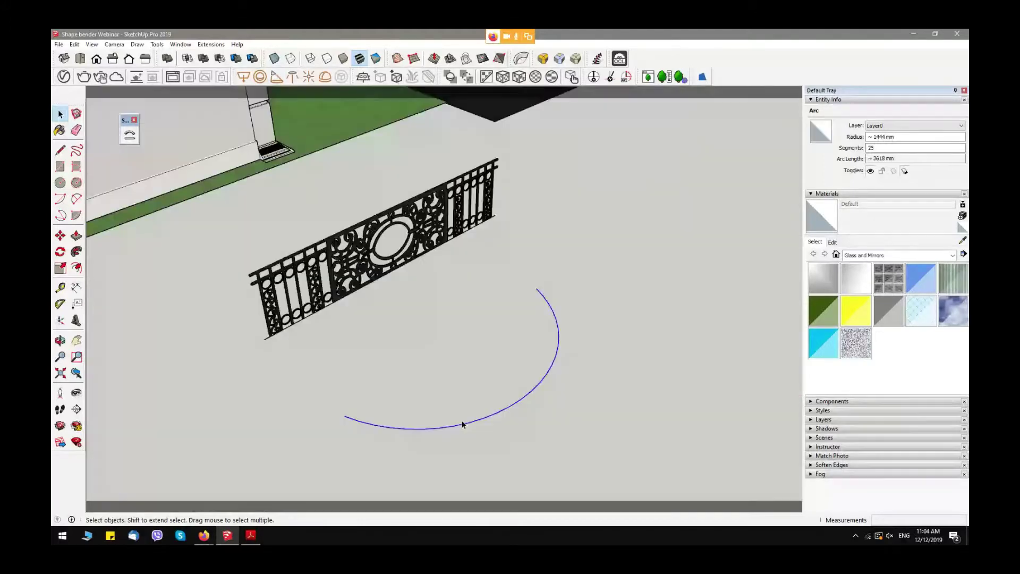
Move the straight railing component a short distance back from the line beneath it.
{"action": "left_click", "coordinate": [311, 246]}
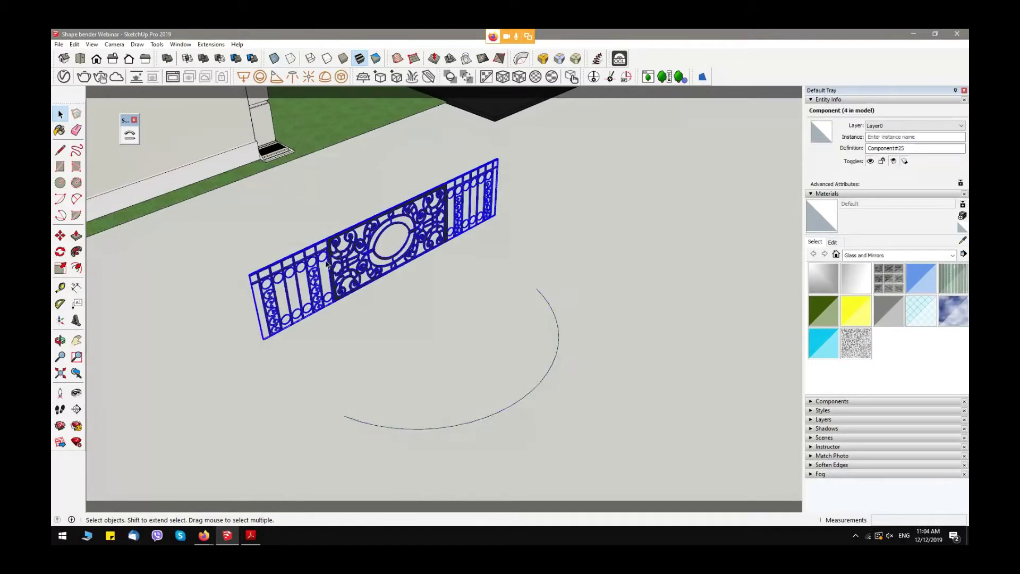
{"action": "key", "text": "m"}
{"action": "left_click_drag", "start_coordinate": [311, 246], "coordinate": [295, 233]}
{"action": "key", "text": "space"}
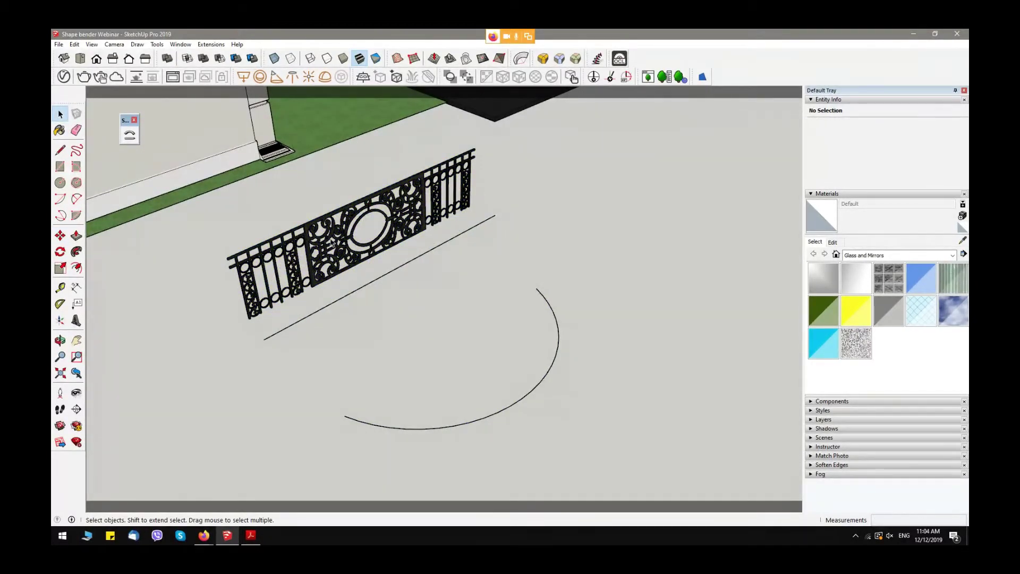
Check the entity information of the railing component, the arc and the straight line to compare the arc and line lengths.
{"action": "left_click", "coordinate": [321, 254]}
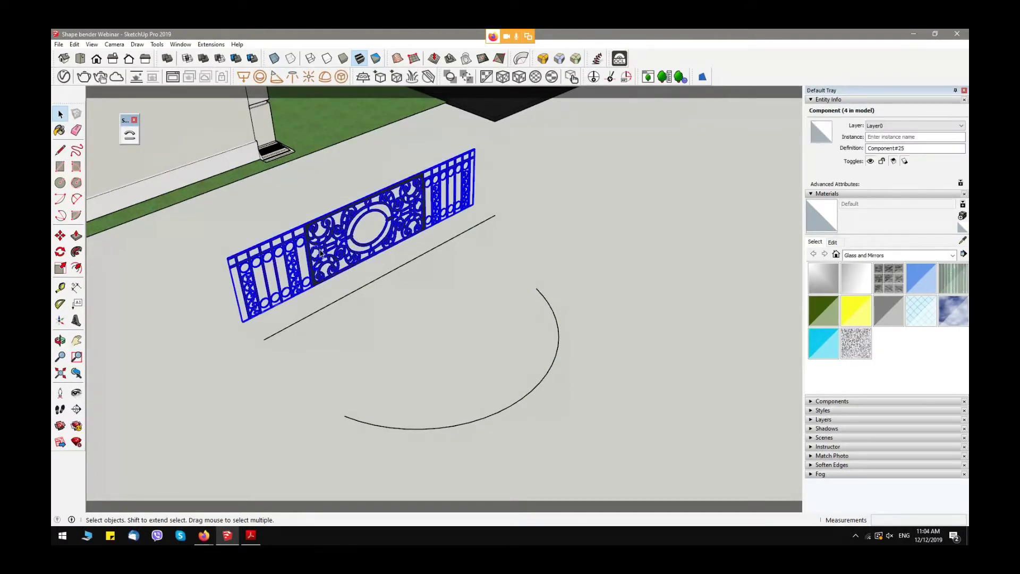
{"action": "right_click", "coordinate": [311, 253]}
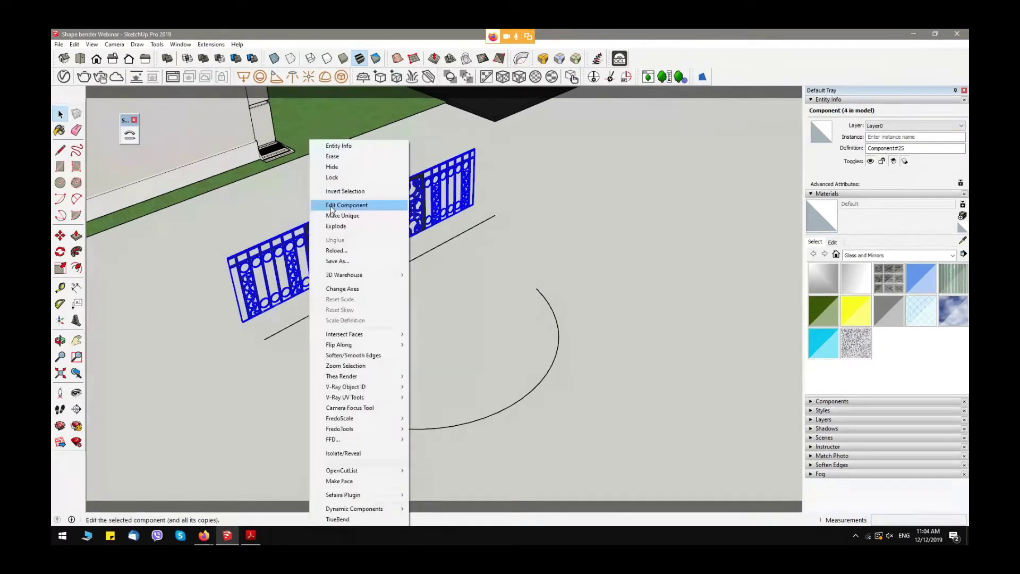
{"action": "left_click", "coordinate": [489, 271]}
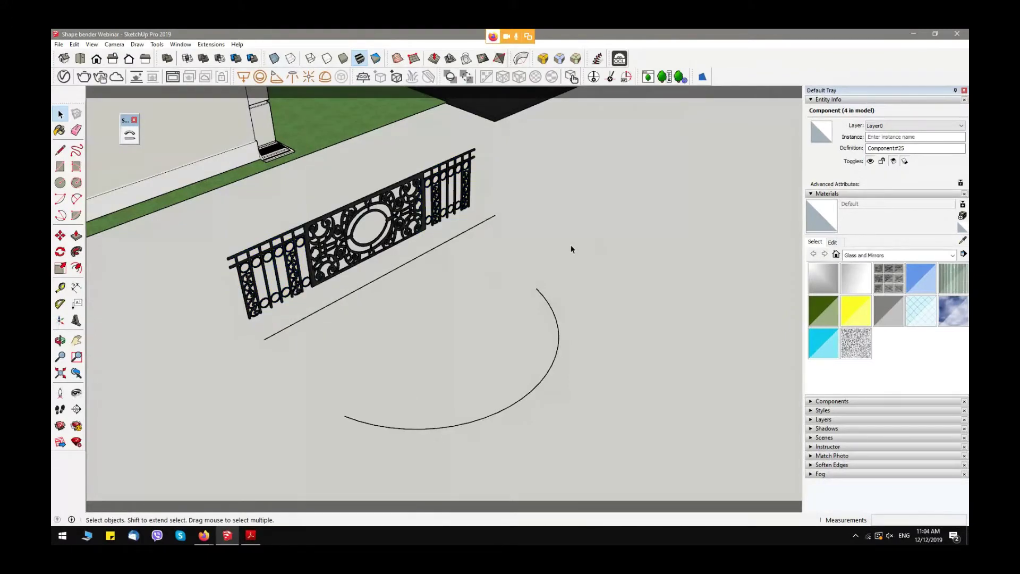
{"action": "left_click", "coordinate": [411, 227]}
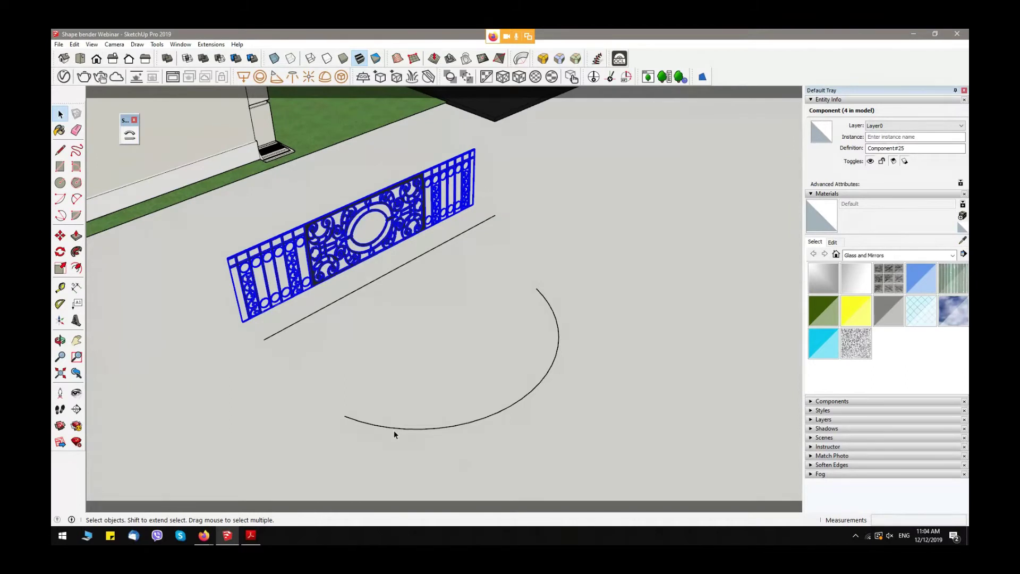
{"action": "left_click", "coordinate": [394, 430]}
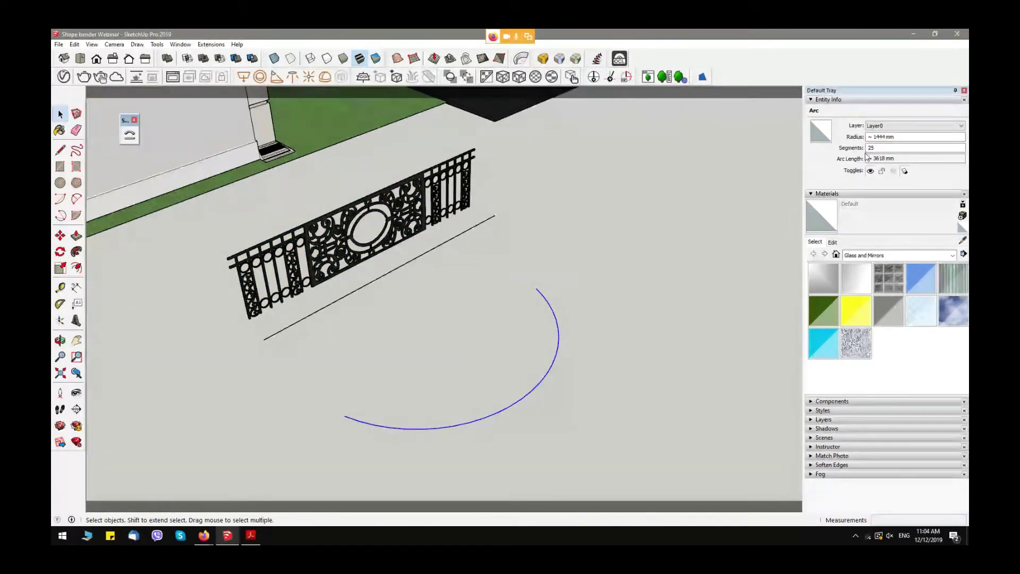
{"action": "left_click_drag", "start_coordinate": [871, 159], "coordinate": [908, 158]}
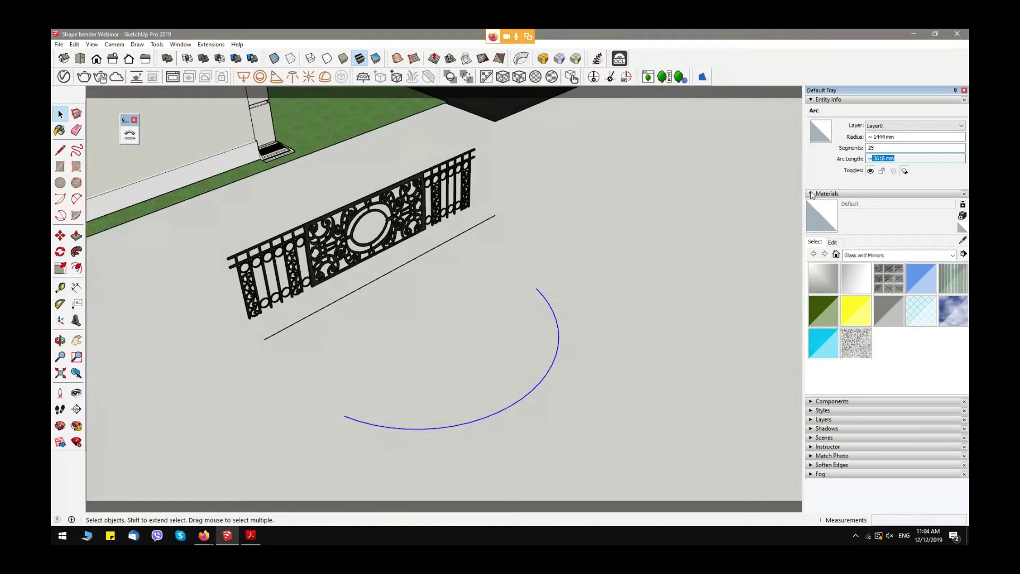
{"action": "left_click", "coordinate": [402, 268]}
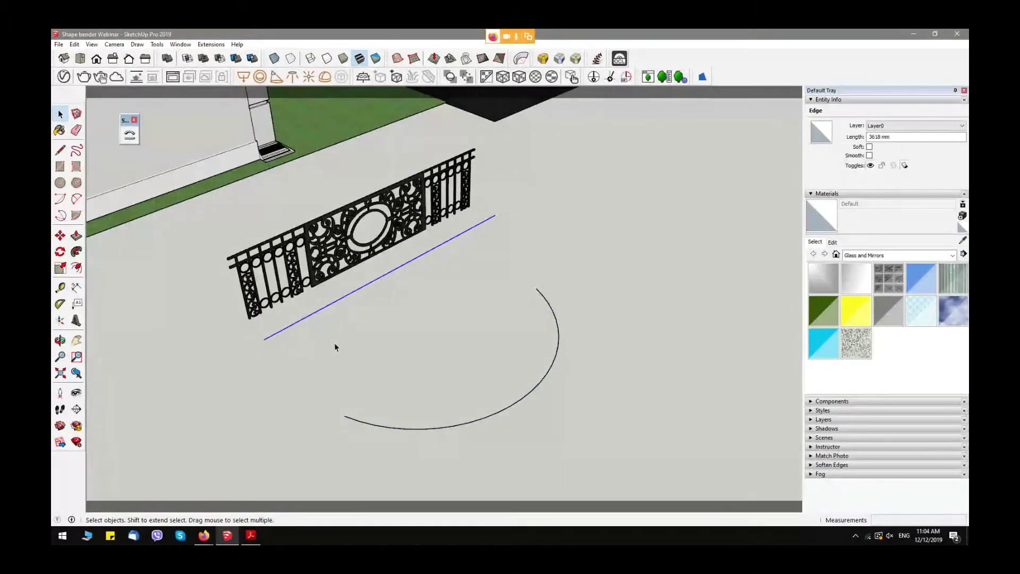
Move the railing component by its lower corner back onto the straight line.
{"action": "scroll", "coordinate": [494, 263], "scroll_direction": "up", "scroll_amount": 2}
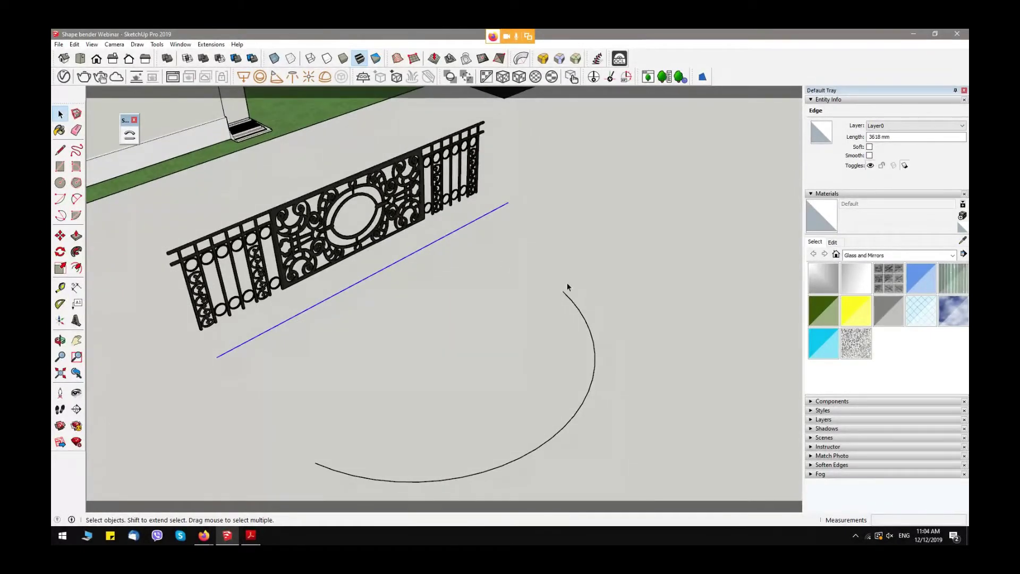
{"action": "left_click", "coordinate": [622, 353]}
{"action": "middle_click_drag", "start_coordinate": [260, 340], "coordinate": [562, 433]}
{"action": "scroll", "coordinate": [518, 407], "scroll_direction": "up", "scroll_amount": 2}
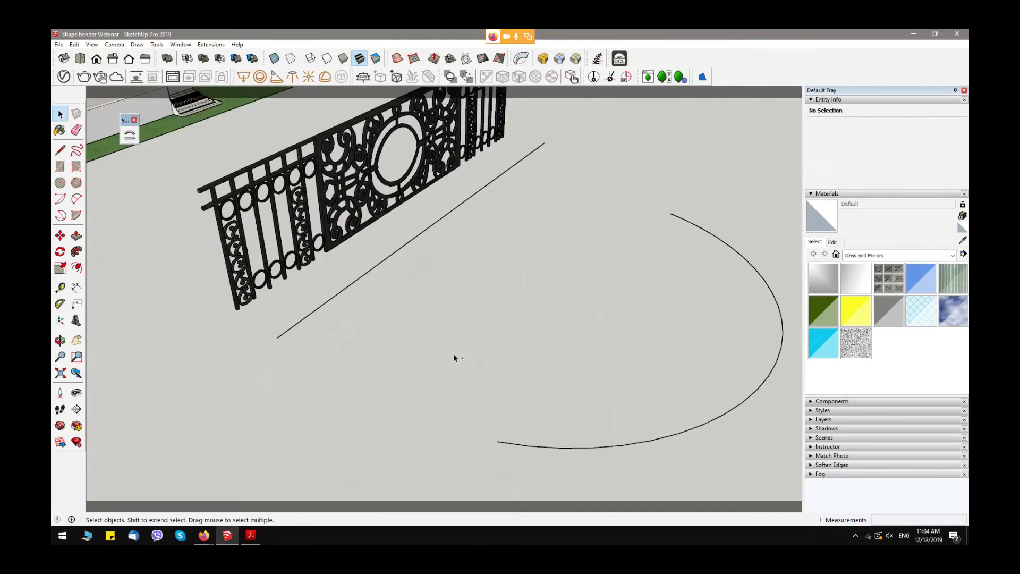
{"action": "middle_click_drag", "start_coordinate": [454, 353], "coordinate": [480, 444]}
{"action": "scroll", "coordinate": [395, 354], "scroll_direction": "up", "scroll_amount": 2}
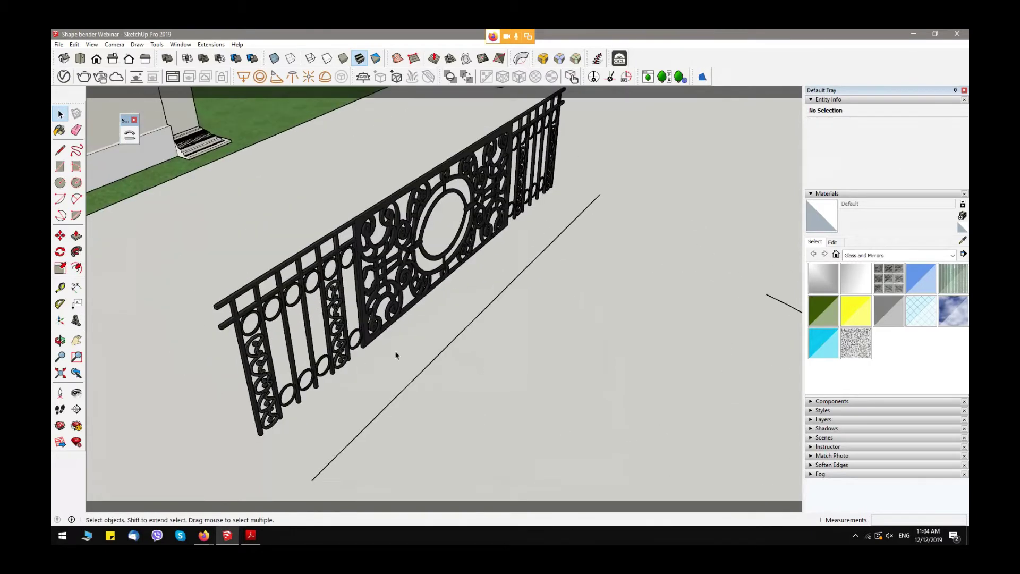
{"action": "mouse_move", "coordinate": [396, 355]}
{"action": "middle_mouse_down"}
{"action": "mouse_move", "coordinate": [393, 335]}
{"action": "mouse_move", "coordinate": [403, 339]}
{"action": "middle_mouse_up"}
{"action": "left_click", "coordinate": [394, 334]}
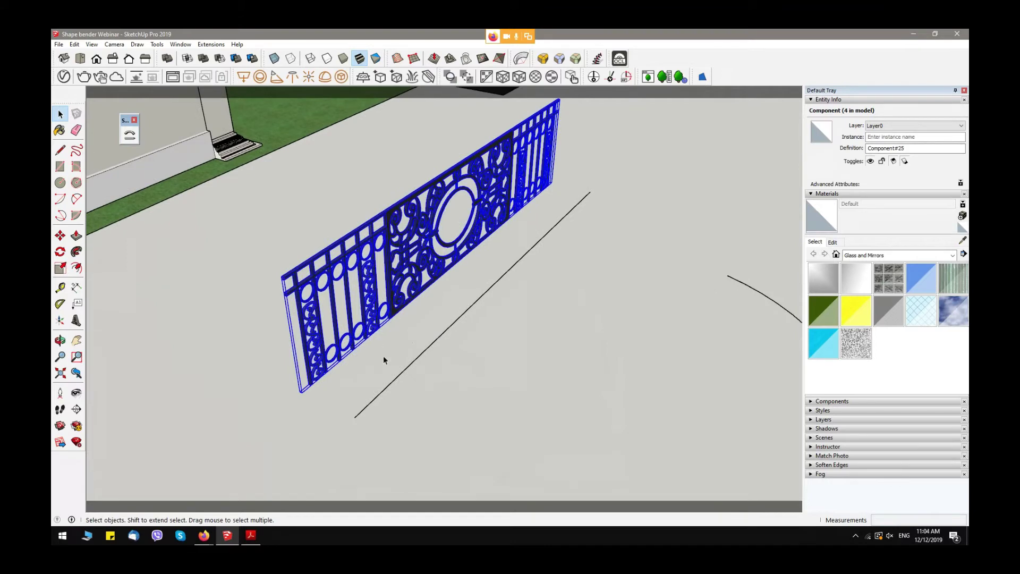
{"action": "key", "text": "m"}
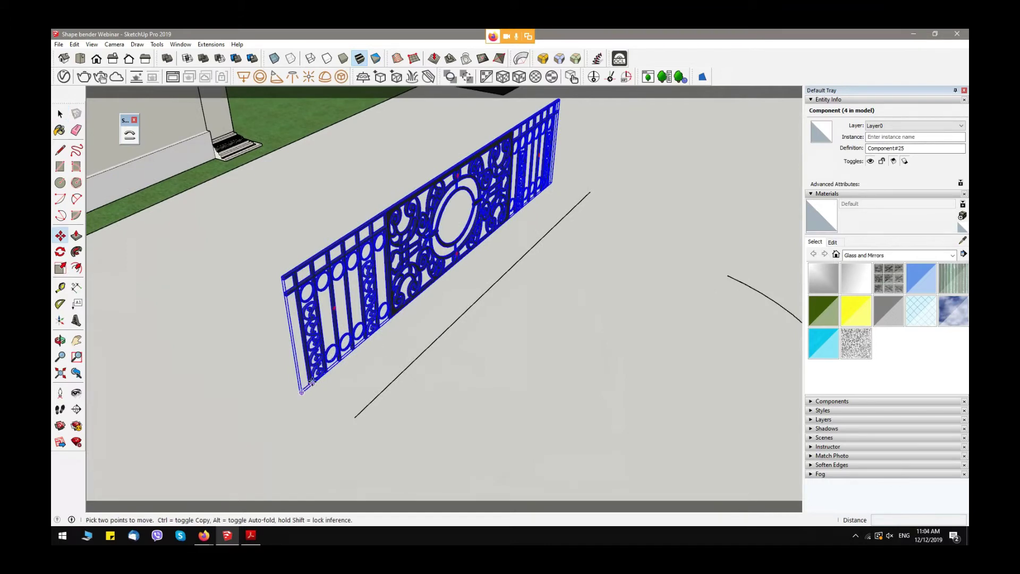
{"action": "mouse_move", "coordinate": [302, 392]}
{"action": "middle_mouse_down"}
{"action": "mouse_move", "coordinate": [290, 376]}
{"action": "mouse_move", "coordinate": [316, 383]}
{"action": "middle_mouse_up"}
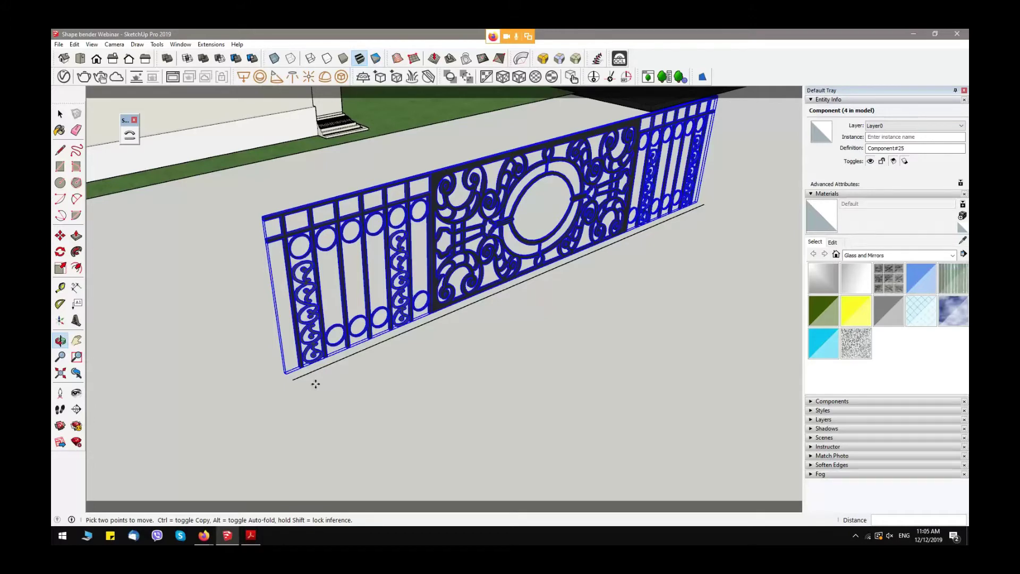
{"action": "scroll", "coordinate": [316, 384], "scroll_direction": "up", "scroll_amount": 5}
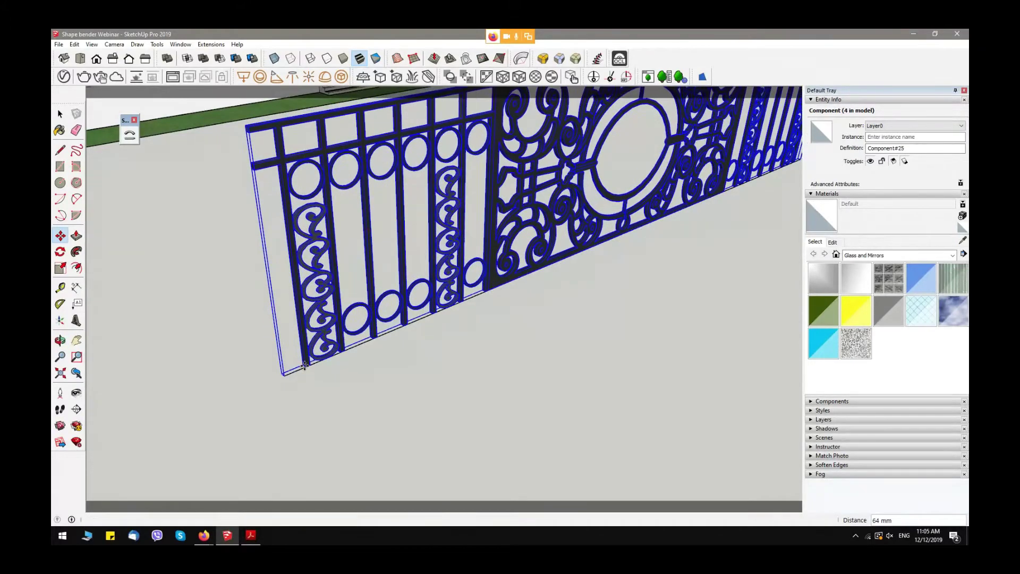
{"action": "key", "text": "space"}
{"action": "left_click", "coordinate": [353, 389]}
{"action": "scroll", "coordinate": [377, 421], "scroll_direction": "up", "scroll_amount": 4}
{"action": "middle_click_drag", "start_coordinate": [274, 352], "coordinate": [433, 362]}
{"action": "scroll", "coordinate": [379, 375], "scroll_direction": "down", "scroll_amount": 4}
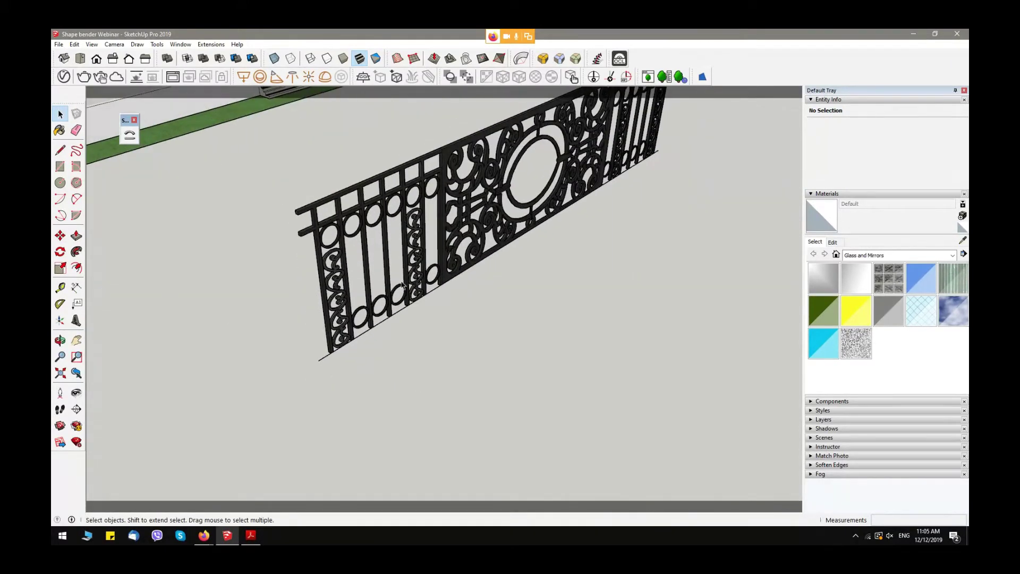
Try to start Shape Bender on the railing with the straight line beneath it as the base line.
{"action": "left_click", "coordinate": [126, 137]}
{"action": "left_click", "coordinate": [330, 229]}
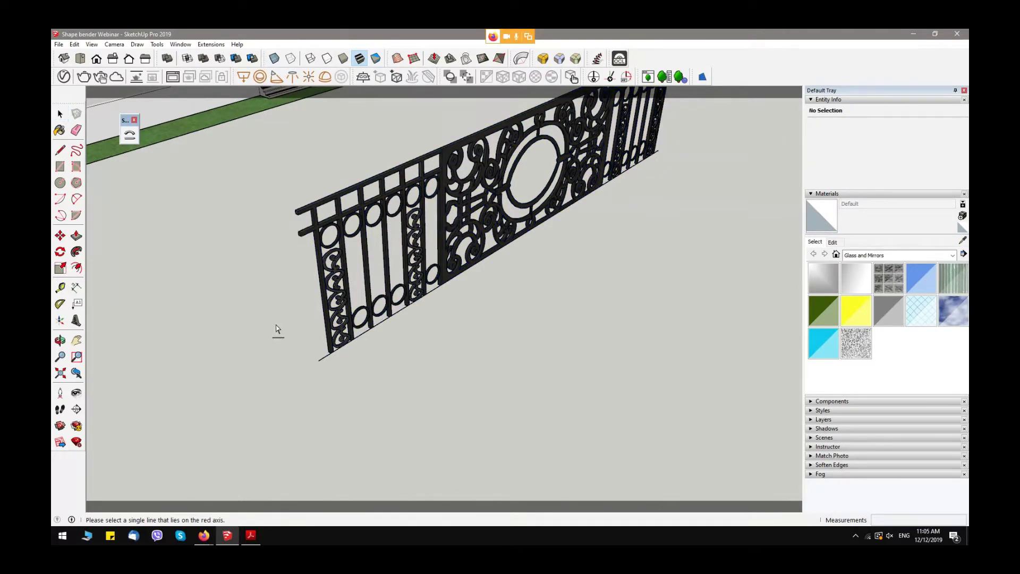
{"action": "scroll", "coordinate": [275, 329], "scroll_direction": "down", "scroll_amount": 2}
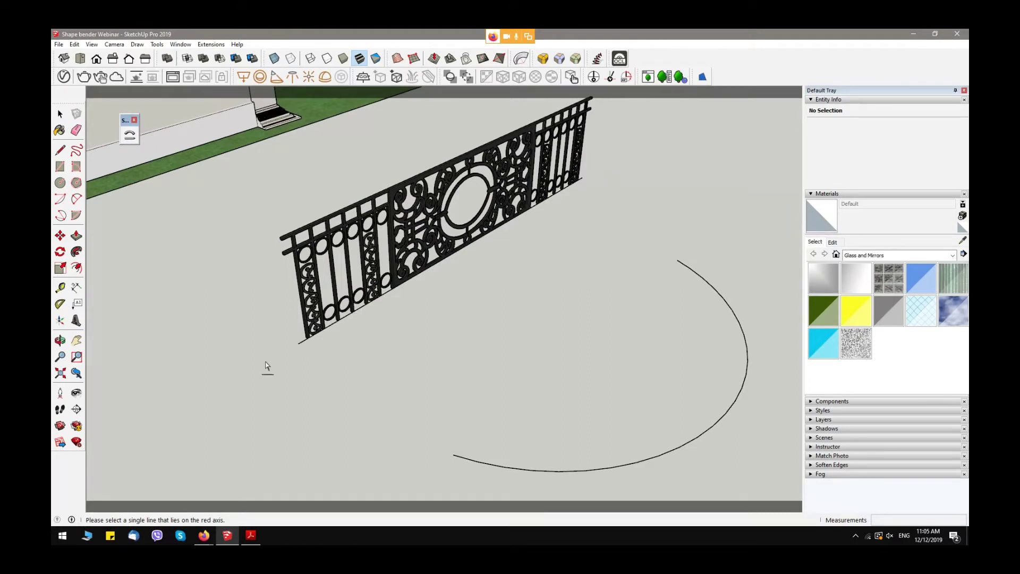
{"action": "scroll", "coordinate": [283, 341], "scroll_direction": "up", "scroll_amount": 3}
{"action": "left_click", "coordinate": [283, 340]}
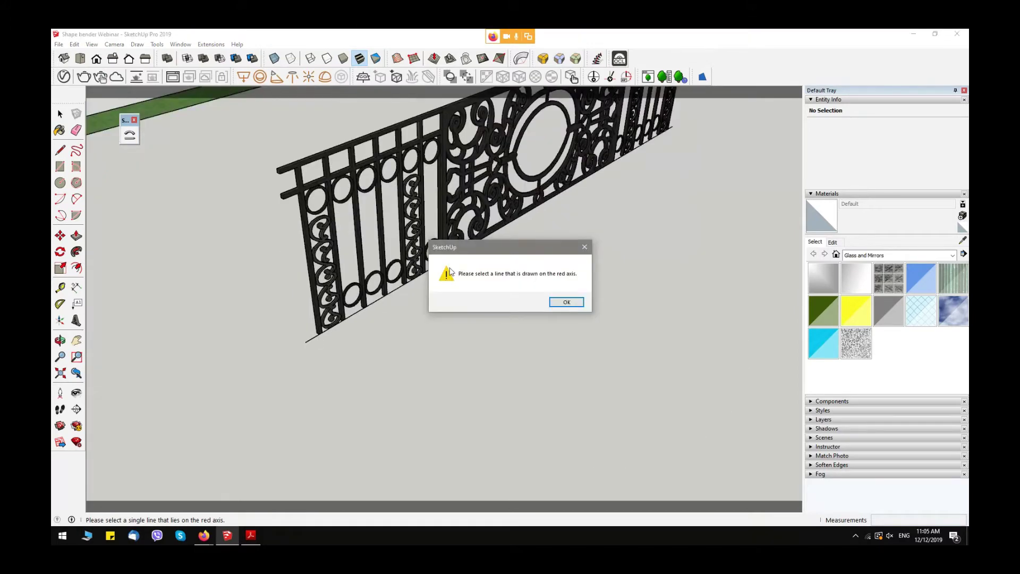
{"action": "left_click", "coordinate": [566, 302]}
Rotate the railing, its straight line and the arc together by 90 degrees on the ground plane.
{"action": "scroll", "coordinate": [378, 332], "scroll_direction": "down", "scroll_amount": 2}
{"action": "middle_click_drag", "start_coordinate": [379, 333], "coordinate": [498, 334]}
{"action": "middle_click_drag", "start_coordinate": [534, 420], "coordinate": [313, 356]}
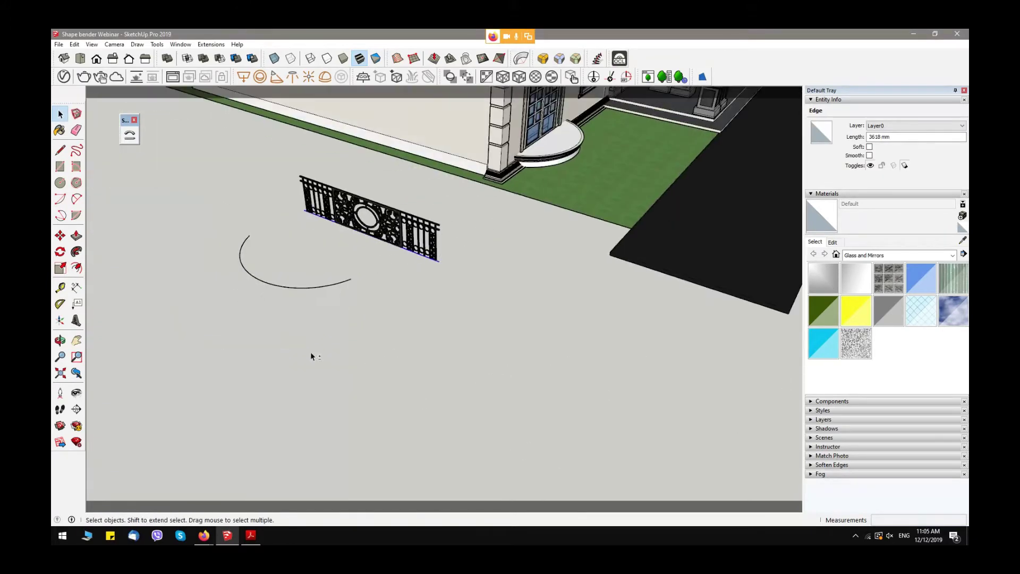
{"action": "scroll", "coordinate": [385, 256], "scroll_direction": "down", "scroll_amount": 2}
{"action": "middle_click_drag", "start_coordinate": [406, 271], "coordinate": [405, 350], "text": "shift"}
{"action": "left_click", "coordinate": [430, 385]}
{"action": "key", "text": "ctrl+a"}
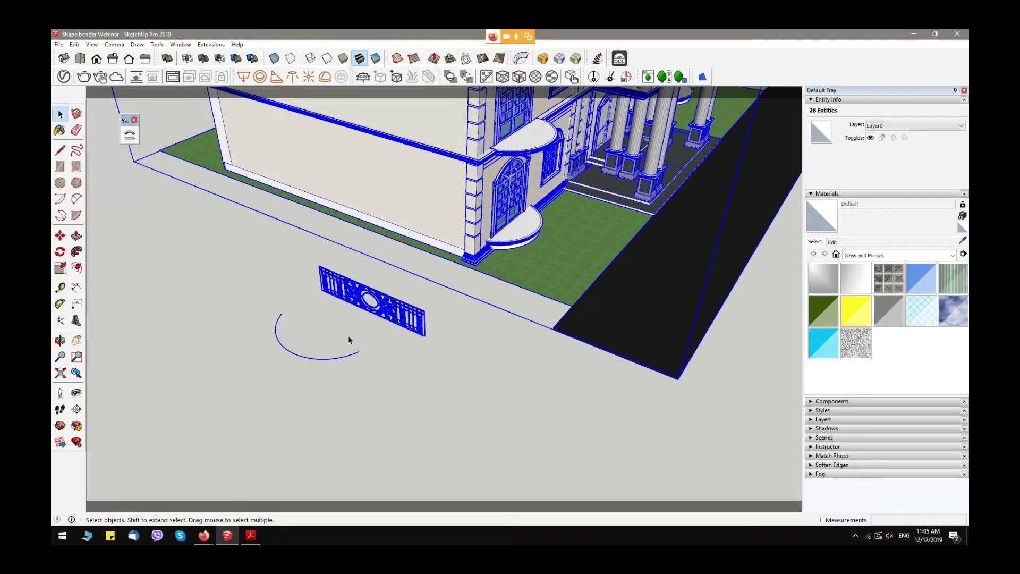
{"action": "left_click_drag", "start_coordinate": [494, 444], "coordinate": [272, 297]}
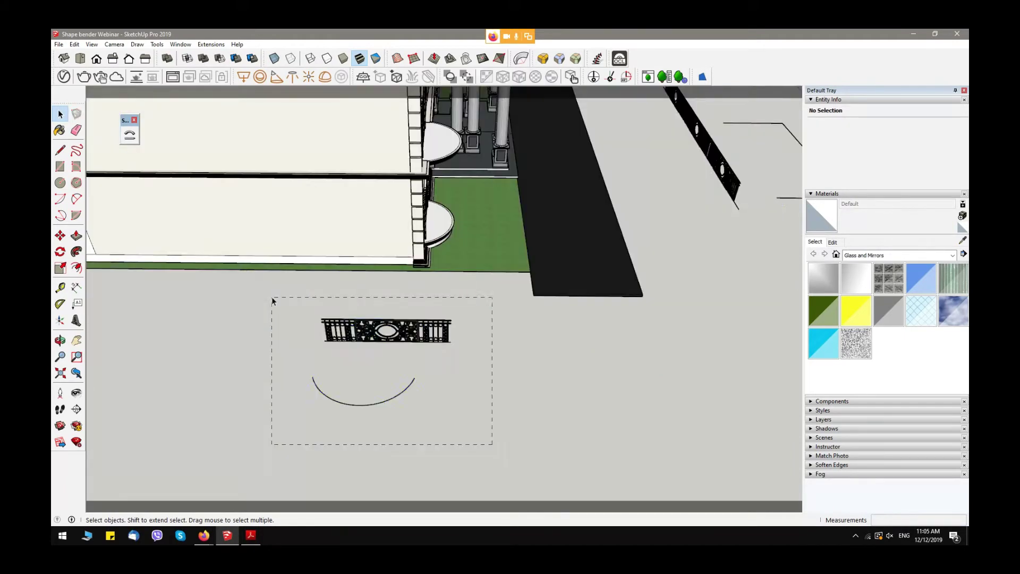
{"action": "scroll", "coordinate": [290, 318], "scroll_direction": "down", "scroll_amount": 2}
{"action": "middle_click_drag", "start_coordinate": [440, 401], "coordinate": [369, 380], "text": "shift"}
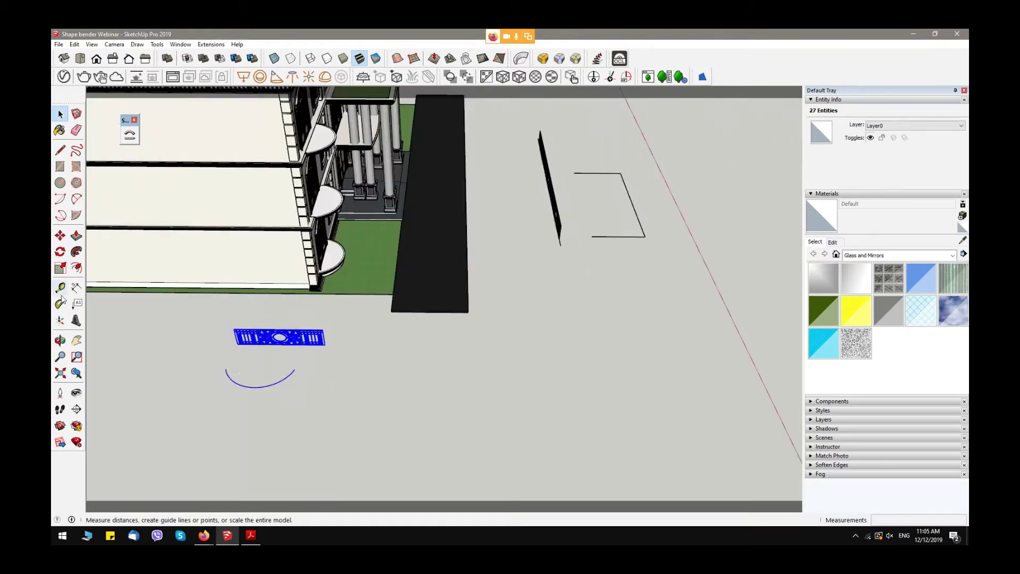
{"action": "left_click", "coordinate": [60, 251]}
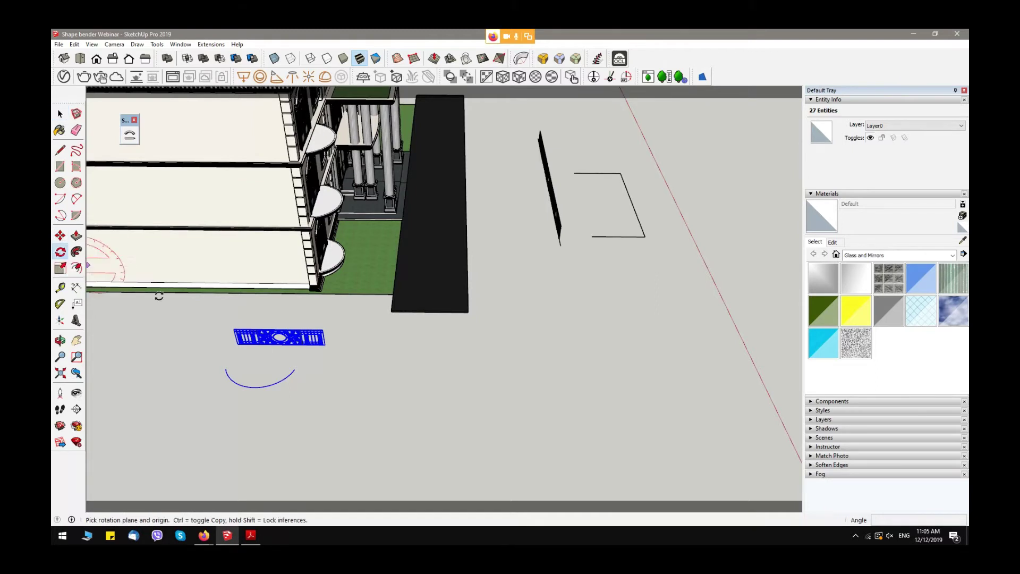
{"action": "left_click", "coordinate": [279, 334]}
{"action": "left_click", "coordinate": [235, 340]}
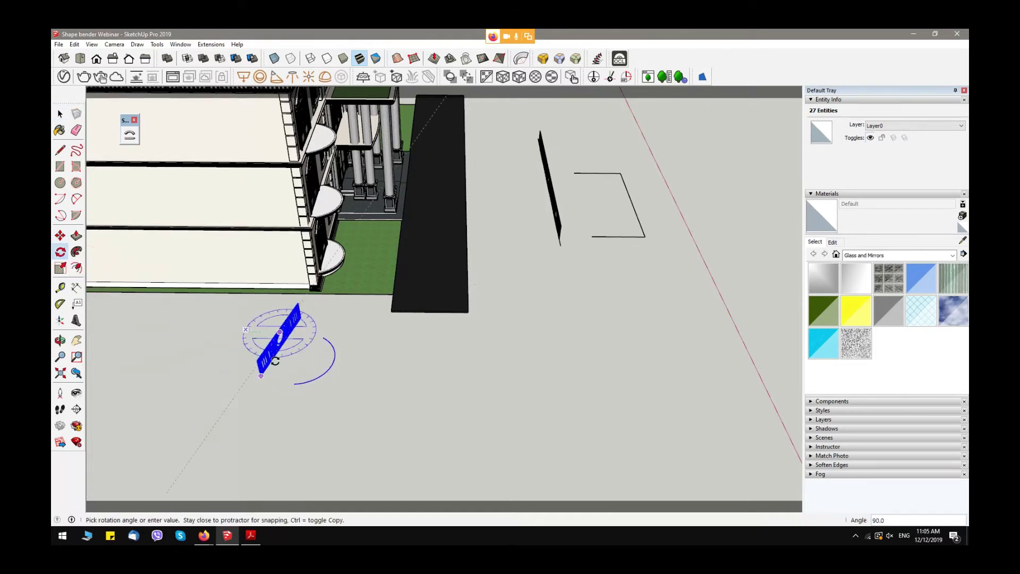
{"action": "left_click", "coordinate": [277, 361]}
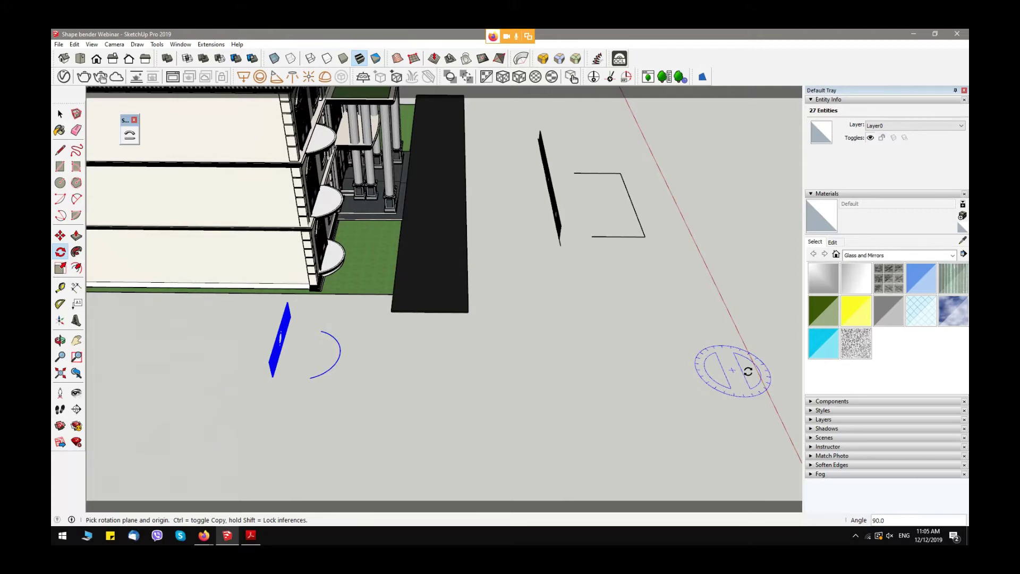
Bend the railing with Shape Bender, using the straight line beneath it as the base line and the arc as the curve.
{"action": "key", "text": "space"}
{"action": "scroll", "coordinate": [371, 369], "scroll_direction": "down", "scroll_amount": 10}
{"action": "middle_click_drag", "start_coordinate": [371, 368], "coordinate": [474, 384]}
{"action": "scroll", "coordinate": [474, 385], "scroll_direction": "up", "scroll_amount": 10}
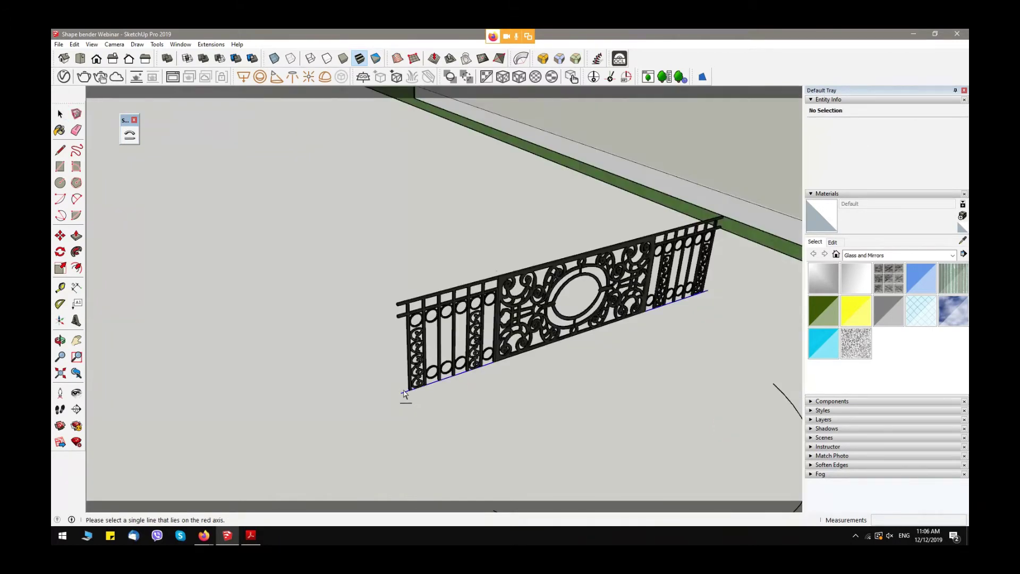
{"action": "scroll", "coordinate": [501, 378], "scroll_direction": "down", "scroll_amount": 2}
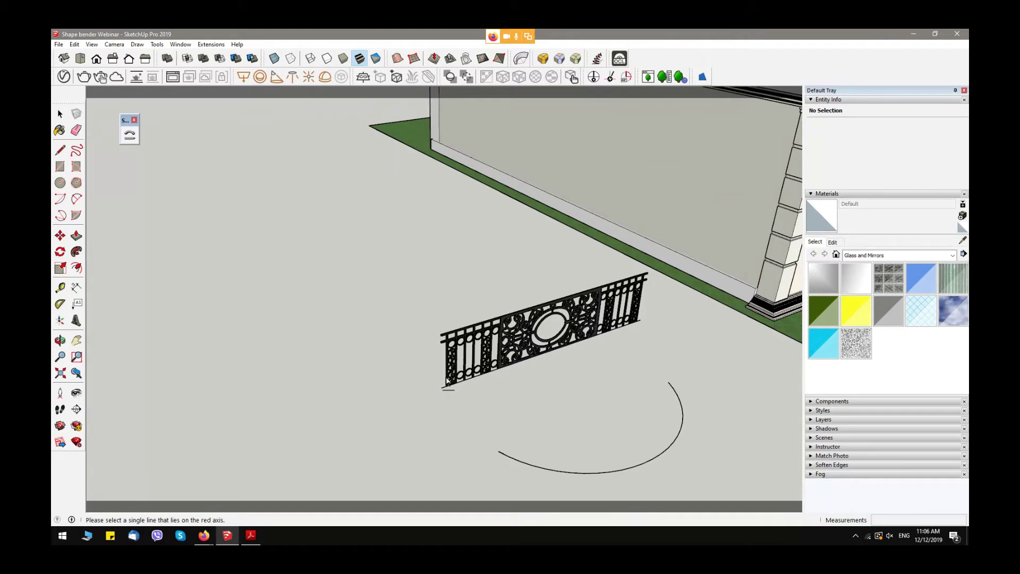
{"action": "scroll", "coordinate": [446, 379], "scroll_direction": "up", "scroll_amount": 2}
{"action": "left_click", "coordinate": [444, 381]}
{"action": "scroll", "coordinate": [444, 381], "scroll_direction": "down", "scroll_amount": 2}
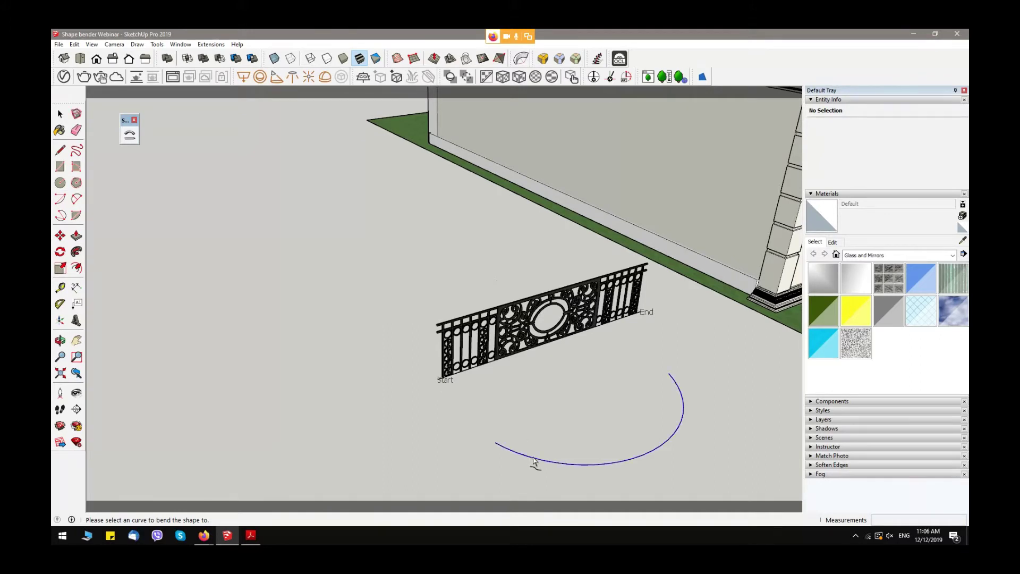
{"action": "left_click", "coordinate": [562, 466]}
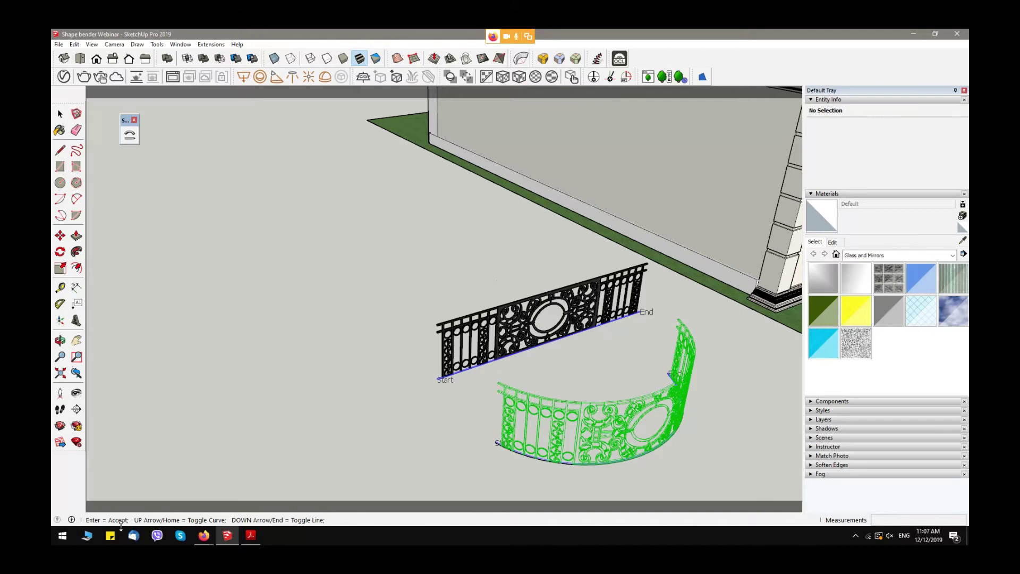
{"action": "key", "text": "Return"}
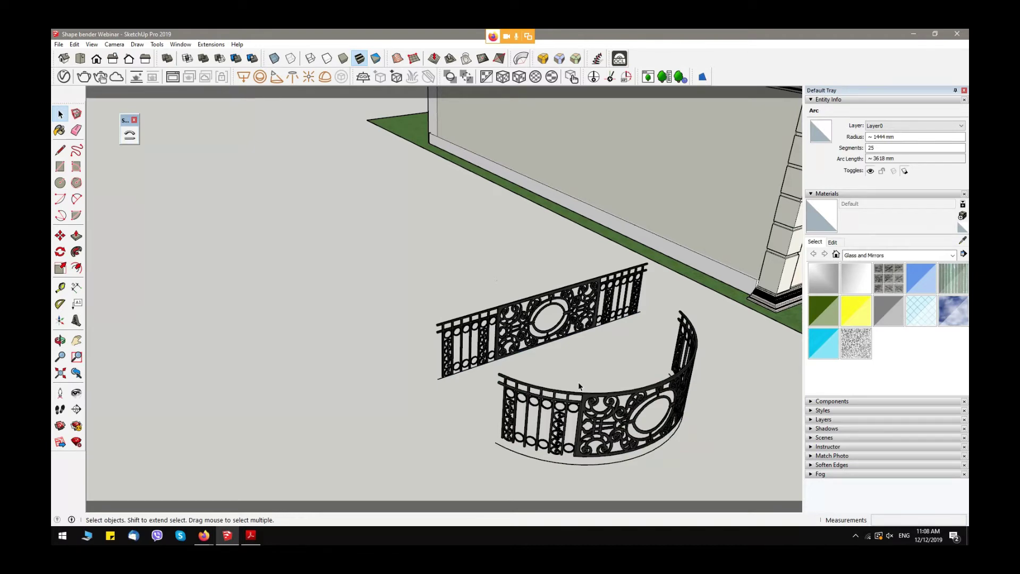
Isolate the bent railing component and examine it from several sides.
{"action": "left_click", "coordinate": [583, 395]}
{"action": "right_click", "coordinate": [453, 362]}
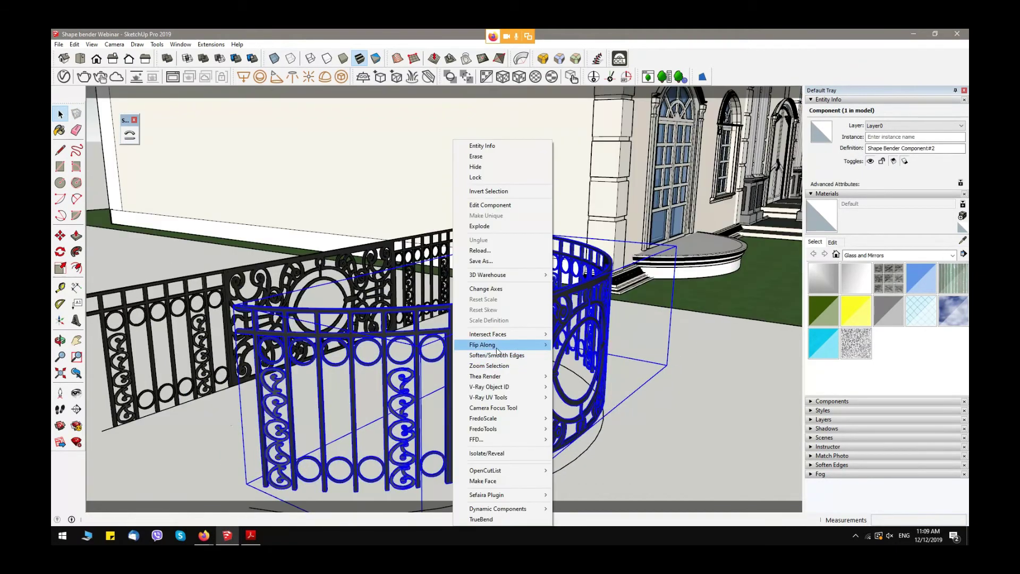
{"action": "mouse_move", "coordinate": [499, 339]}
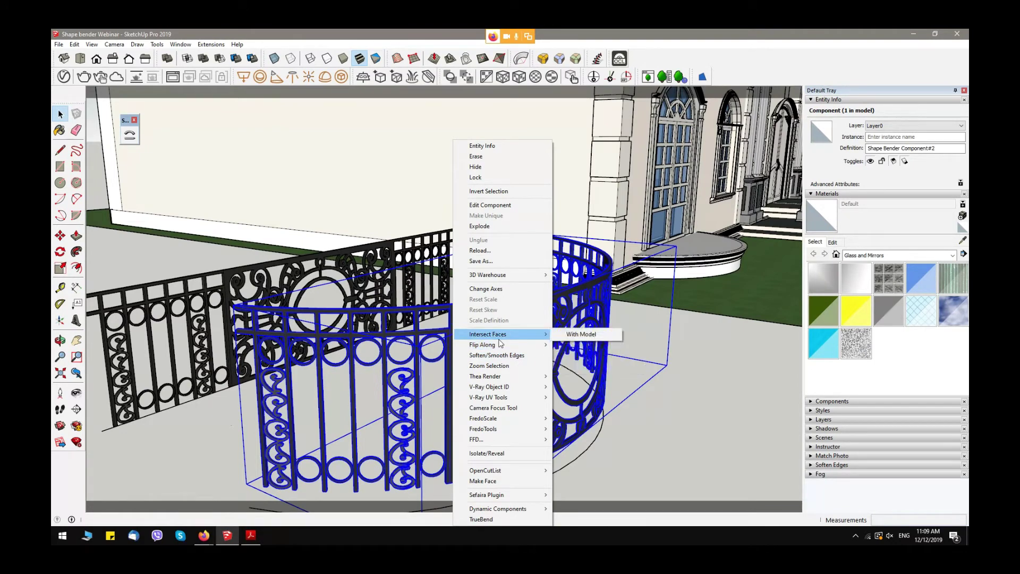
{"action": "left_click", "coordinate": [487, 453]}
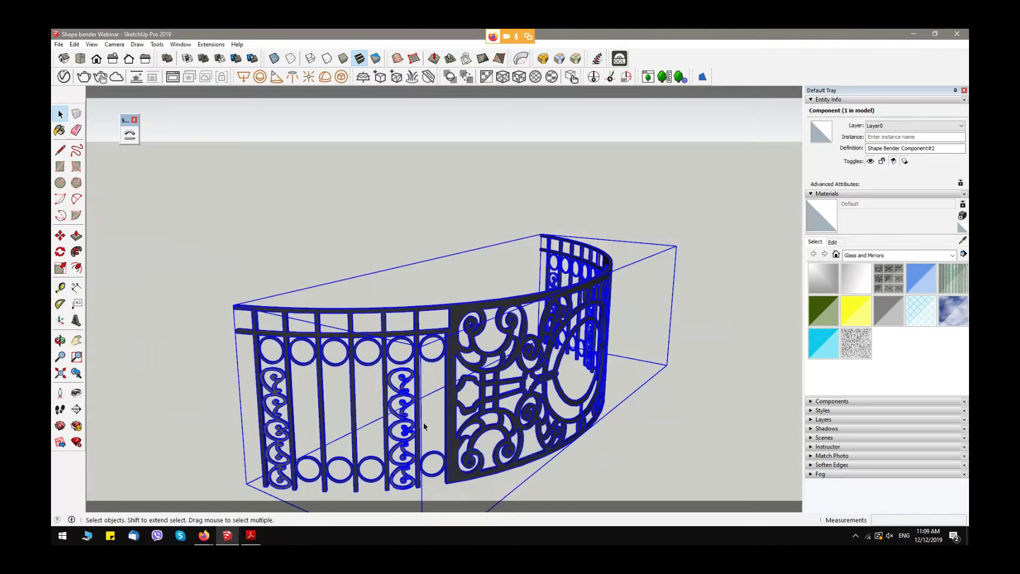
{"action": "left_click", "coordinate": [456, 219]}
{"action": "middle_click_drag", "start_coordinate": [457, 219], "coordinate": [450, 333]}
{"action": "scroll", "coordinate": [468, 359], "scroll_direction": "up", "scroll_amount": 2}
{"action": "scroll", "coordinate": [517, 345], "scroll_direction": "down", "scroll_amount": 4}
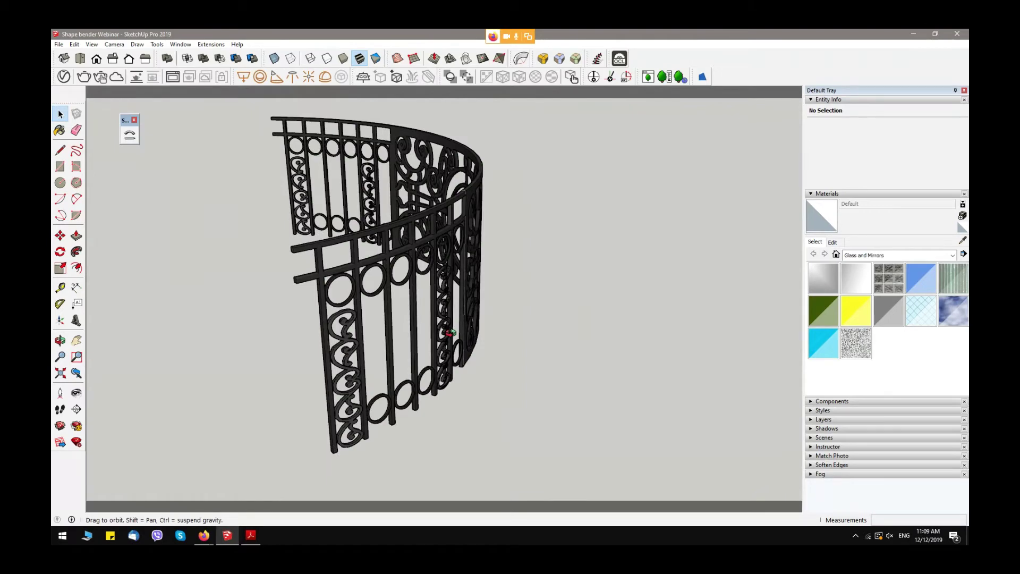
{"action": "middle_click_drag", "start_coordinate": [451, 333], "coordinate": [399, 202]}
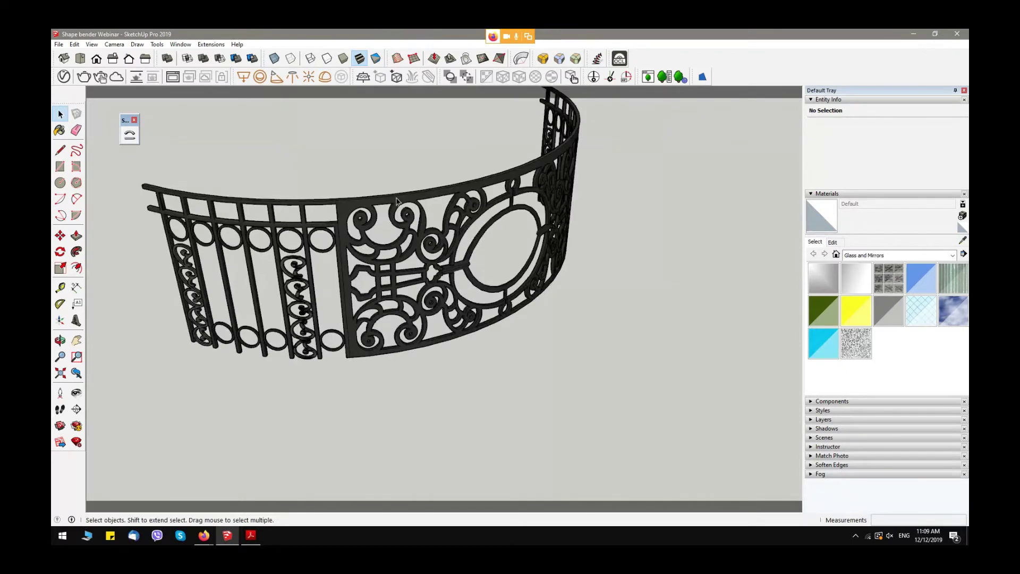
Reveal the rest of the model around the isolated bent railing.
{"action": "left_click", "coordinate": [398, 204]}
{"action": "right_click", "coordinate": [398, 204]}
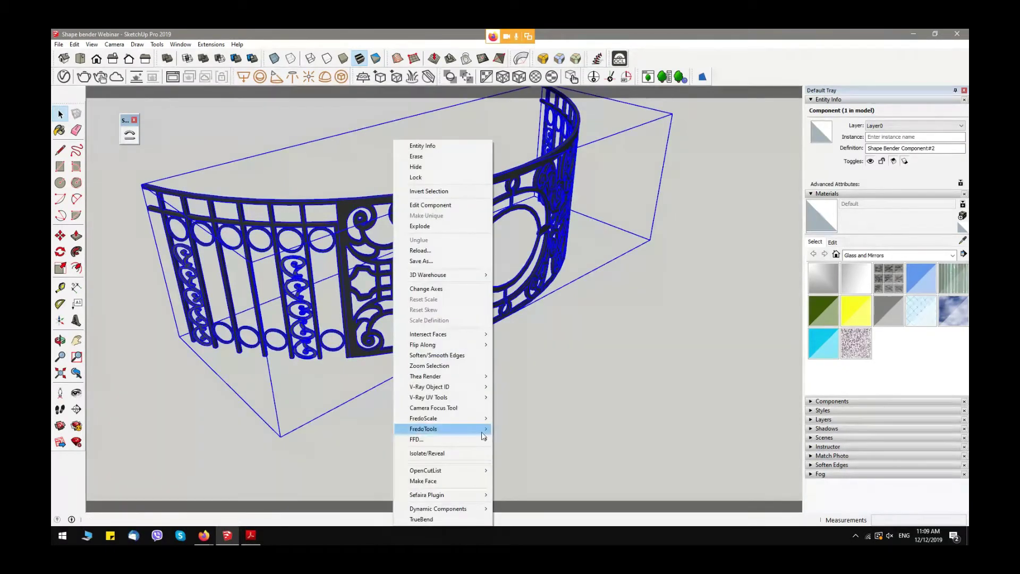
{"action": "mouse_move", "coordinate": [435, 420]}
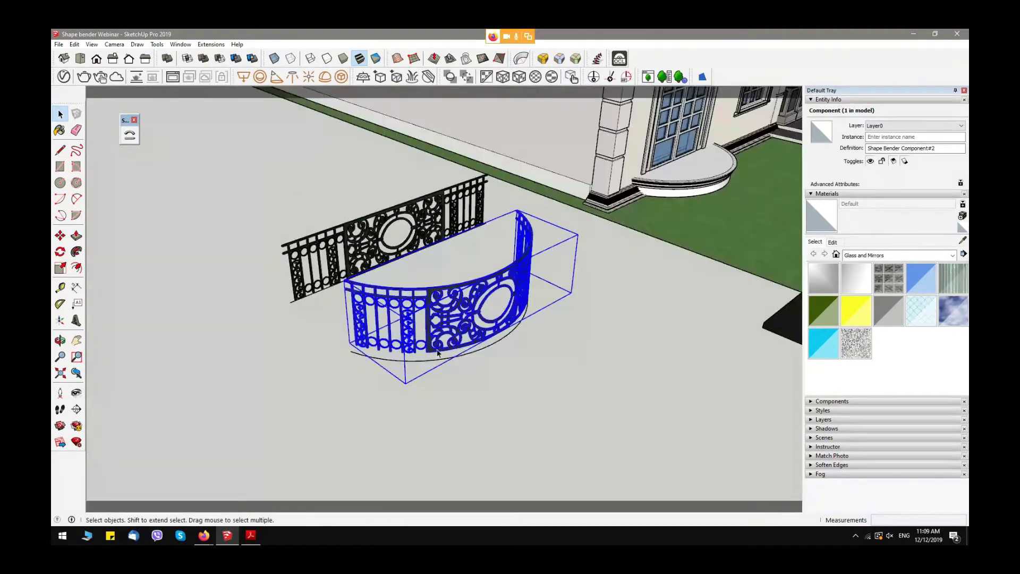
Move the bent railing by its lower corner up onto the top-floor balcony near the building's corner.
{"action": "key", "text": "m"}
{"action": "left_click", "coordinate": [353, 341]}
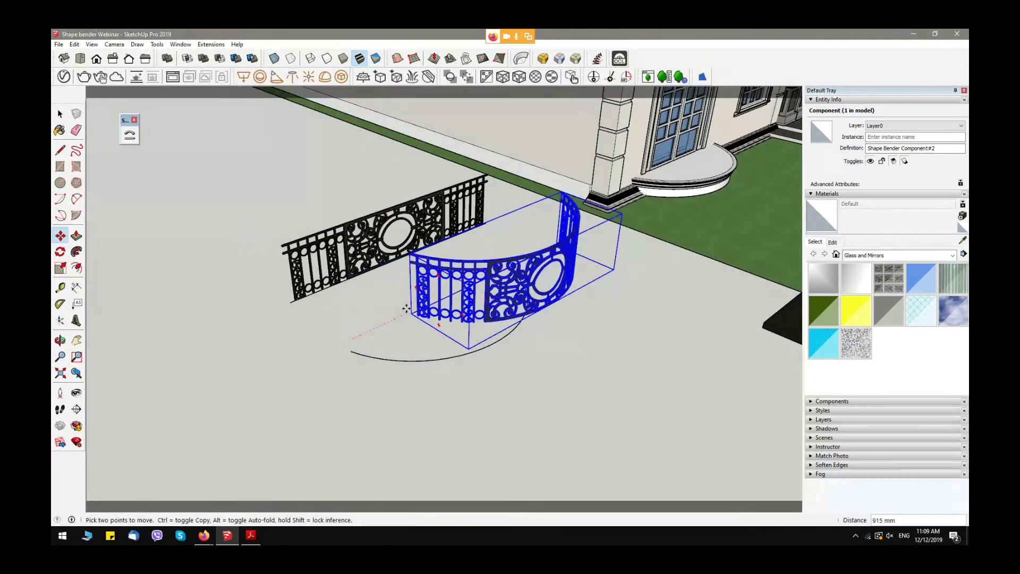
{"action": "middle_click_drag", "start_coordinate": [398, 315], "coordinate": [292, 391]}
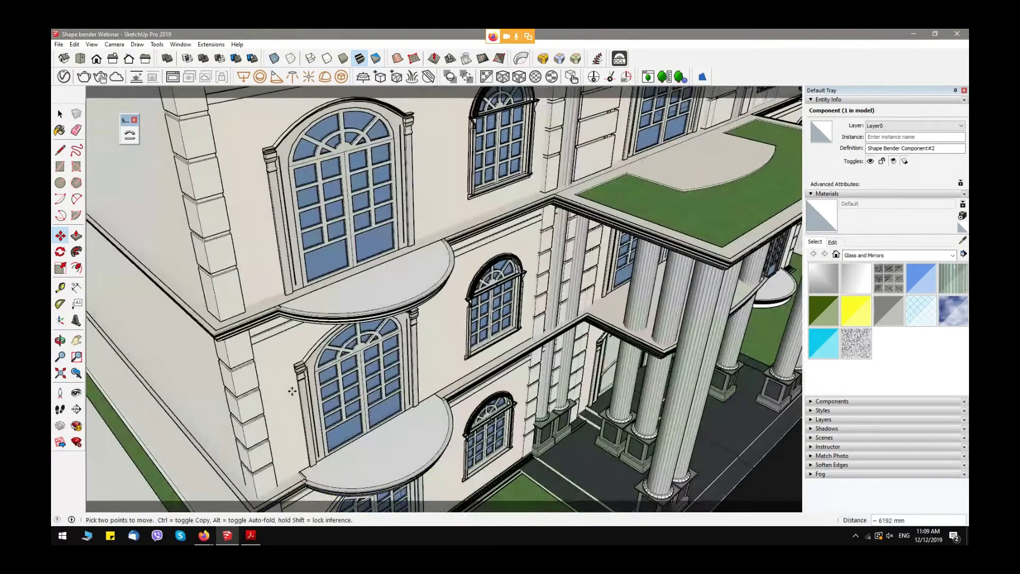
{"action": "scroll", "coordinate": [290, 307], "scroll_direction": "up", "scroll_amount": 10}
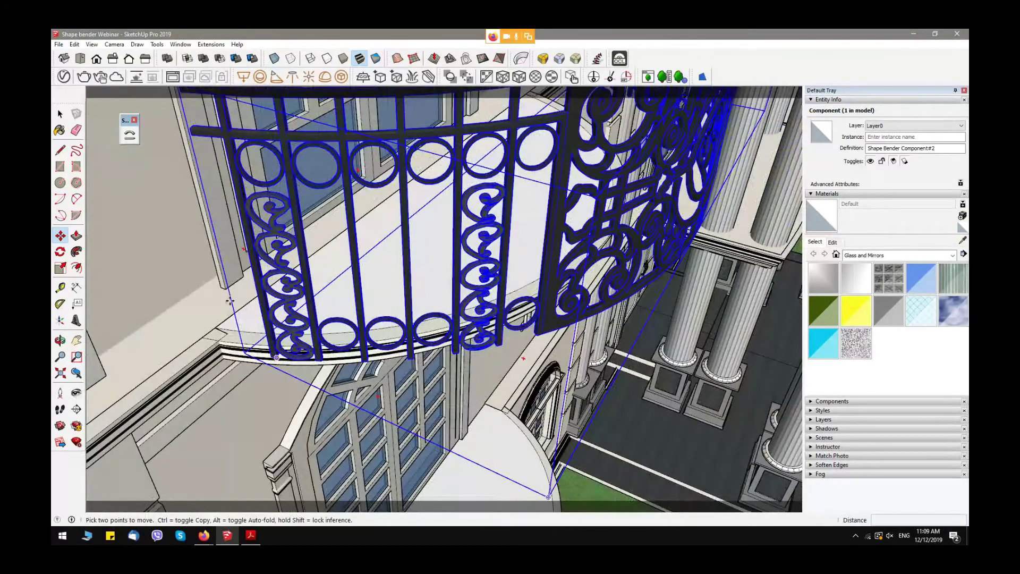
Nudge the bent railing across the balcony slab to line it up with the curved edge, with a final shift of about 15 mm.
{"action": "left_click", "coordinate": [224, 296]}
{"action": "middle_click_drag", "start_coordinate": [334, 297], "coordinate": [298, 267]}
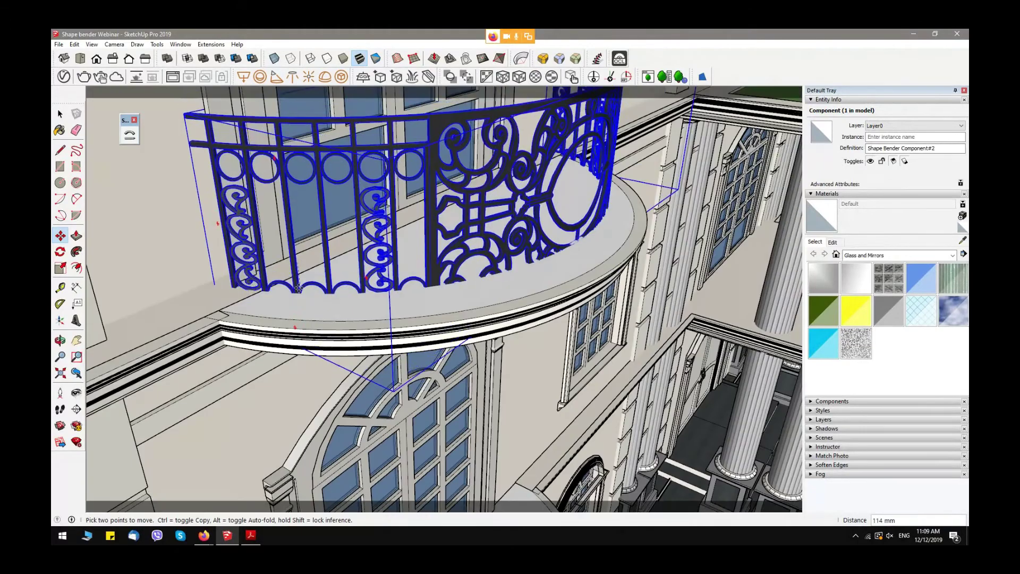
{"action": "left_click", "coordinate": [297, 267]}
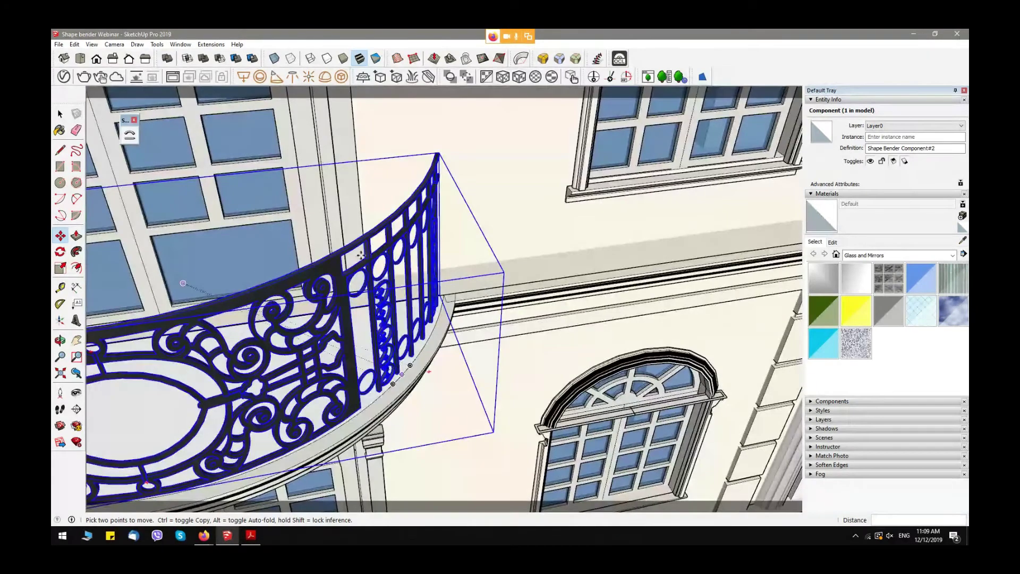
{"action": "left_click", "coordinate": [365, 251]}
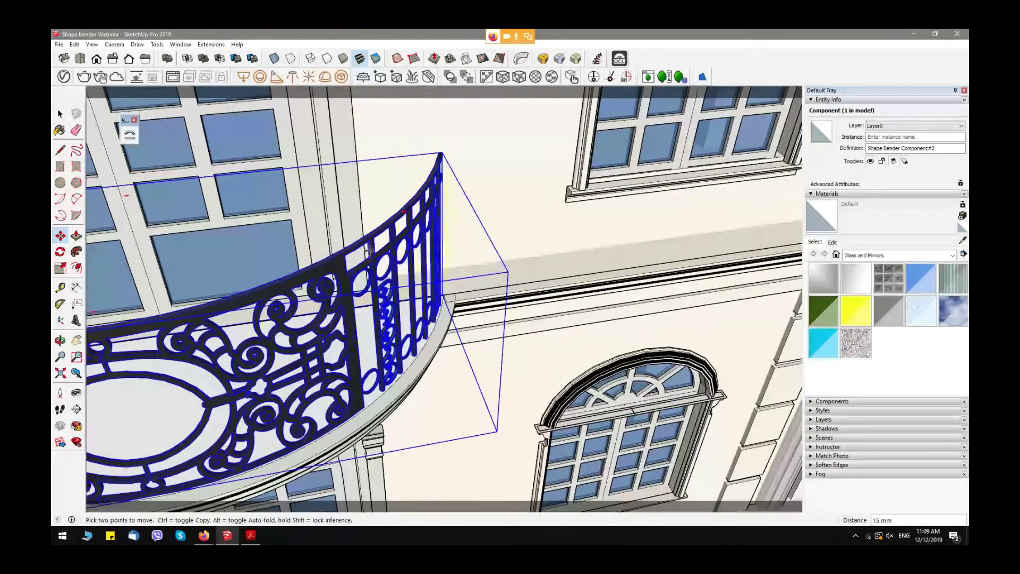
{"action": "left_click", "coordinate": [371, 251]}
Deselect the railing and examine its fit on the balcony, both close up and from a distance with the whole building.
{"action": "middle_click_drag", "start_coordinate": [372, 251], "coordinate": [335, 274]}
{"action": "scroll", "coordinate": [457, 294], "scroll_direction": "down", "scroll_amount": 1}
{"action": "scroll", "coordinate": [457, 294], "scroll_direction": "down", "scroll_amount": 5}
{"action": "scroll", "coordinate": [335, 274], "scroll_direction": "up", "scroll_amount": 2}
{"action": "middle_click_drag", "start_coordinate": [292, 245], "coordinate": [333, 359]}
{"action": "scroll", "coordinate": [353, 336], "scroll_direction": "up", "scroll_amount": 3}
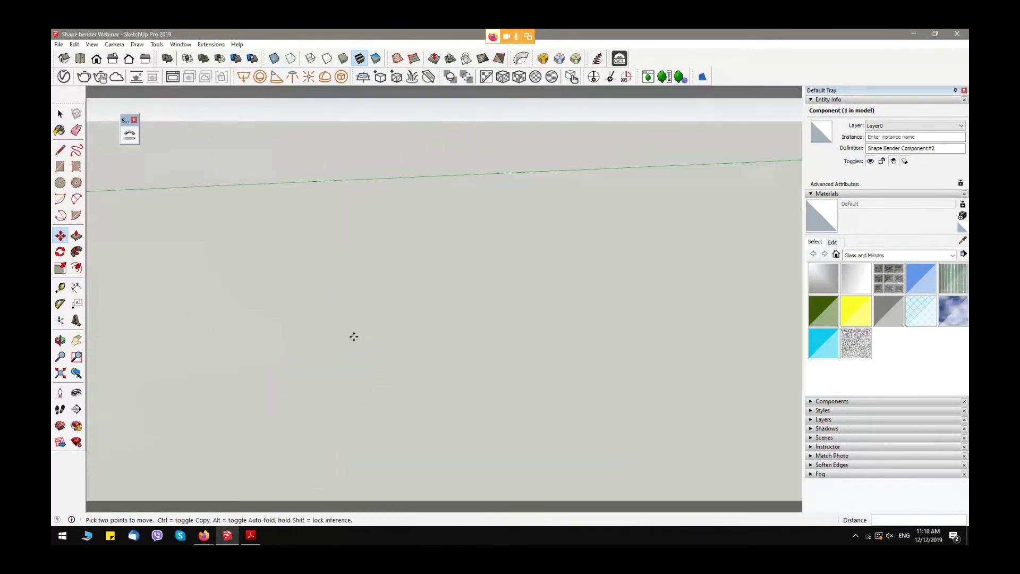
{"action": "scroll", "coordinate": [356, 304], "scroll_direction": "down", "scroll_amount": 1}
{"action": "scroll", "coordinate": [357, 304], "scroll_direction": "down", "scroll_amount": 2}
{"action": "key", "text": "space"}
{"action": "left_click", "coordinate": [333, 319]}
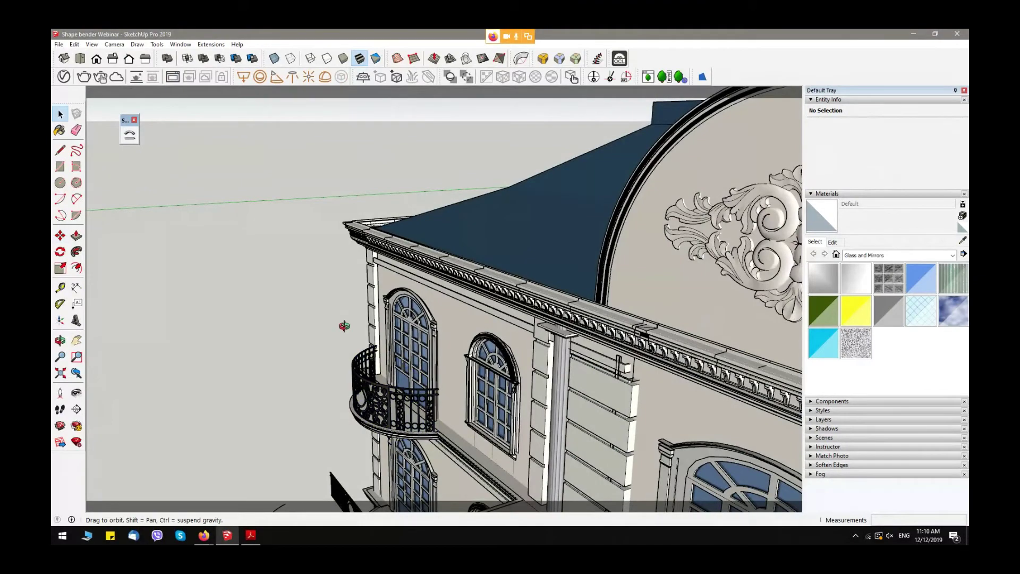
{"action": "scroll", "coordinate": [360, 289], "scroll_direction": "up", "scroll_amount": 3}
{"action": "scroll", "coordinate": [359, 289], "scroll_direction": "down", "scroll_amount": 1}
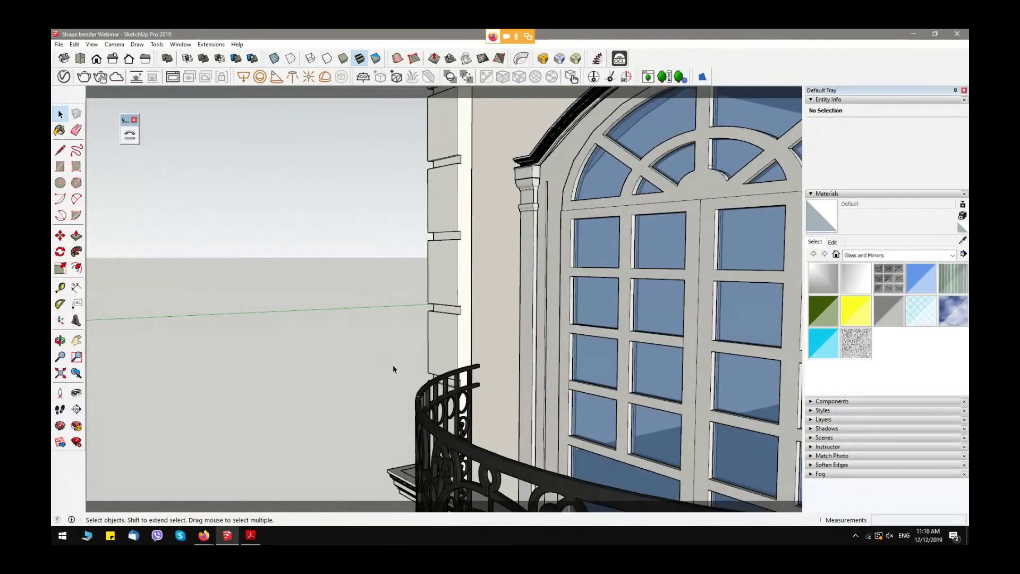
{"action": "scroll", "coordinate": [382, 302], "scroll_direction": "down", "scroll_amount": 4}
{"action": "middle_click_drag", "start_coordinate": [402, 285], "coordinate": [759, 298]}
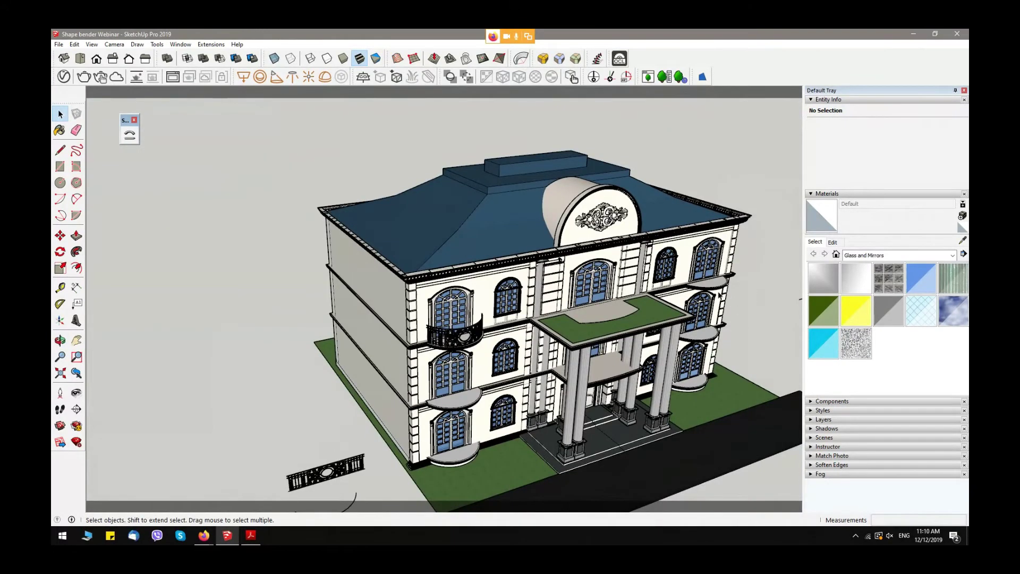
Draw a narrow rectangle on the empty ground in front of the road and push/pull it up into a tall box.
{"action": "middle_click_drag", "start_coordinate": [653, 328], "coordinate": [651, 328]}
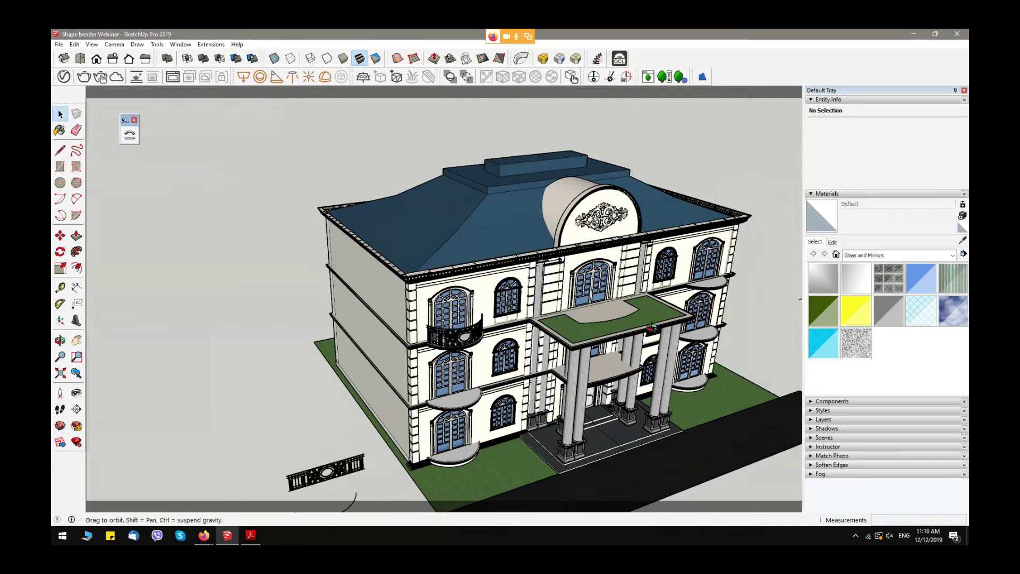
{"action": "middle_click_drag", "start_coordinate": [651, 328], "coordinate": [556, 291], "text": "shift"}
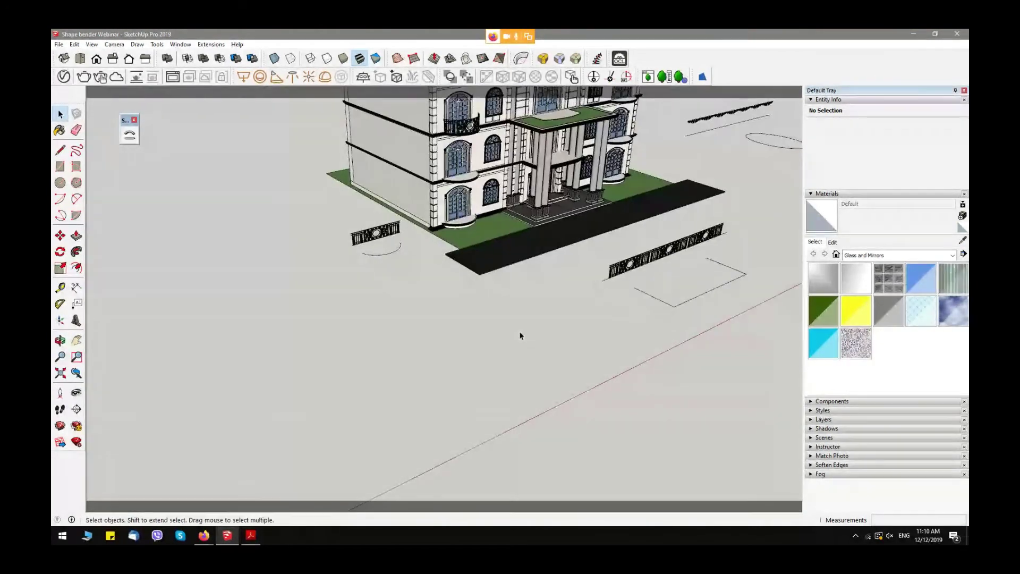
{"action": "key", "text": "r"}
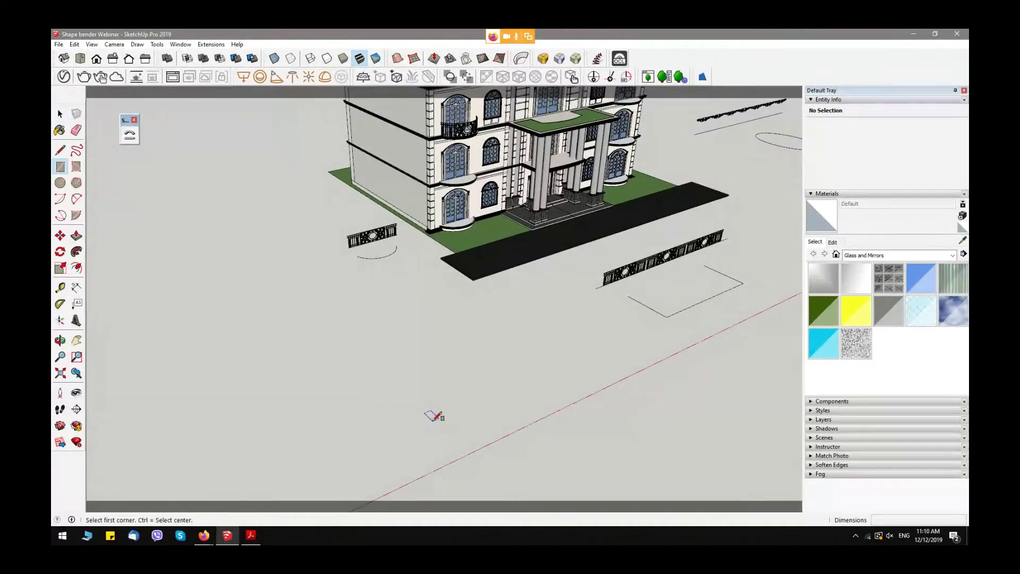
{"action": "left_click", "coordinate": [433, 423]}
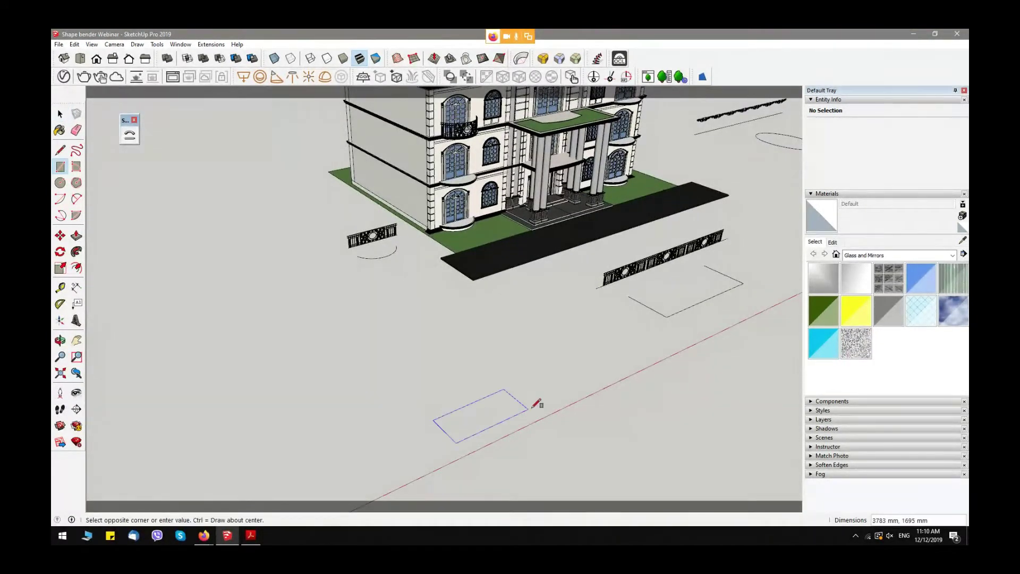
{"action": "left_click", "coordinate": [554, 375]}
{"action": "key", "text": "p"}
{"action": "left_click_drag", "start_coordinate": [550, 378], "coordinate": [546, 301]}
{"action": "key", "text": "space"}
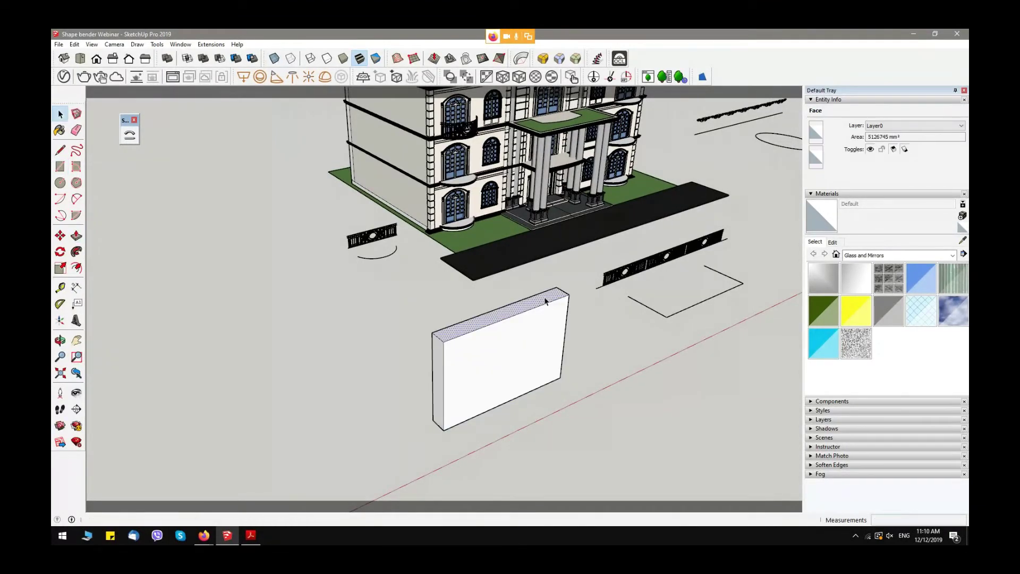
Turn the entire tall box into a component with the definition name "box".
{"action": "triple_click", "coordinate": [526, 365]}
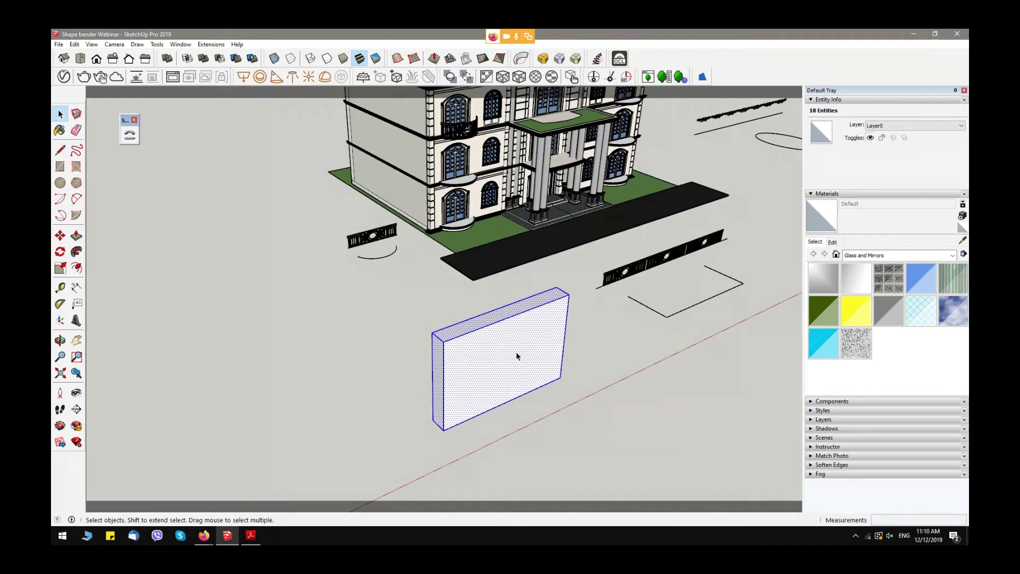
{"action": "right_click", "coordinate": [516, 351]}
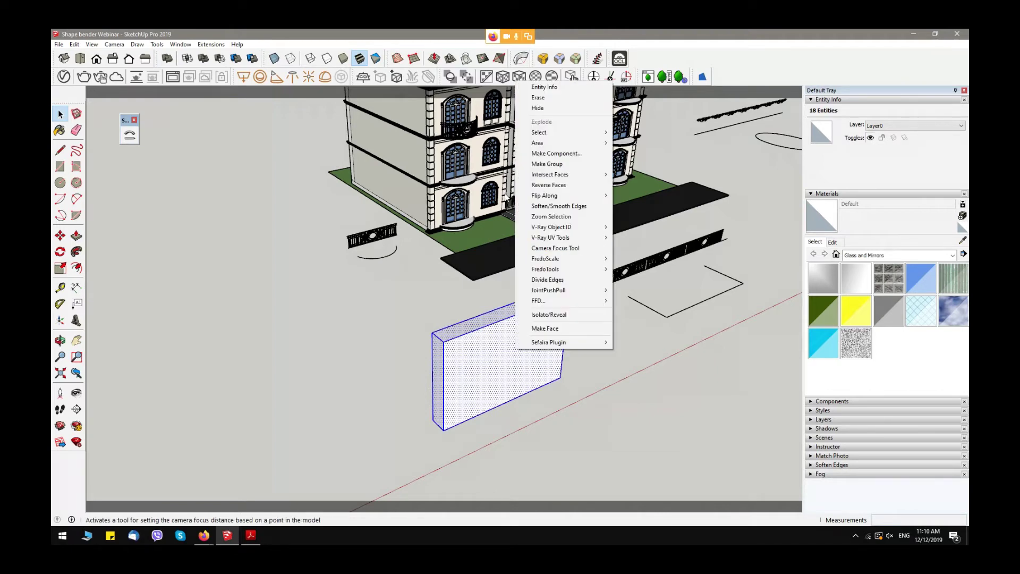
{"action": "left_click", "coordinate": [558, 154]}
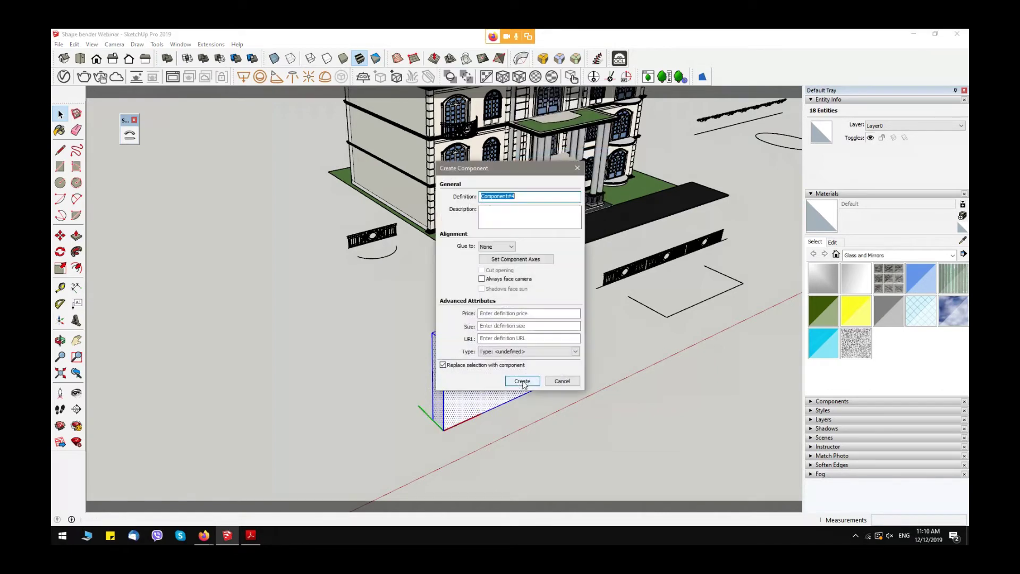
{"action": "left_click_drag", "start_coordinate": [514, 196], "coordinate": [481, 196]}
{"action": "type", "text": "box"}
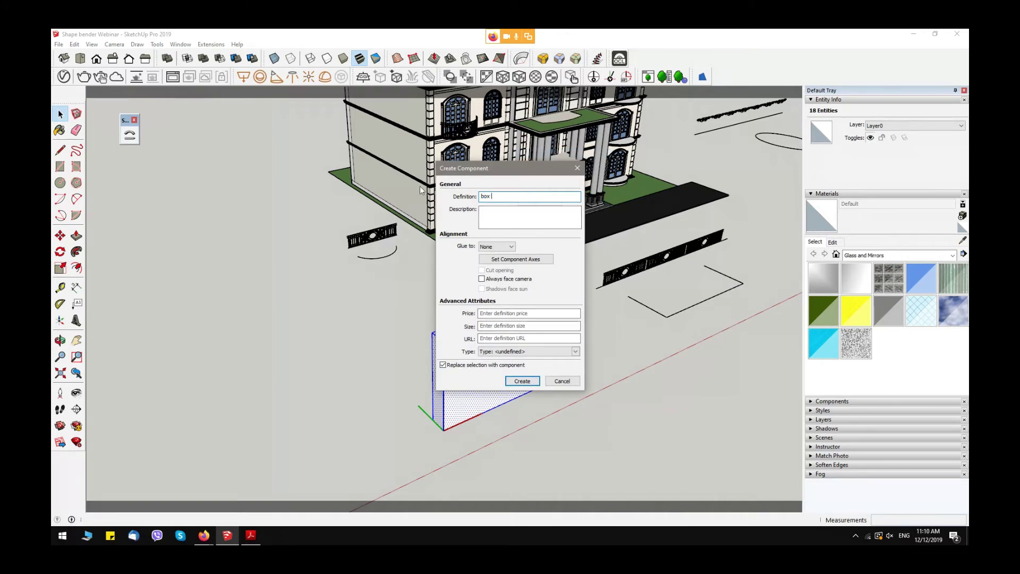
{"action": "left_click", "coordinate": [525, 381]}
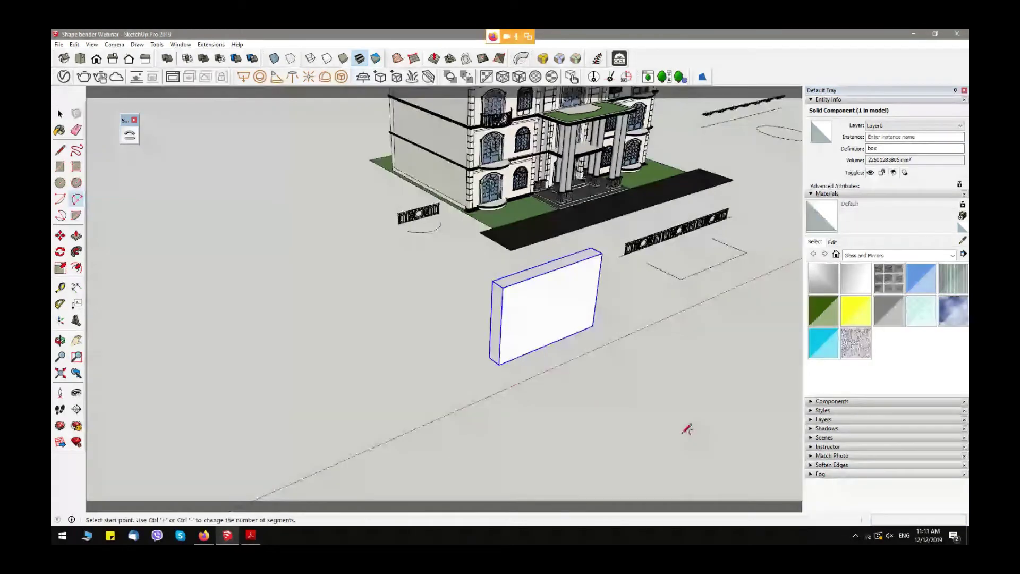
Draw a two-point arc on the ground in front of the box with a bulge of about 2430 mm.
{"action": "key", "text": "space"}
{"action": "key", "text": "a"}
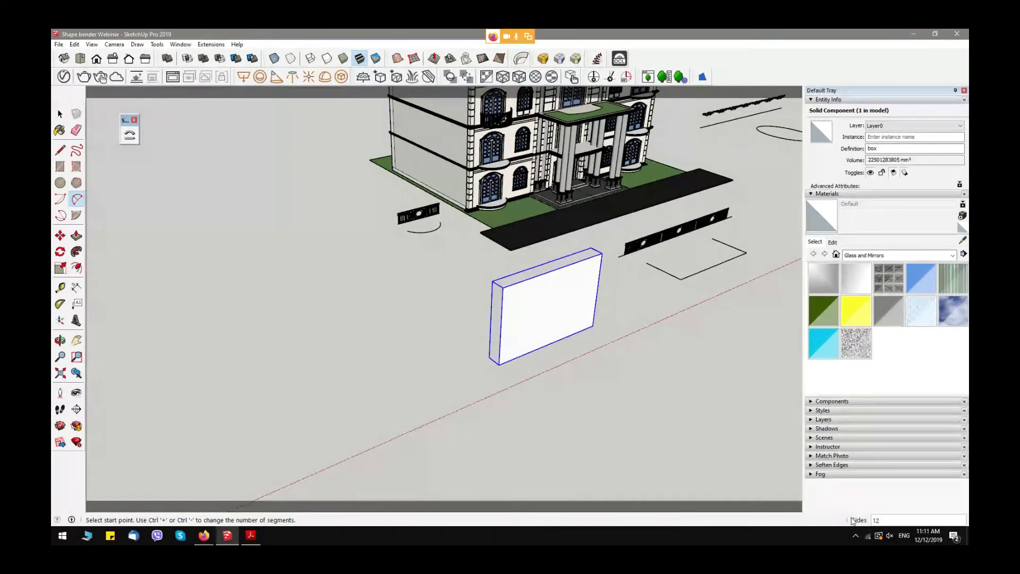
{"action": "left_click", "coordinate": [565, 426]}
{"action": "left_click", "coordinate": [675, 372]}
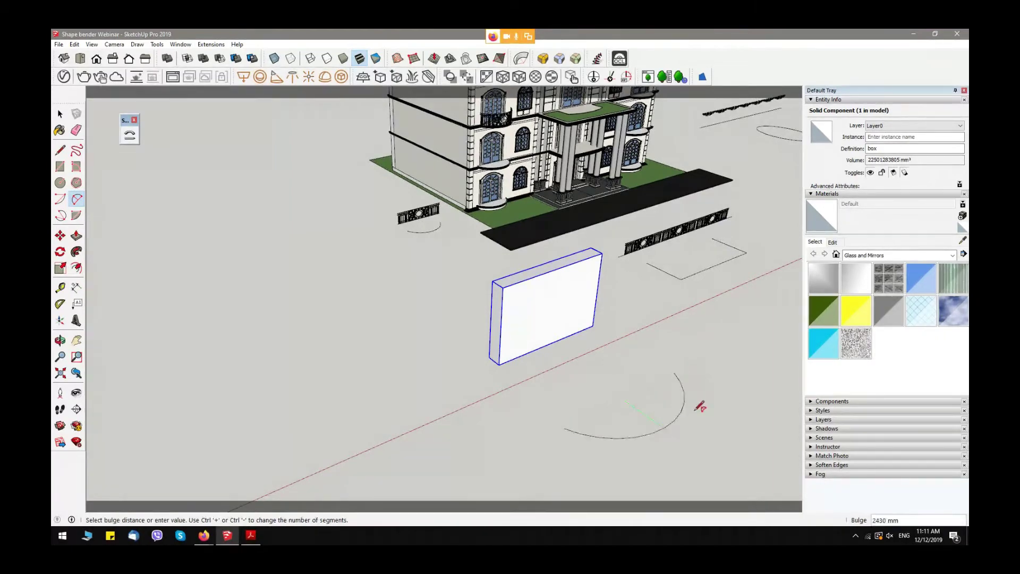
{"action": "left_click", "coordinate": [696, 409]}
{"action": "key", "text": "space"}
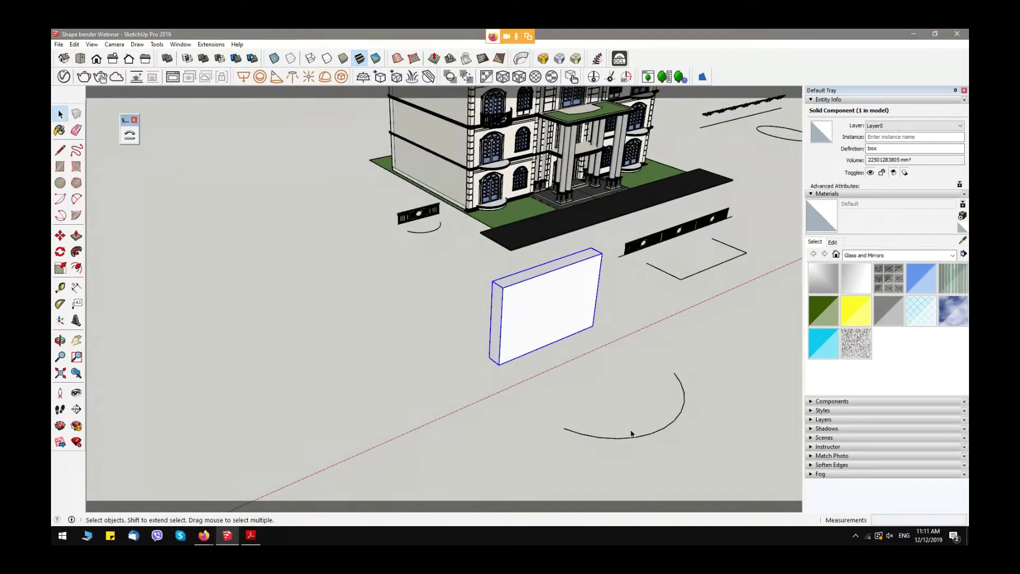
Examine the arc's length in its entity information, then reselect the arc in front of the box.
{"action": "middle_click_drag", "start_coordinate": [674, 482], "coordinate": [683, 428]}
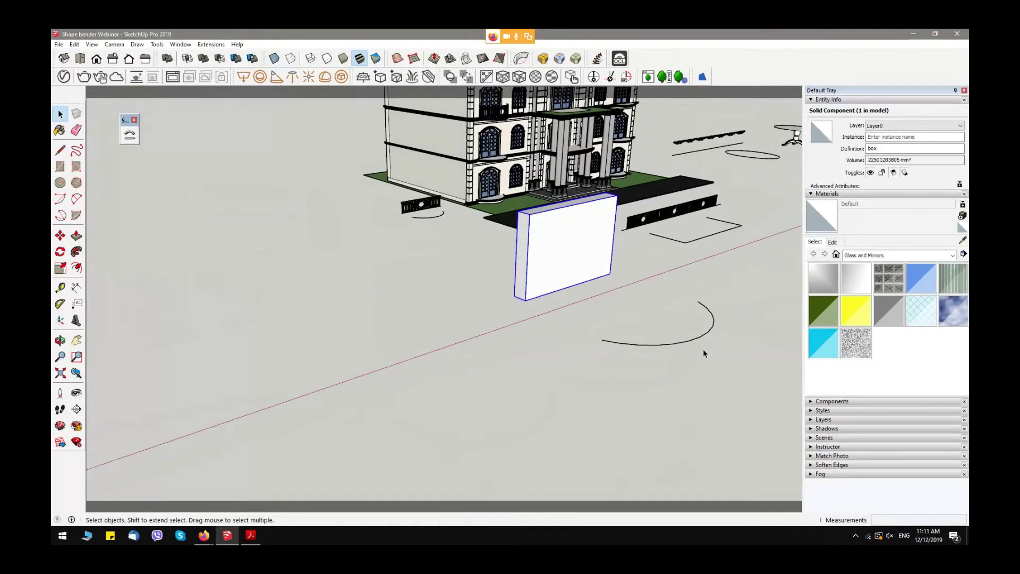
{"action": "scroll", "coordinate": [703, 353], "scroll_direction": "up", "scroll_amount": 2}
{"action": "middle_click_drag", "start_coordinate": [701, 343], "coordinate": [661, 347]}
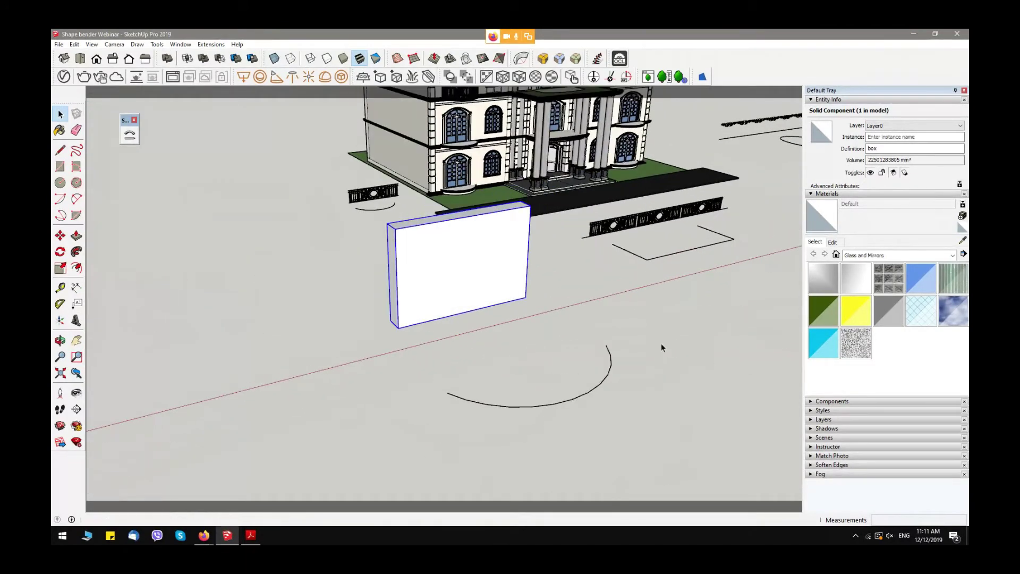
{"action": "middle_click_drag", "start_coordinate": [600, 389], "coordinate": [476, 413]}
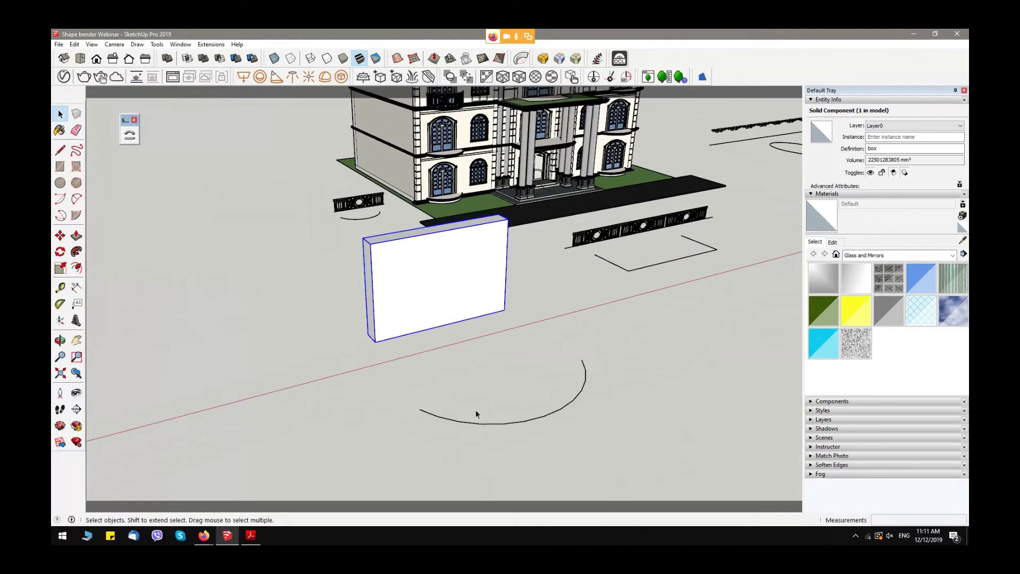
{"action": "left_click", "coordinate": [480, 424]}
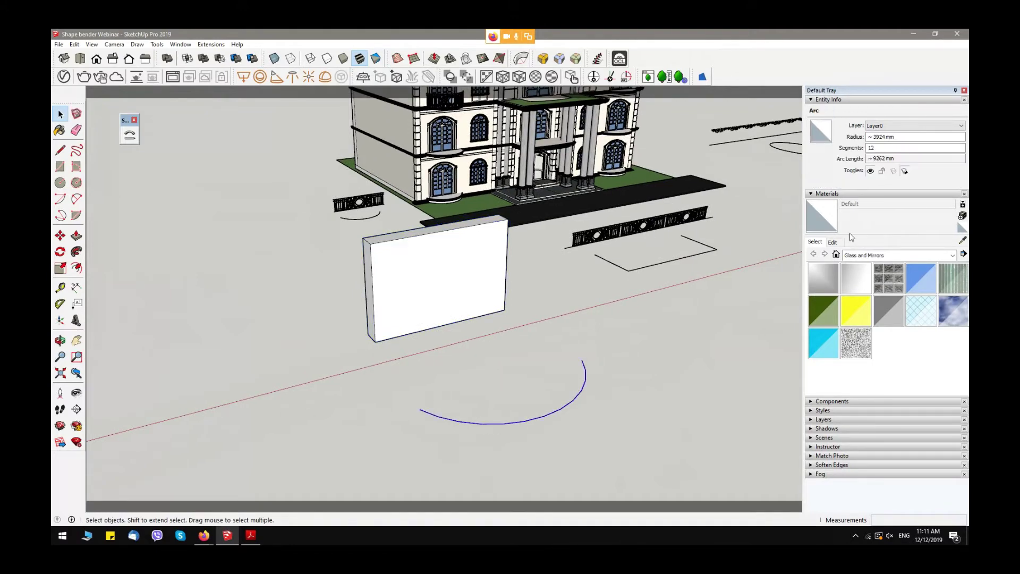
{"action": "left_click_drag", "start_coordinate": [874, 158], "coordinate": [887, 158]}
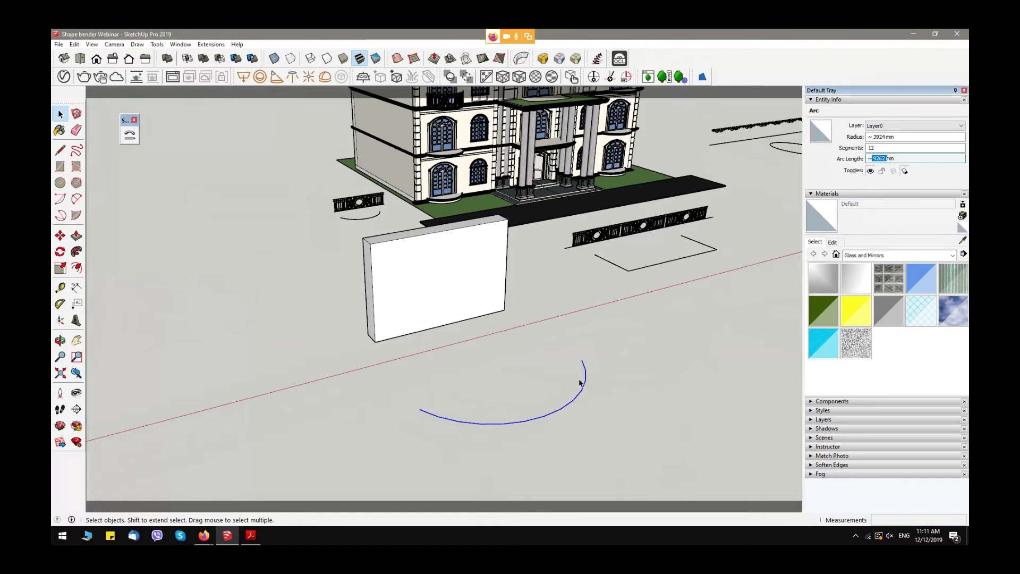
{"action": "left_click", "coordinate": [403, 374]}
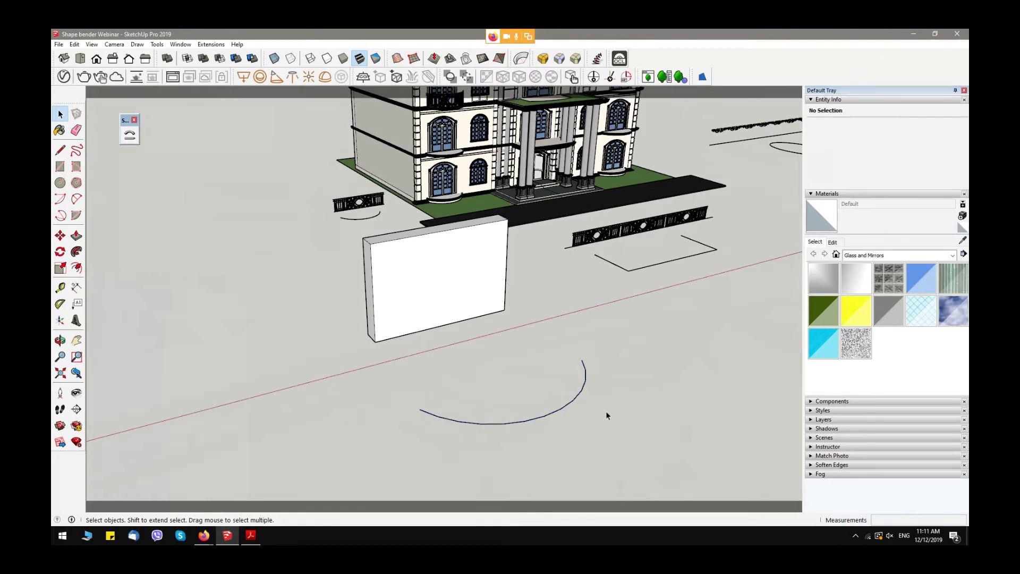
{"action": "left_click", "coordinate": [561, 412]}
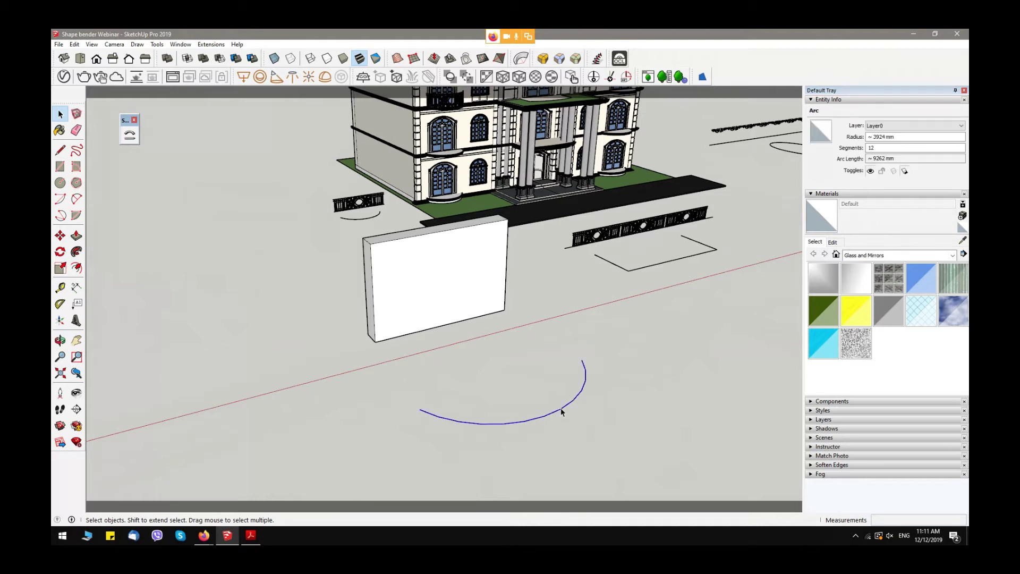
Draw a 9262 mm straight line parallel to the red axis on the ground between the box and the arc.
{"action": "key", "text": "l"}
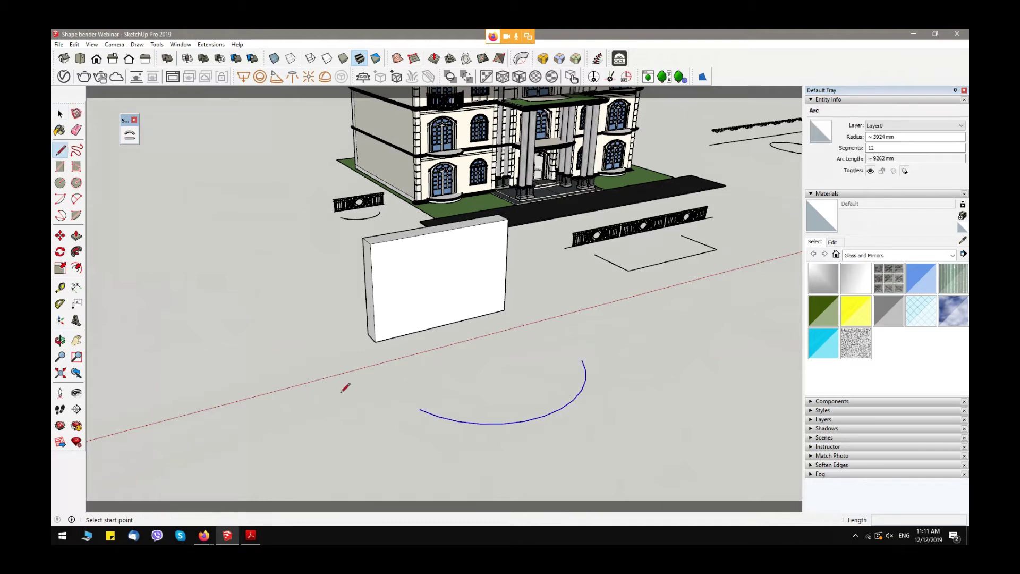
{"action": "left_click", "coordinate": [402, 363]}
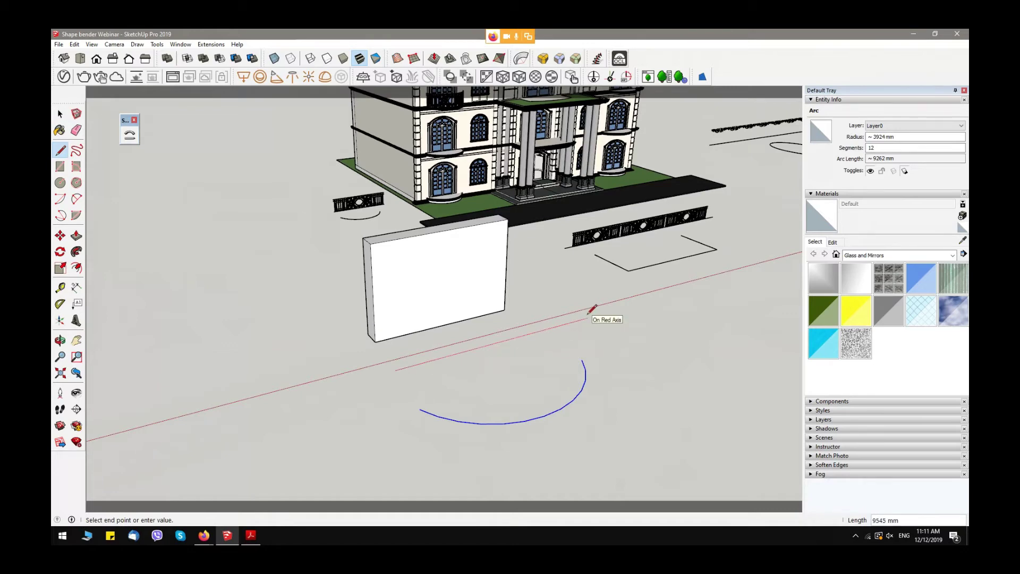
{"action": "type", "text": "9262"}
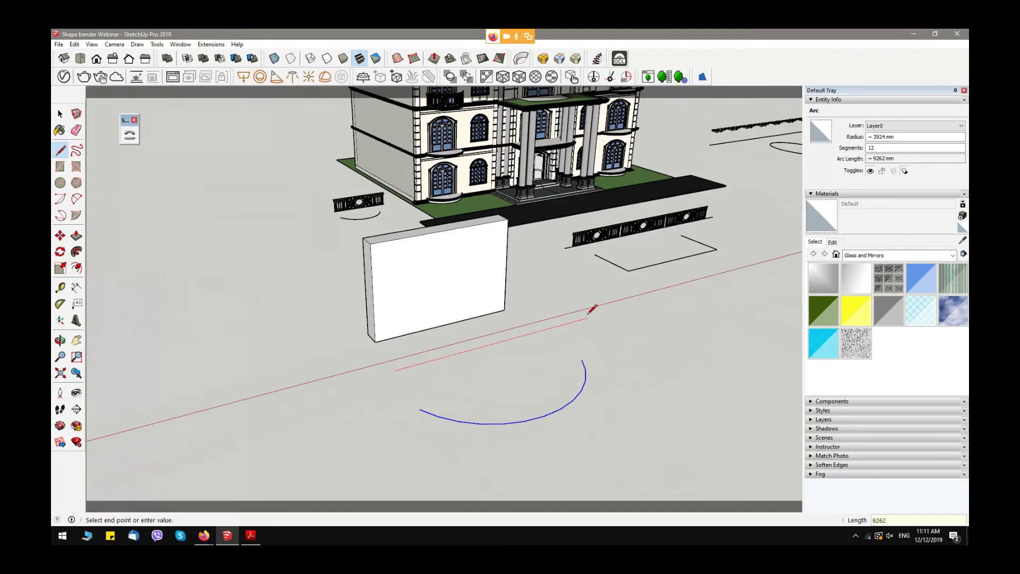
{"action": "key", "text": "Return"}
{"action": "key", "text": "space"}
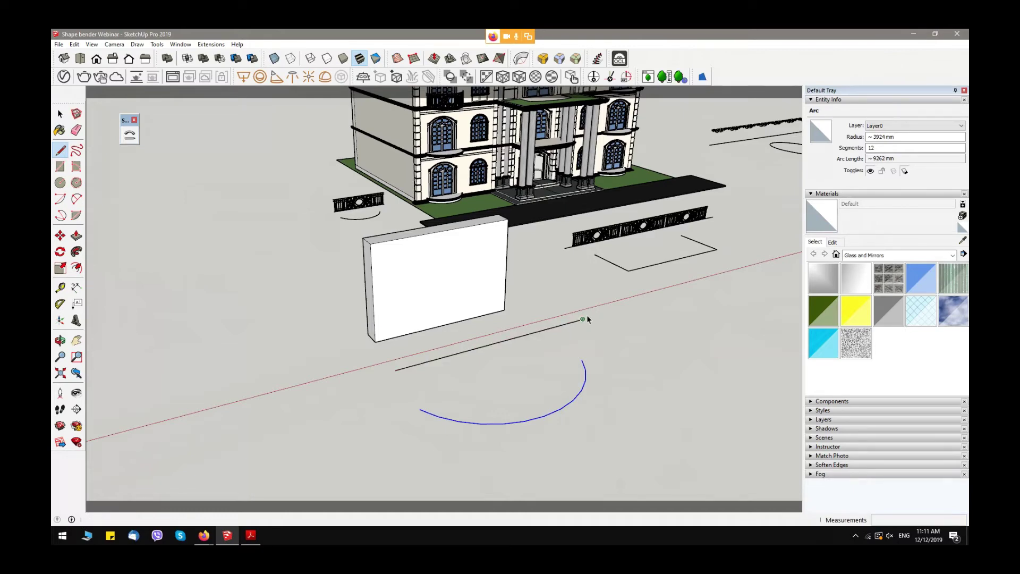
Bend the box component along the arc with Shape Bender, using the straight line beside the box as reference.
{"action": "left_click", "coordinate": [451, 288]}
{"action": "middle_click_drag", "start_coordinate": [452, 291], "coordinate": [454, 292]}
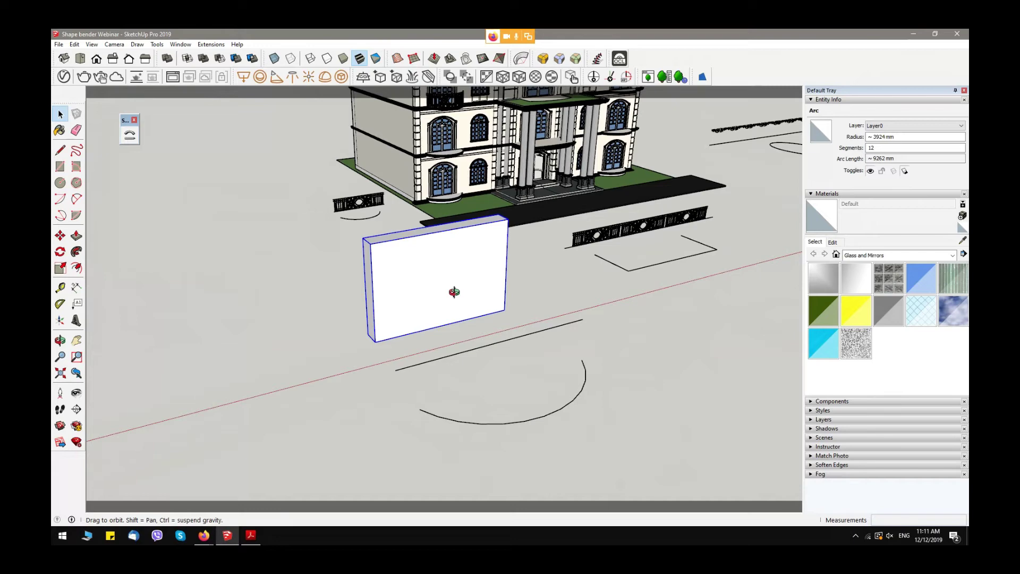
{"action": "left_click_drag", "start_coordinate": [454, 292], "coordinate": [571, 333]}
{"action": "key", "text": "space"}
{"action": "left_click", "coordinate": [125, 137]}
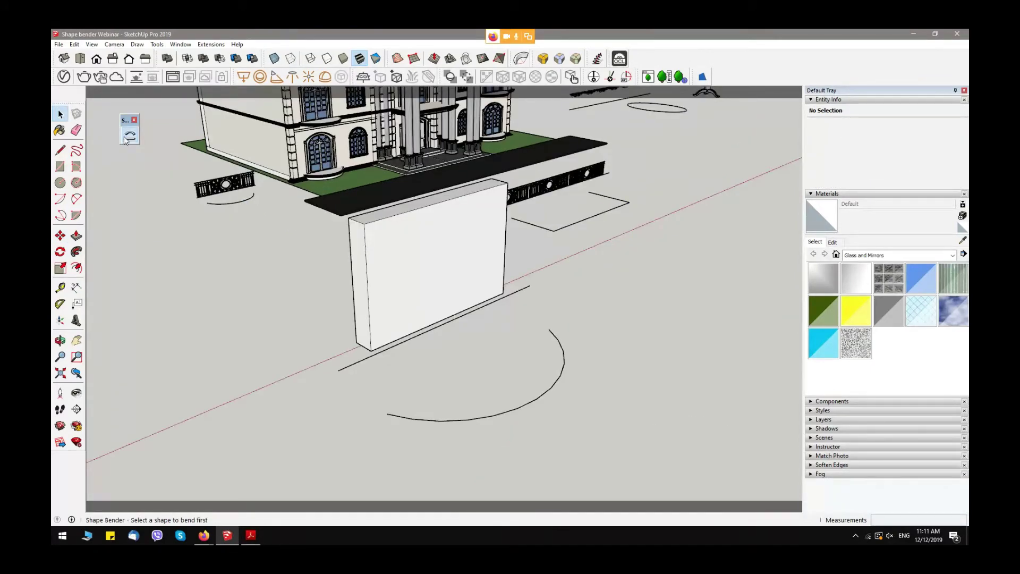
{"action": "left_click", "coordinate": [127, 137]}
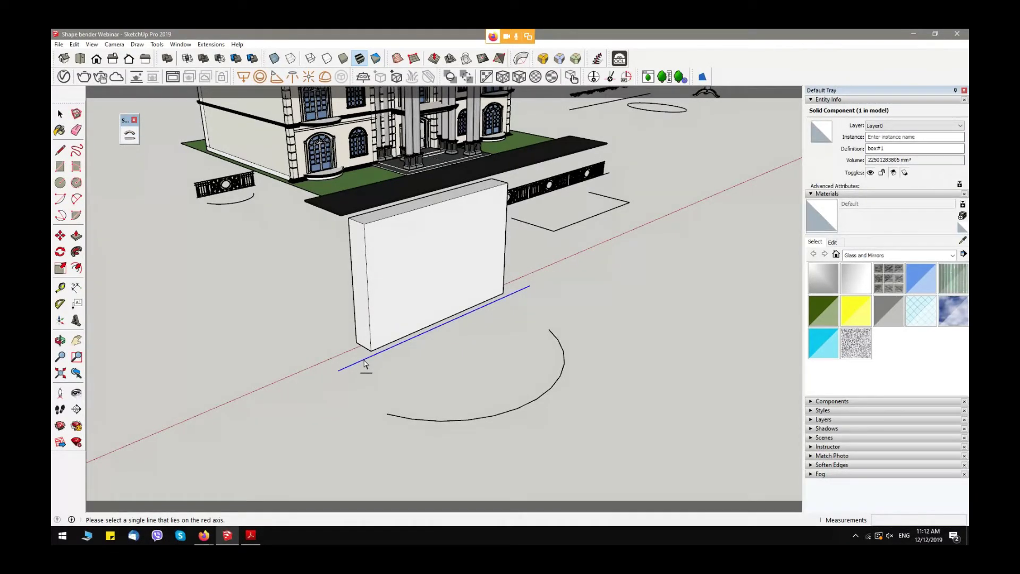
{"action": "left_click", "coordinate": [365, 364]}
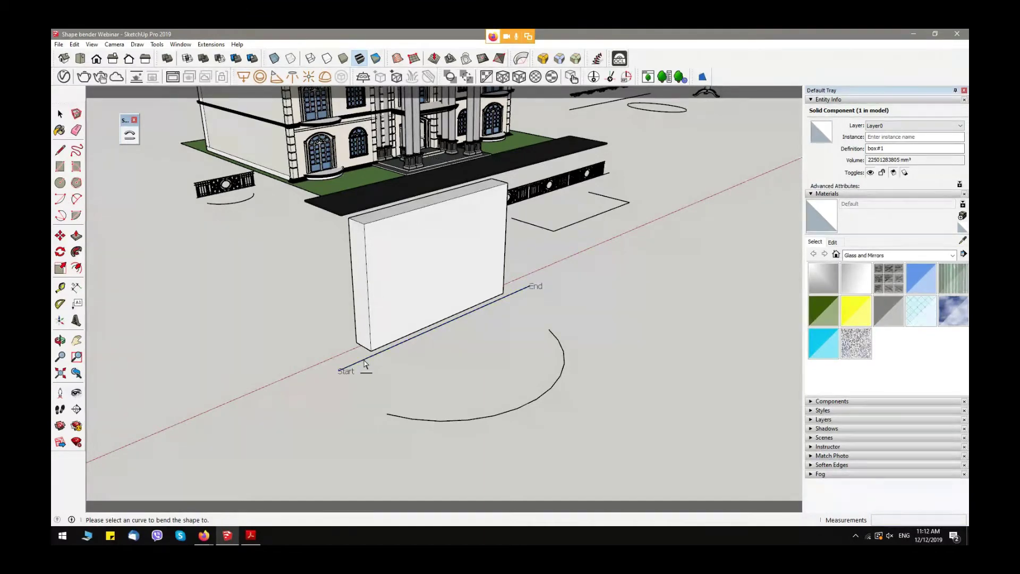
{"action": "left_click", "coordinate": [426, 422]}
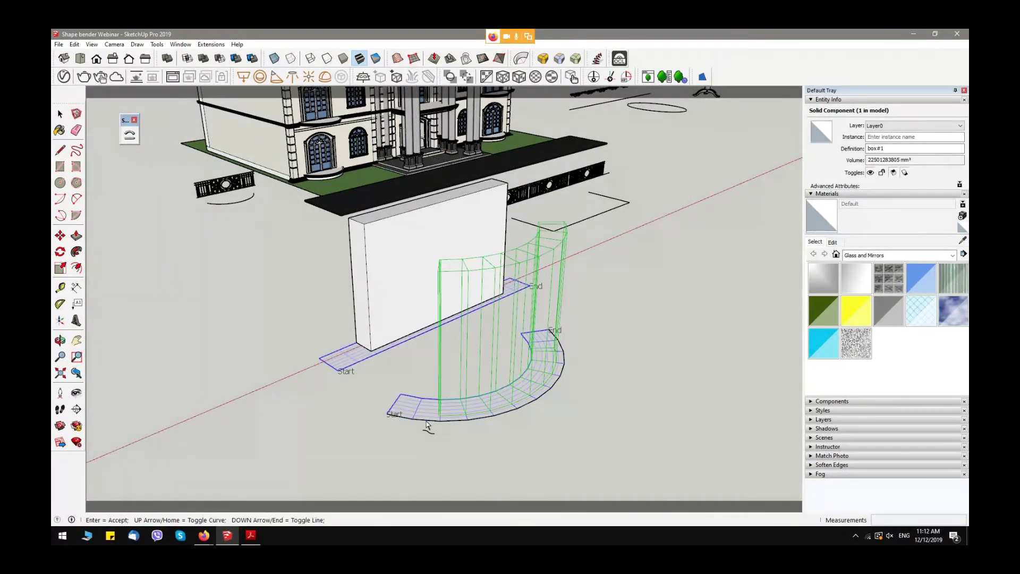
{"action": "middle_click_drag", "start_coordinate": [427, 423], "coordinate": [541, 299]}
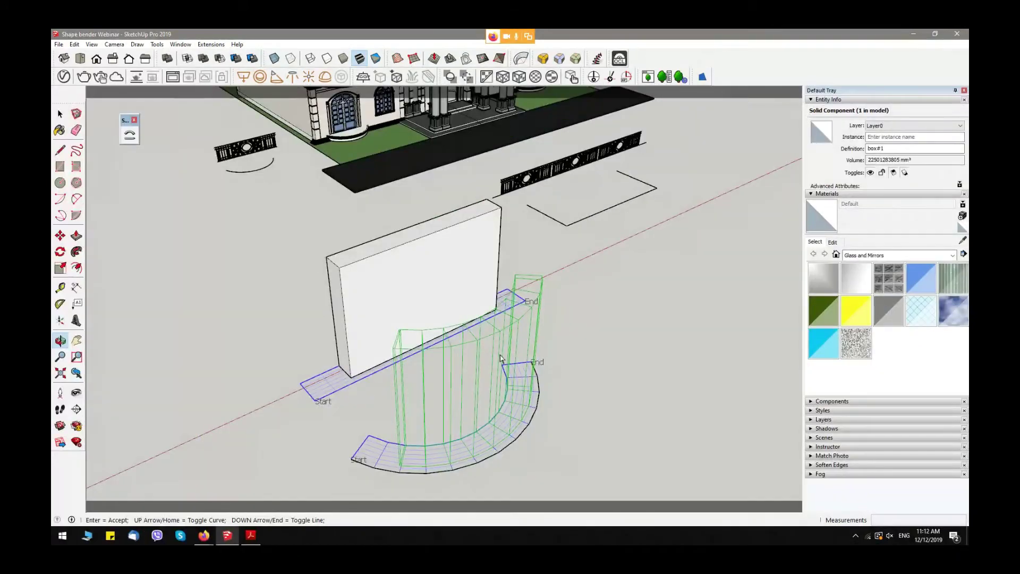
{"action": "key", "text": "Return"}
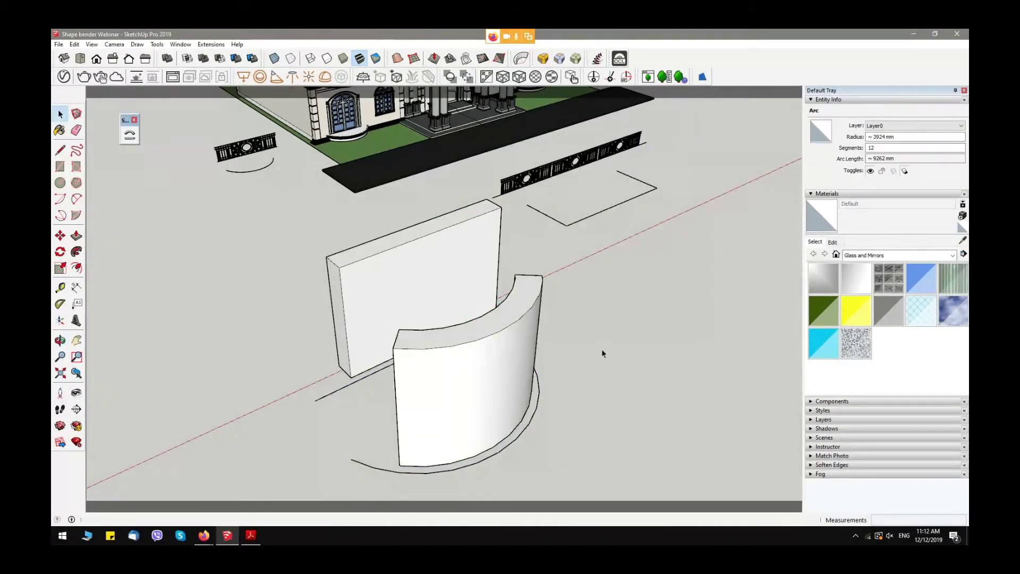
Inspect the curved box up close, remove it from the scene and delete the 12-segment arc beneath it.
{"action": "mouse_move", "coordinate": [488, 381]}
{"action": "middle_mouse_down"}
{"action": "mouse_move", "coordinate": [380, 309]}
{"action": "mouse_move", "coordinate": [450, 249]}
{"action": "middle_mouse_up"}
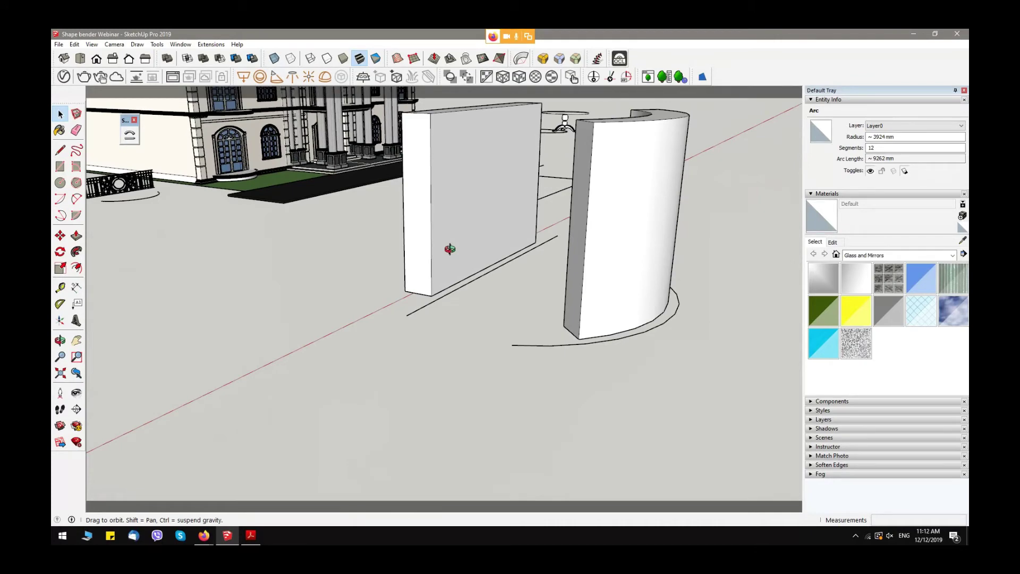
{"action": "middle_click_drag", "start_coordinate": [450, 249], "coordinate": [470, 271]}
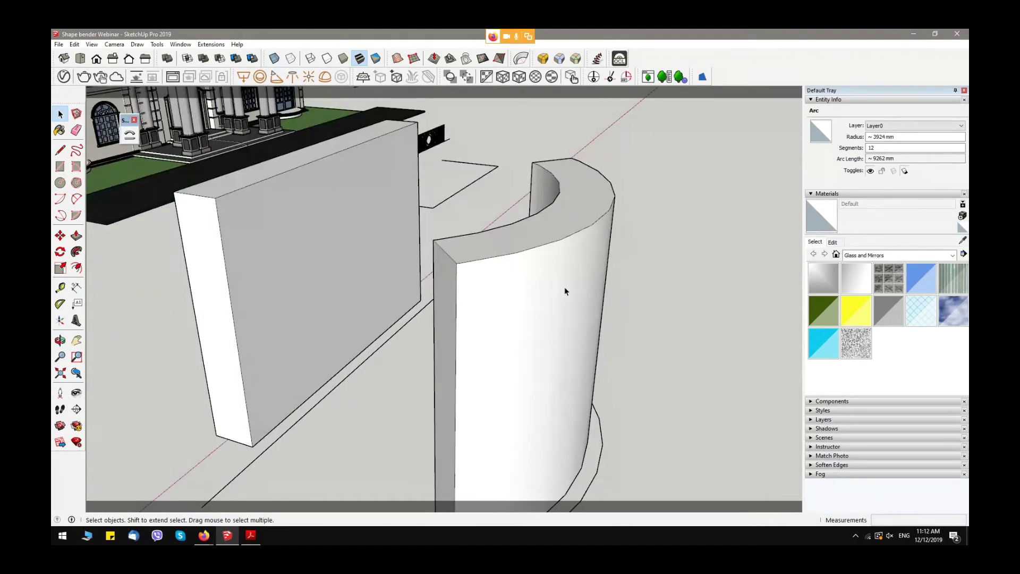
{"action": "middle_click_drag", "start_coordinate": [565, 286], "coordinate": [491, 367]}
{"action": "left_click", "coordinate": [492, 372]}
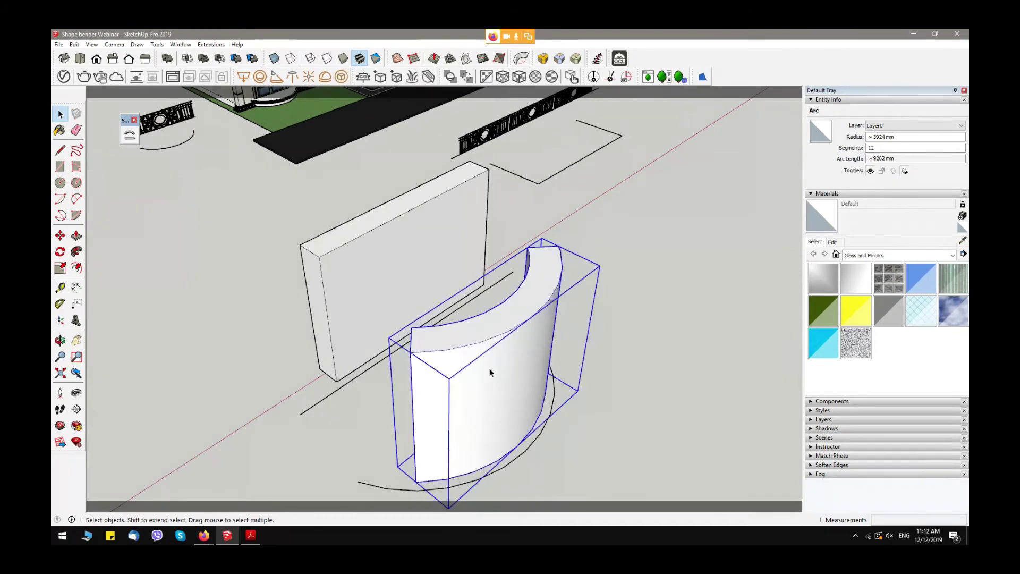
{"action": "key", "text": "h"}
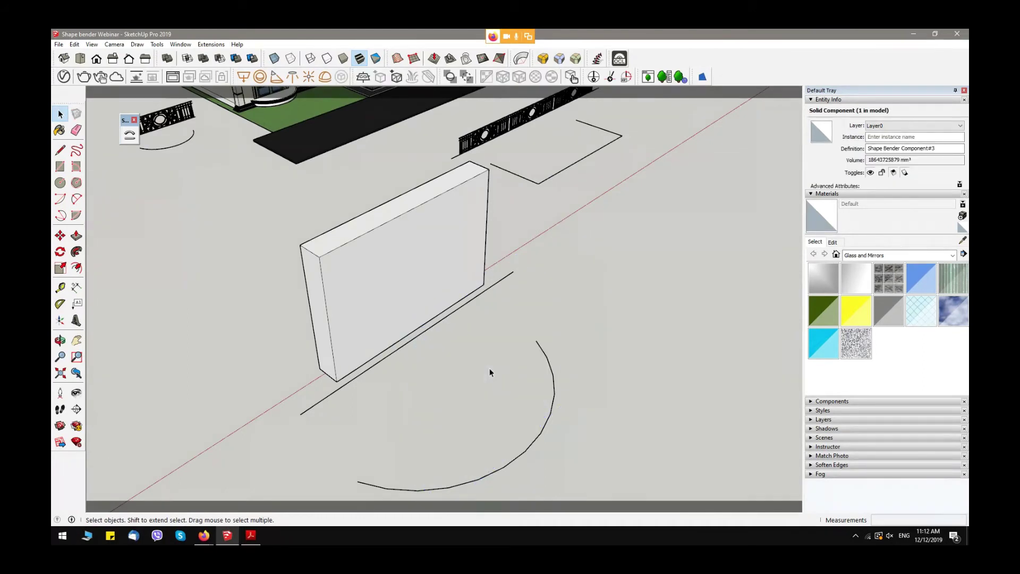
{"action": "left_click", "coordinate": [520, 461]}
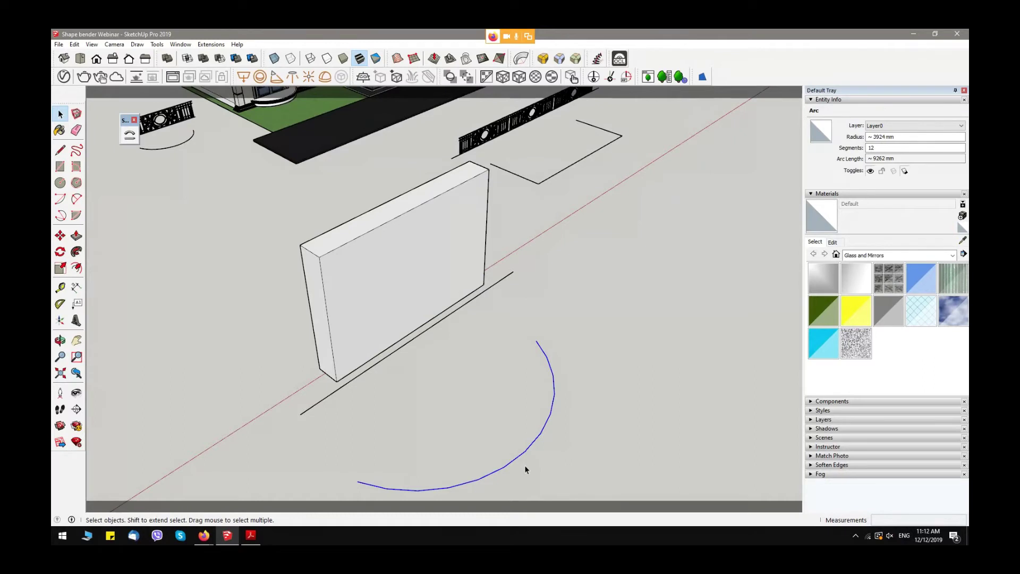
{"action": "key", "text": "Delete"}
Draw a new two-point arc with 50 sides and a bulge of about 2107 mm on the ground in front of the line.
{"action": "scroll", "coordinate": [467, 417], "scroll_direction": "down", "scroll_amount": 1}
{"action": "key", "text": "a"}
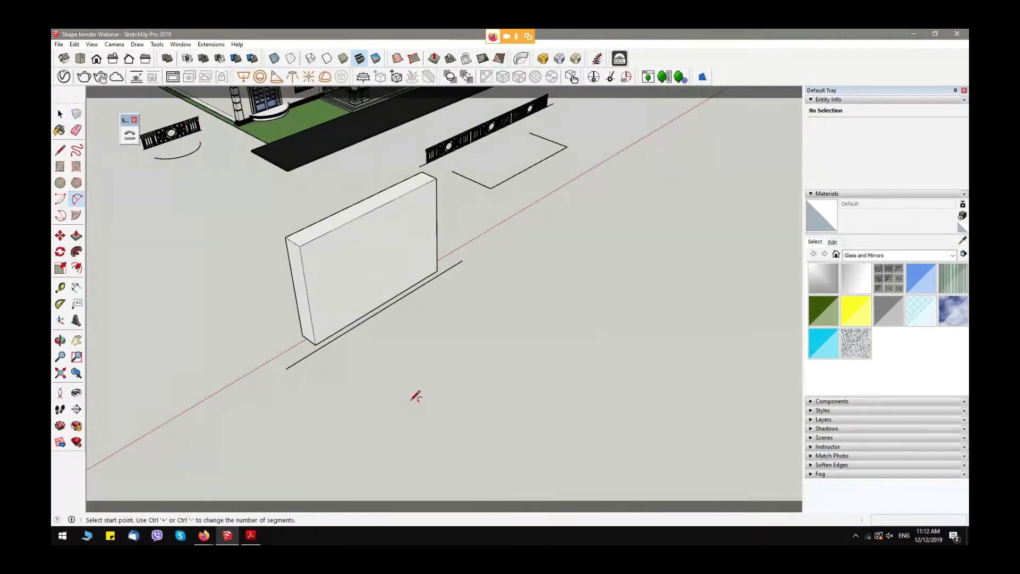
{"action": "key", "text": "space"}
{"action": "key", "text": "a"}
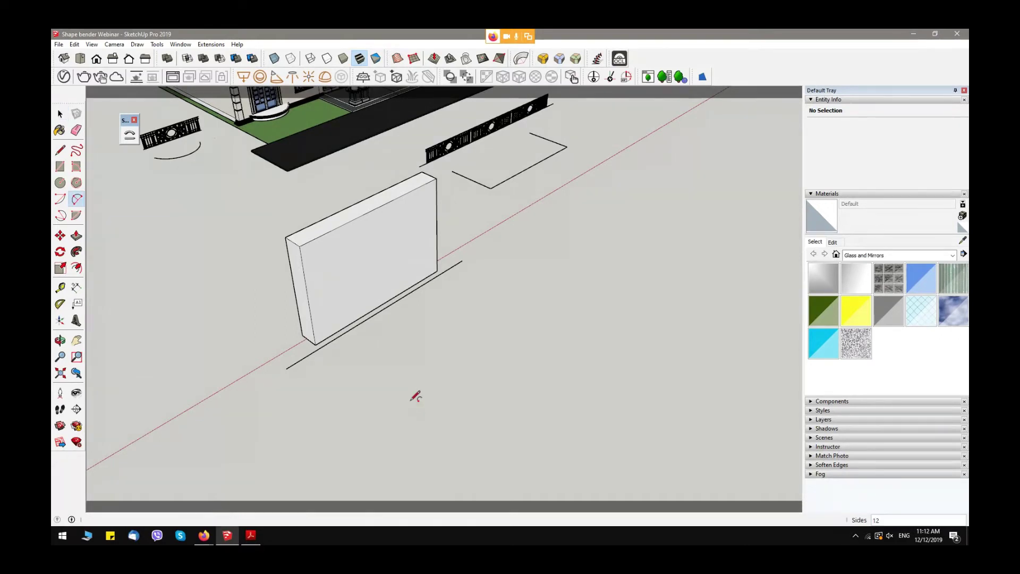
{"action": "type", "text": "50"}
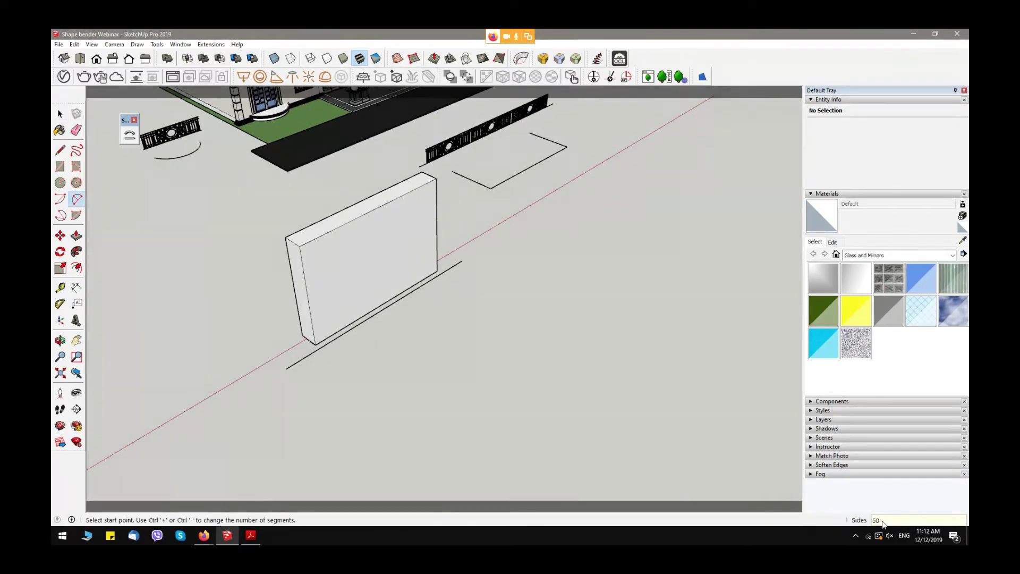
{"action": "key", "text": "Return"}
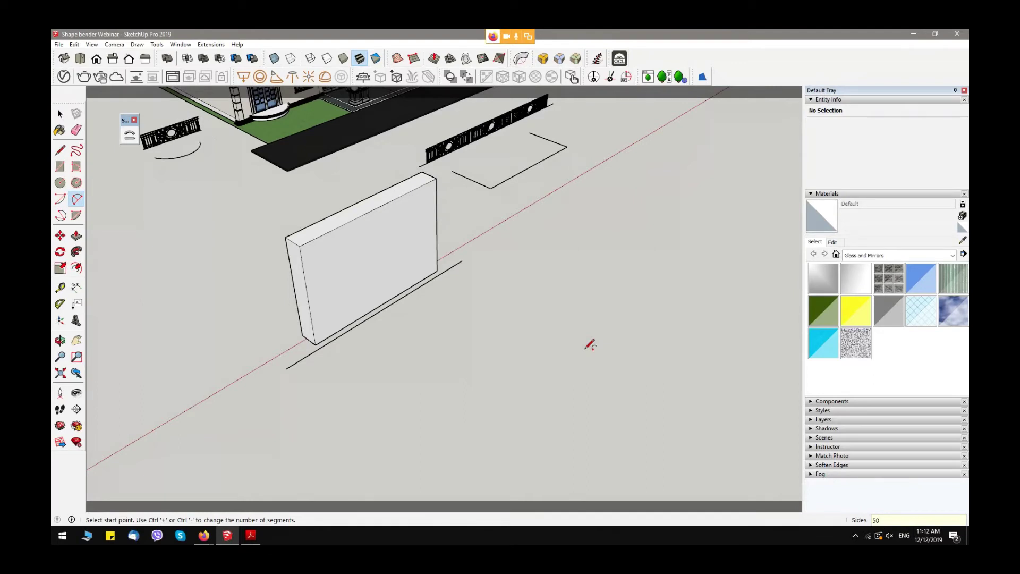
{"action": "left_click", "coordinate": [364, 412]}
{"action": "left_click", "coordinate": [497, 317]}
{"action": "left_click", "coordinate": [506, 358]}
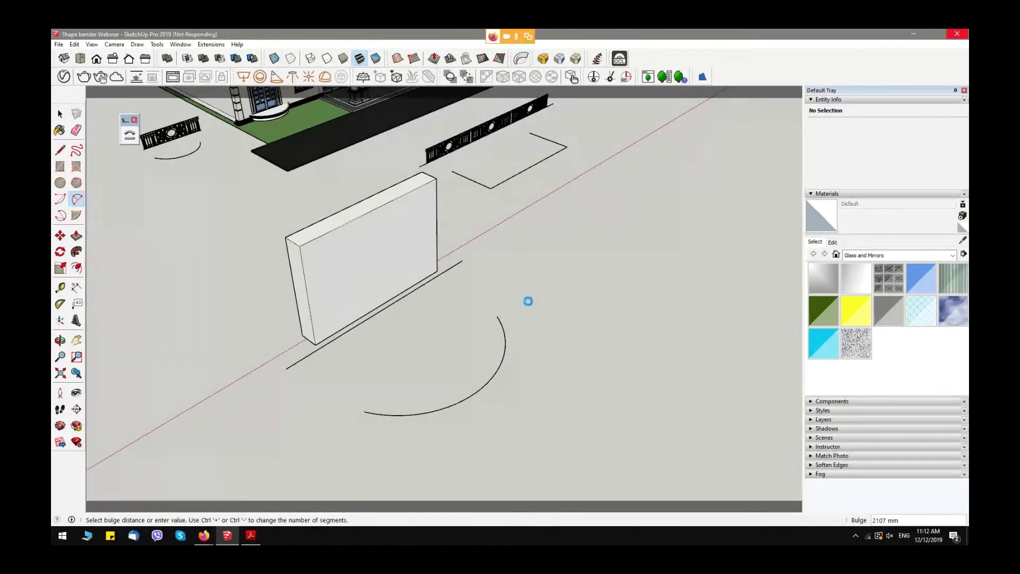
{"action": "key", "text": "space"}
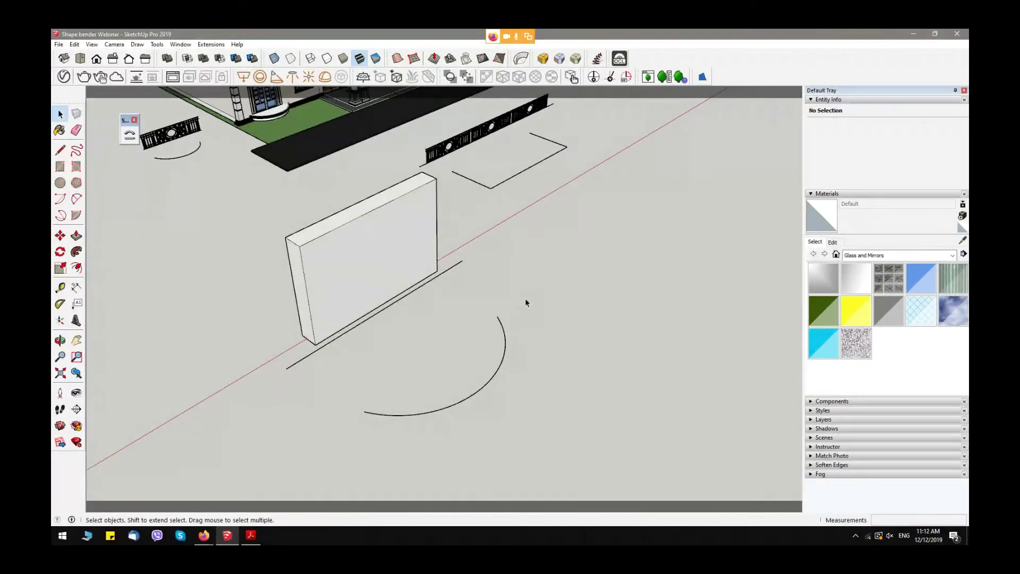
Bend the box component along the 50-segment arc with Shape Bender, using the straight line as reference, and accept the preview.
{"action": "left_click", "coordinate": [382, 260]}
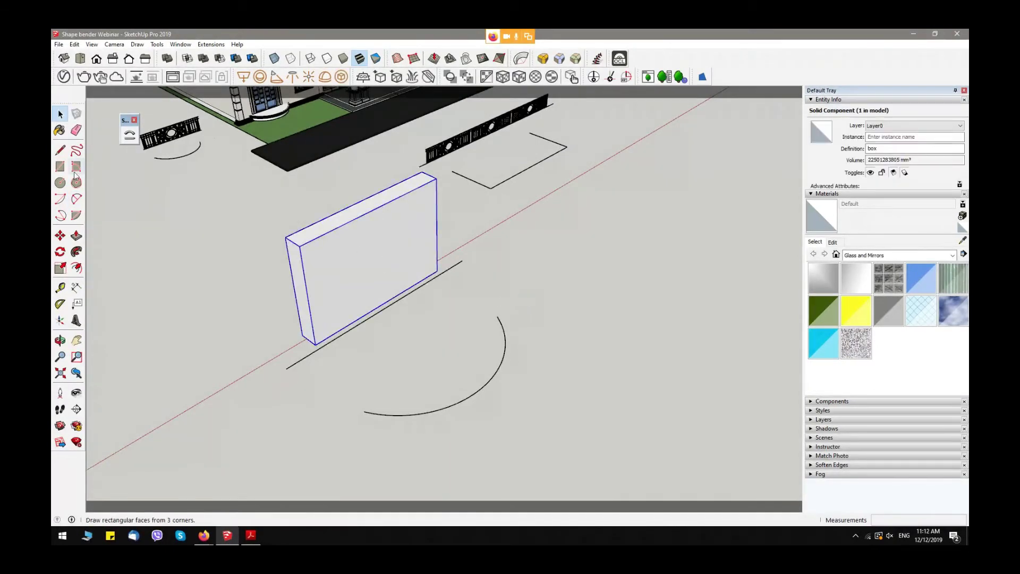
{"action": "left_click", "coordinate": [129, 136]}
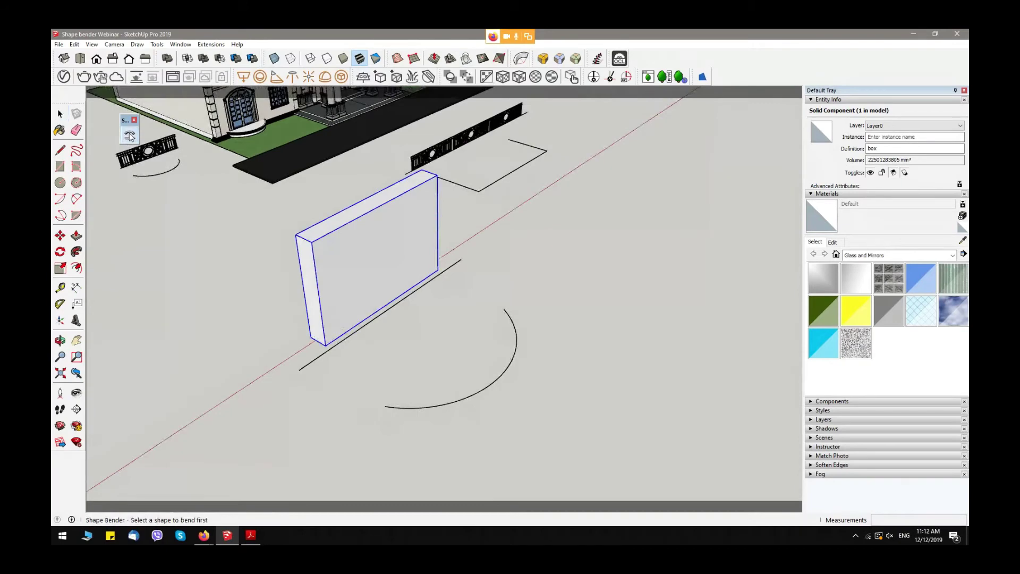
{"action": "left_click", "coordinate": [321, 356]}
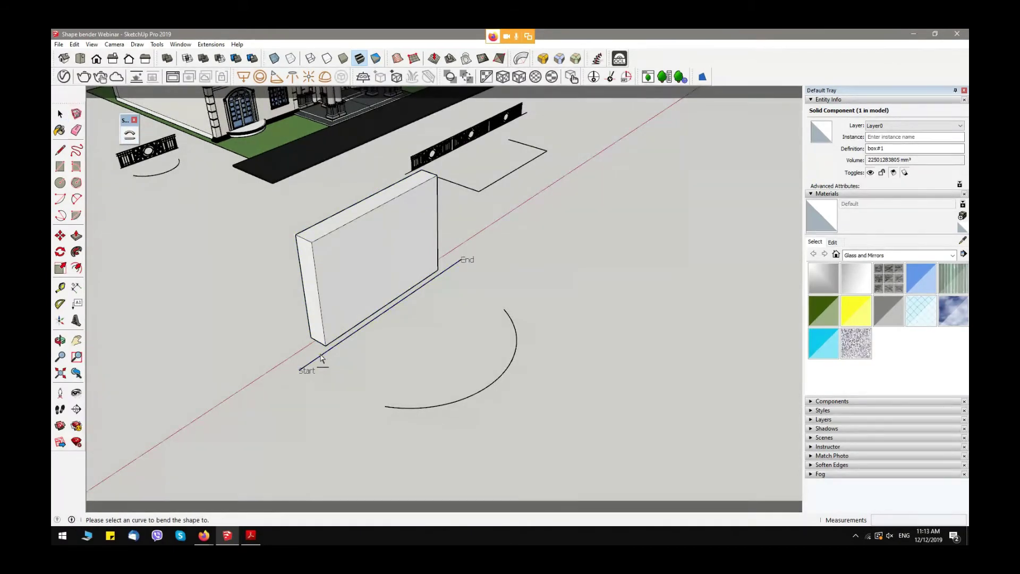
{"action": "left_click", "coordinate": [445, 408]}
{"action": "scroll", "coordinate": [534, 345], "scroll_direction": "up", "scroll_amount": 3}
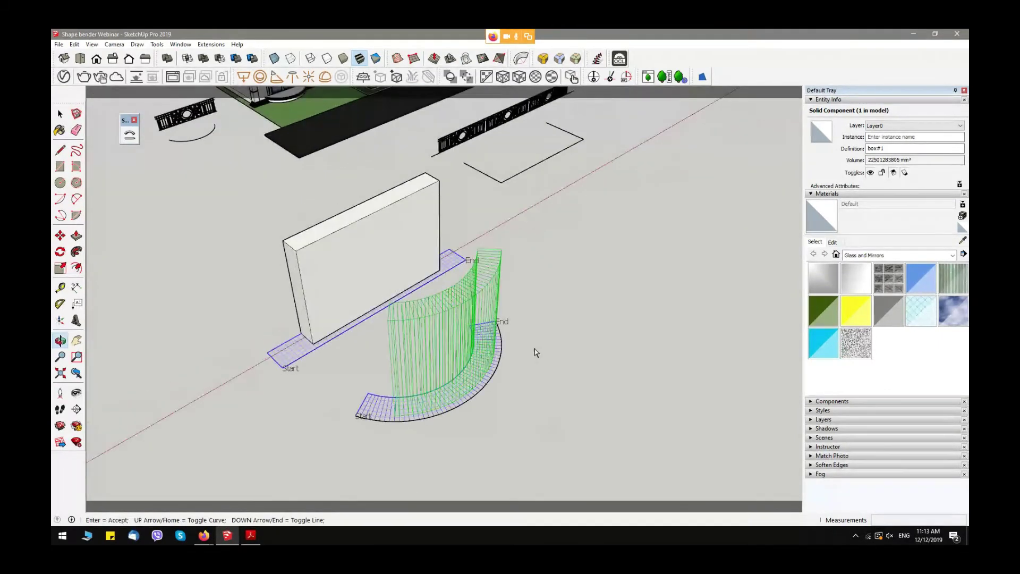
{"action": "middle_click_drag", "start_coordinate": [533, 338], "coordinate": [560, 301]}
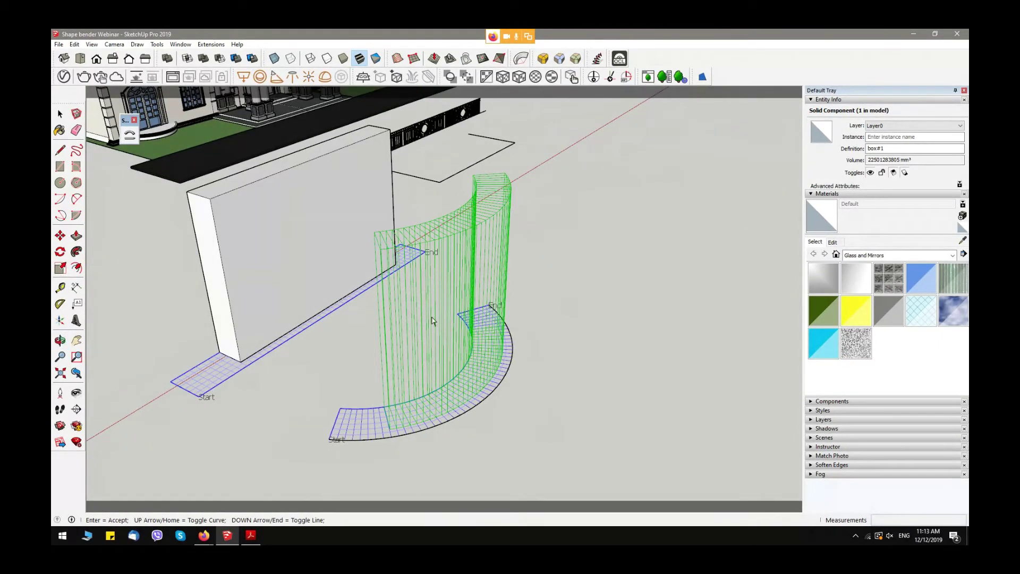
{"action": "key", "text": "Return"}
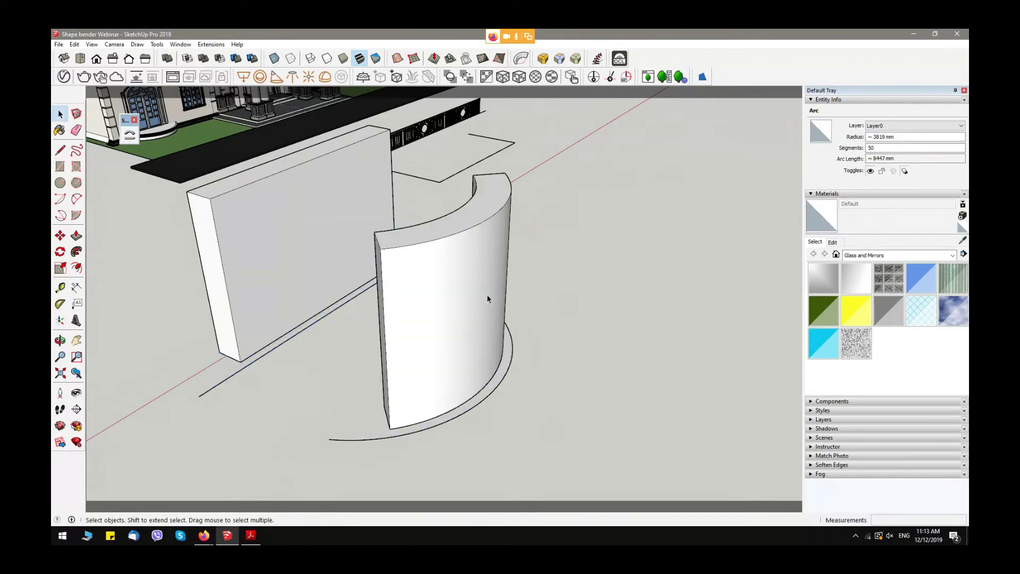
Examine the curved box's smooth surfaces and top edge from several sides, comparing it with the straight box.
{"action": "middle_click_drag", "start_coordinate": [502, 249], "coordinate": [429, 265]}
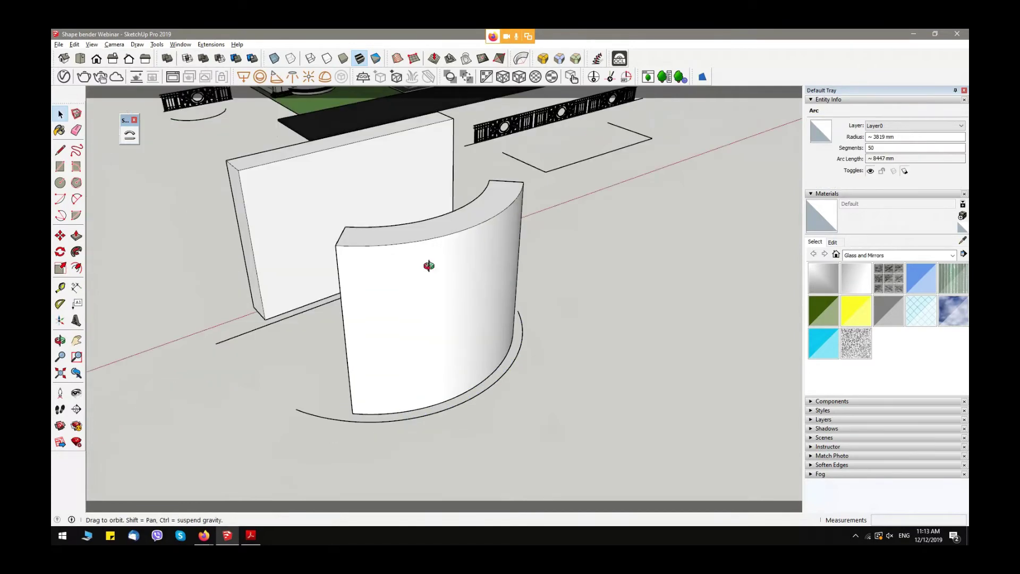
{"action": "middle_click_drag", "start_coordinate": [428, 266], "coordinate": [567, 174]}
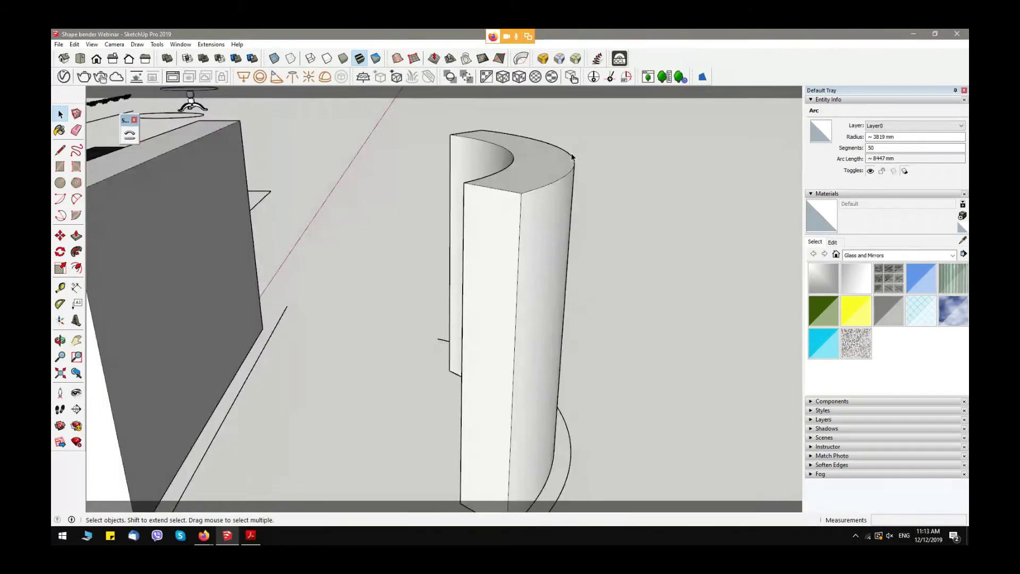
{"action": "scroll", "coordinate": [567, 174], "scroll_direction": "up", "scroll_amount": 3}
{"action": "middle_click_drag", "start_coordinate": [551, 216], "coordinate": [565, 257]}
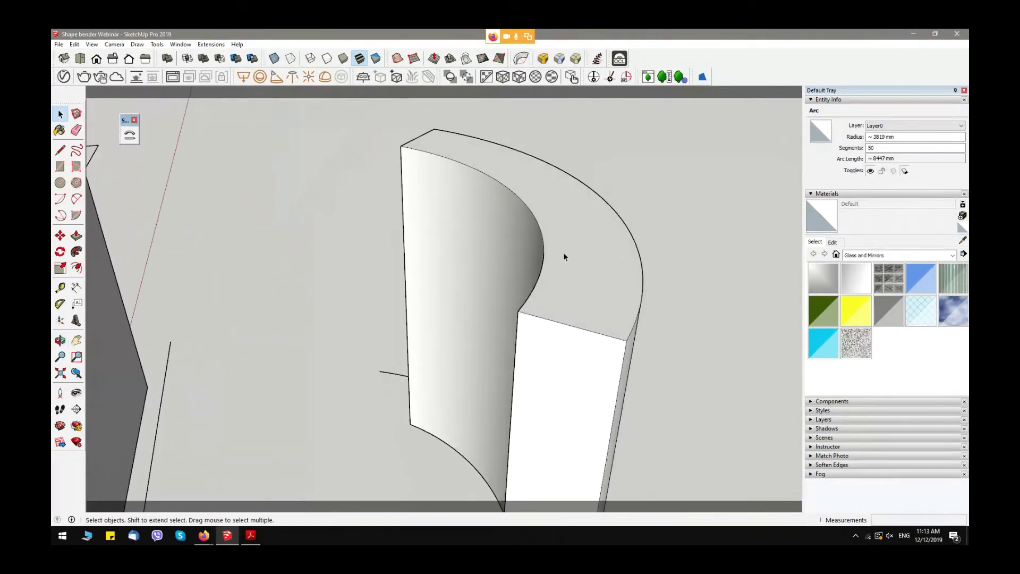
{"action": "middle_click_drag", "start_coordinate": [399, 270], "coordinate": [742, 266]}
{"action": "middle_click_drag", "start_coordinate": [499, 276], "coordinate": [849, 319]}
{"action": "middle_click_drag", "start_coordinate": [535, 303], "coordinate": [496, 360]}
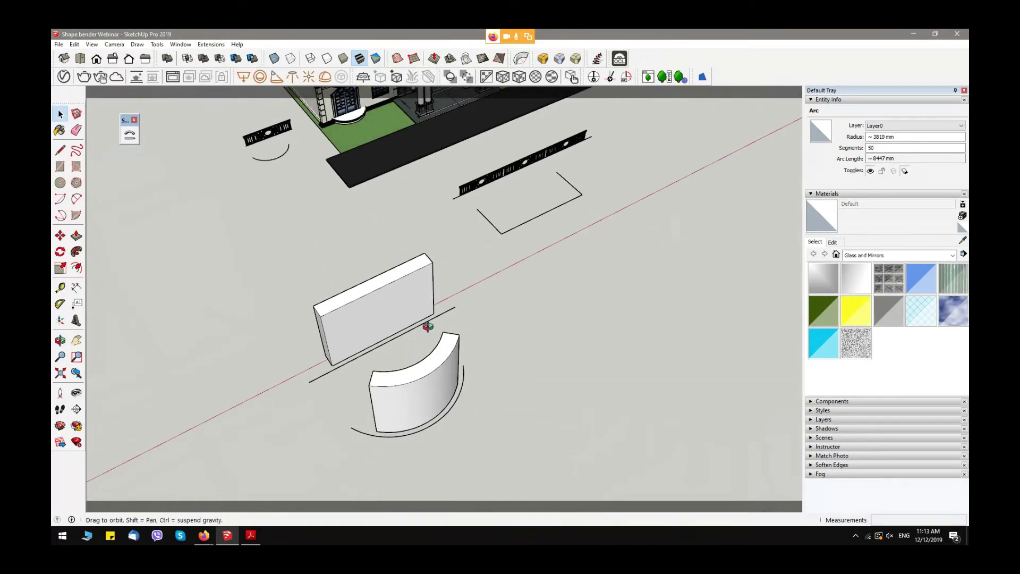
{"action": "mouse_move", "coordinate": [426, 326]}
{"action": "middle_mouse_down"}
{"action": "mouse_move", "coordinate": [354, 290]}
{"action": "mouse_move", "coordinate": [414, 340]}
{"action": "middle_mouse_up"}
Delete the curved box, keeping the straight box, the line and the arc.
{"action": "left_click", "coordinate": [354, 289]}
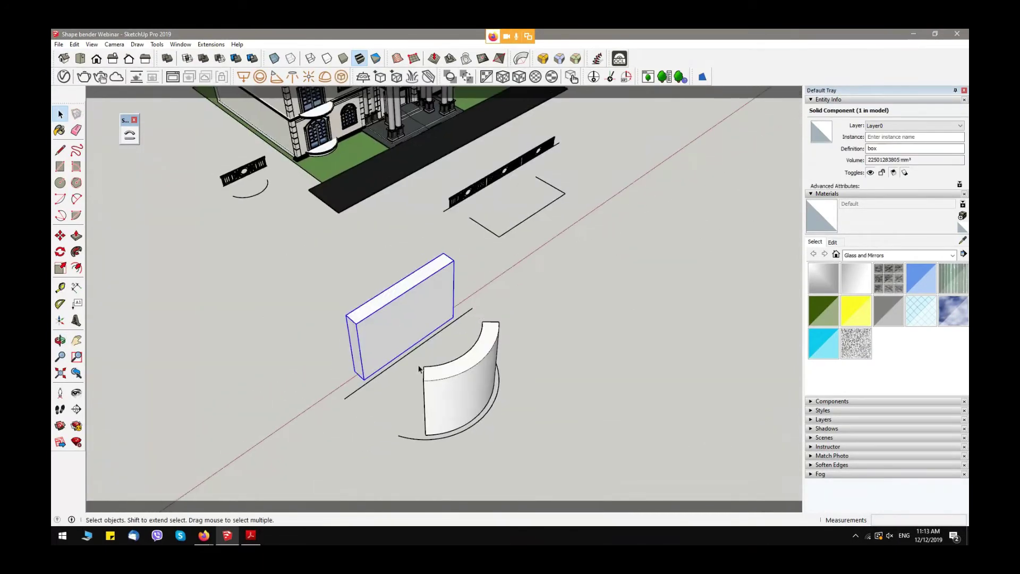
{"action": "left_click", "coordinate": [468, 388]}
{"action": "key", "text": "Delete"}
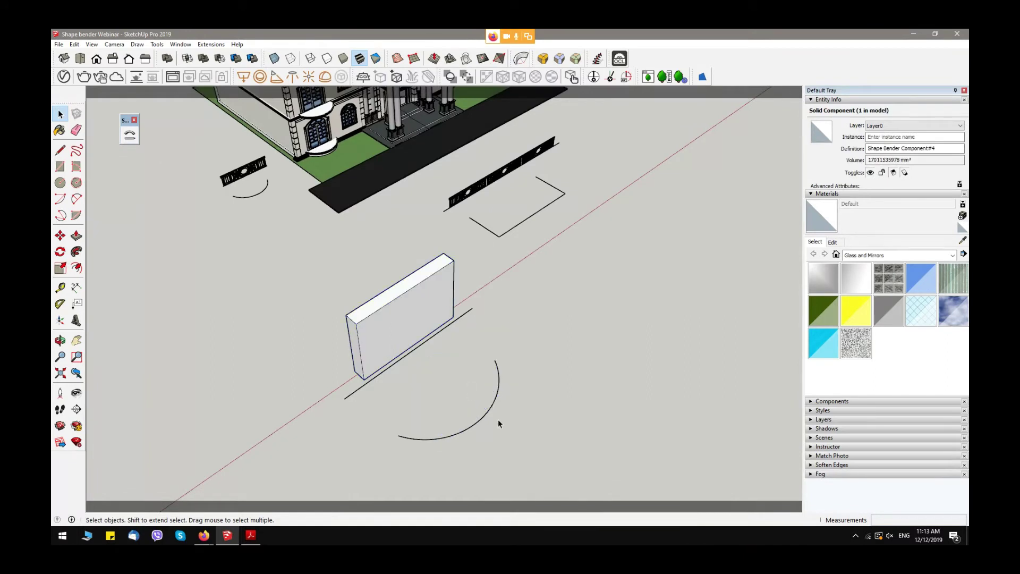
Rotate the box, its straight line and the arc together on the ground, turning the line away from the red axis.
{"action": "left_click_drag", "start_coordinate": [549, 442], "coordinate": [295, 251]}
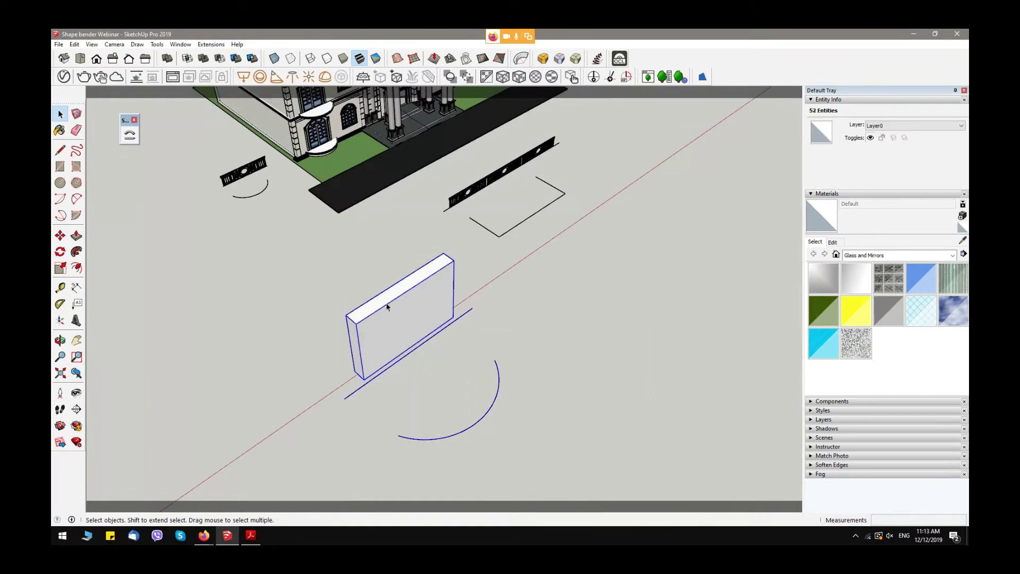
{"action": "left_click", "coordinate": [60, 252]}
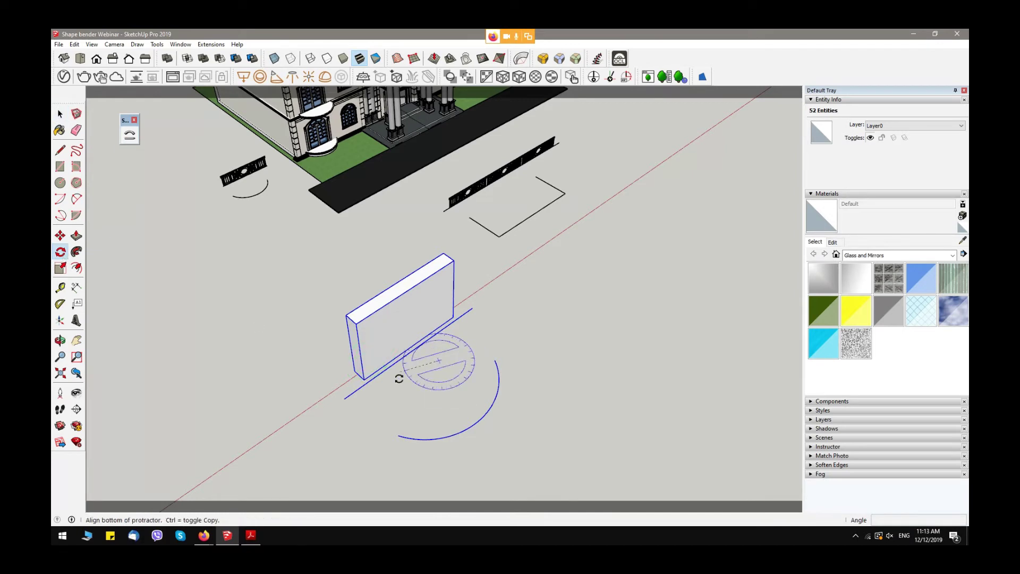
{"action": "middle_click_drag", "start_coordinate": [416, 378], "coordinate": [303, 394]}
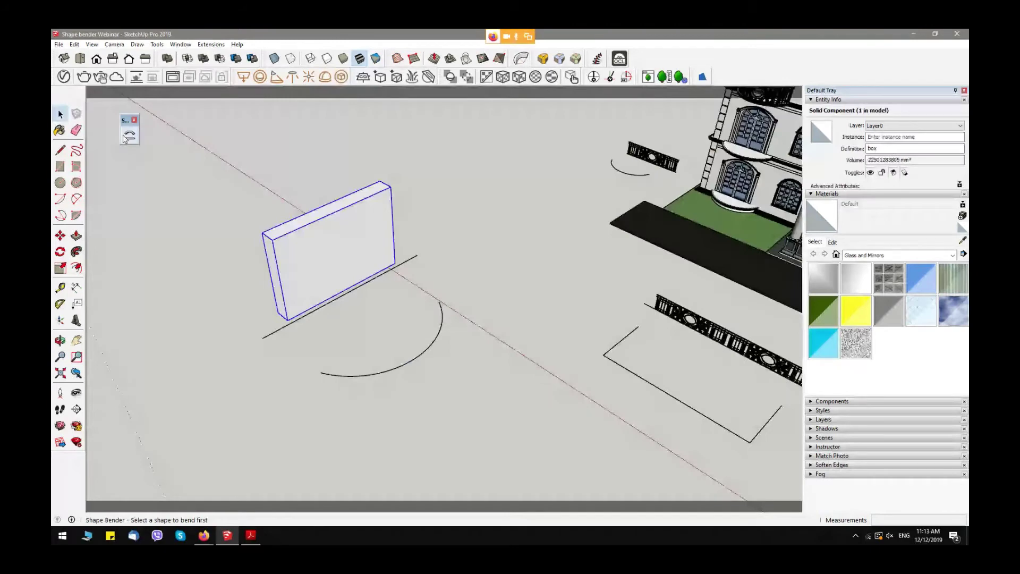
Try to bend the rotated box with Shape Bender, using the line that is off the red axis as reference.
{"action": "left_click", "coordinate": [129, 135]}
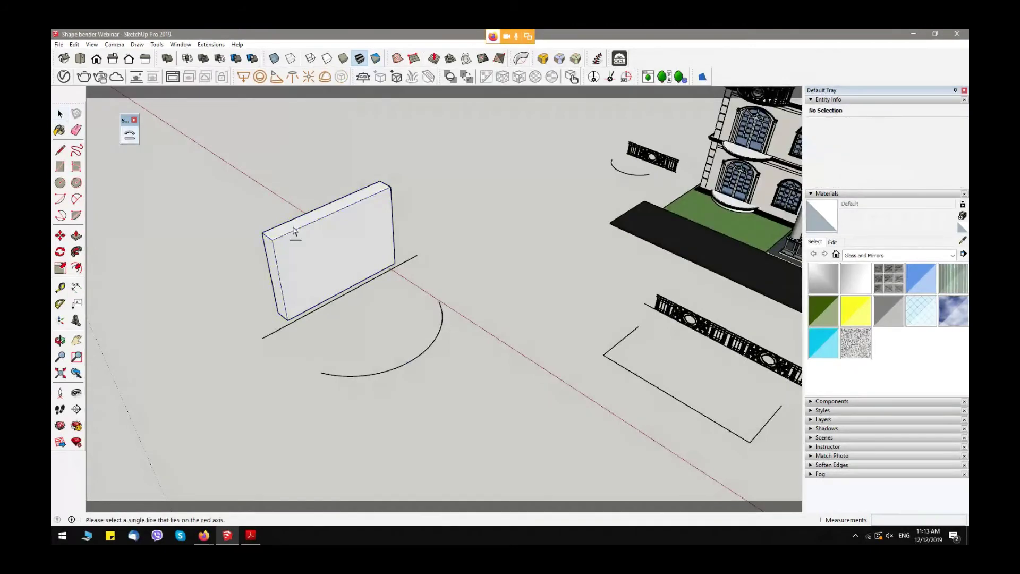
{"action": "left_click", "coordinate": [290, 323]}
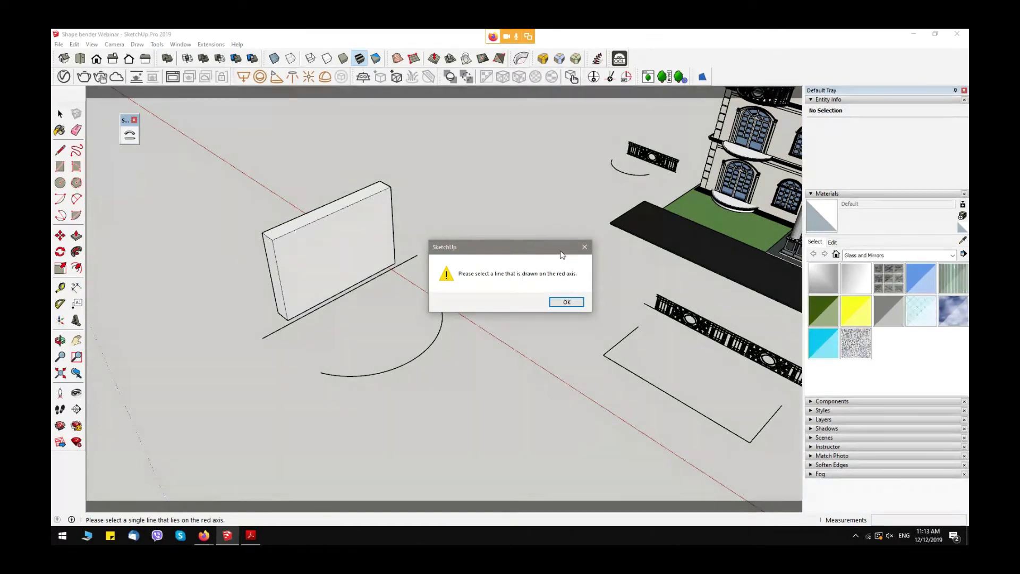
{"action": "left_click", "coordinate": [566, 302]}
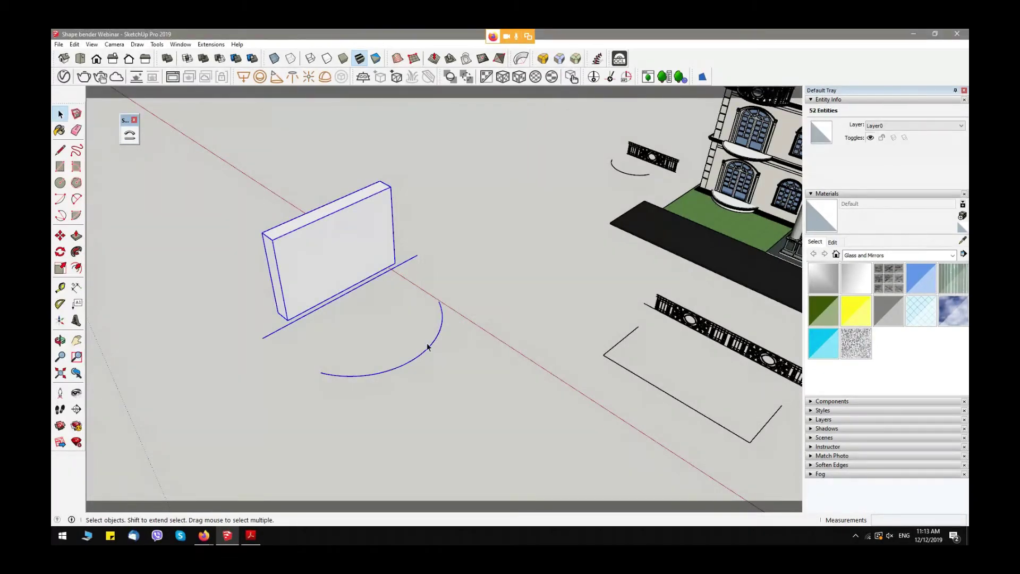
Rotate the box, line and arc together on the ground until the line runs parallel to the red axis, and deselect them.
{"action": "scroll", "coordinate": [427, 319], "scroll_direction": "down", "scroll_amount": 5}
{"action": "middle_click_drag", "start_coordinate": [327, 246], "coordinate": [521, 383], "text": "shift"}
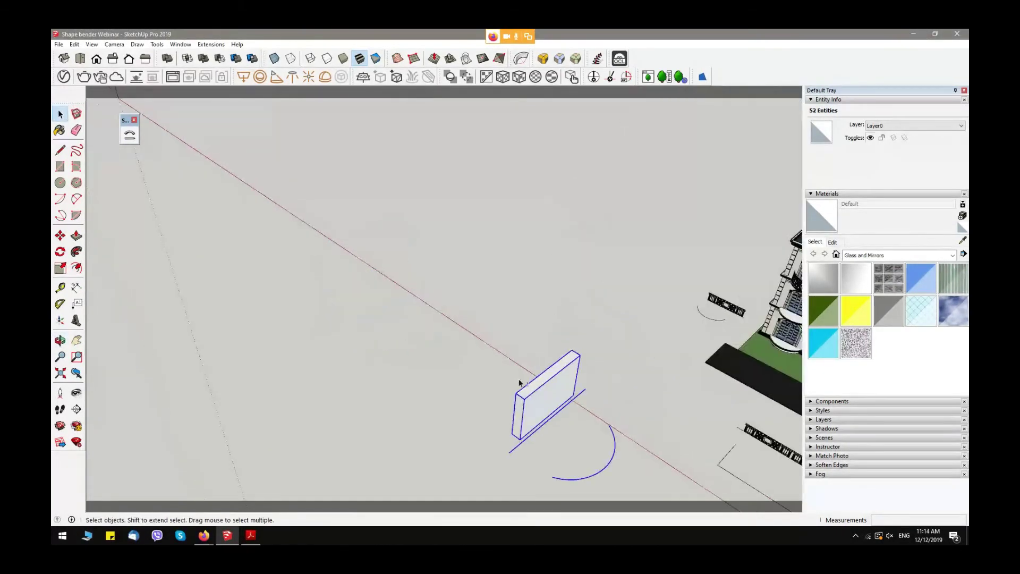
{"action": "middle_click_drag", "start_coordinate": [604, 445], "coordinate": [484, 319], "text": "shift"}
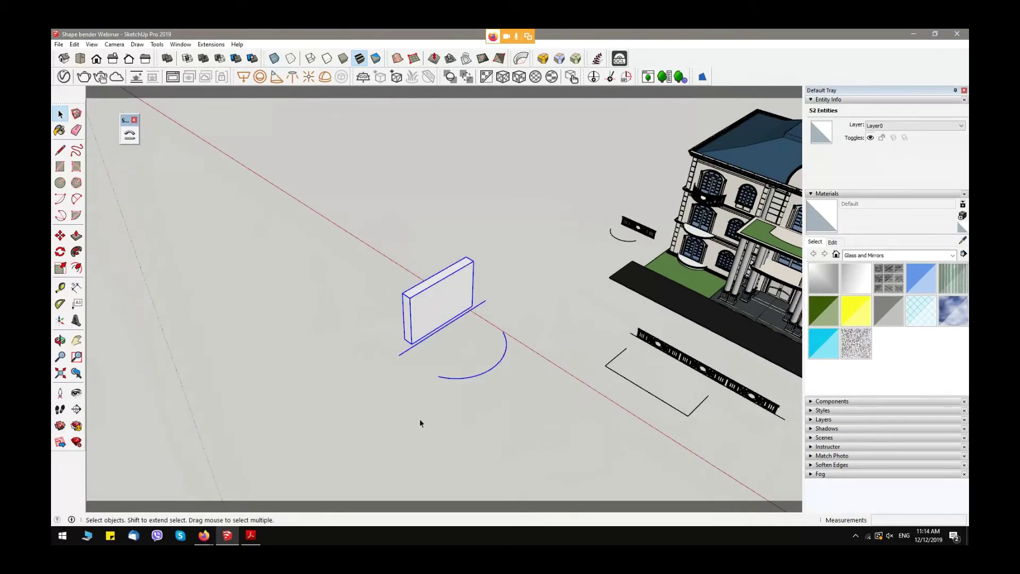
{"action": "left_click", "coordinate": [61, 251]}
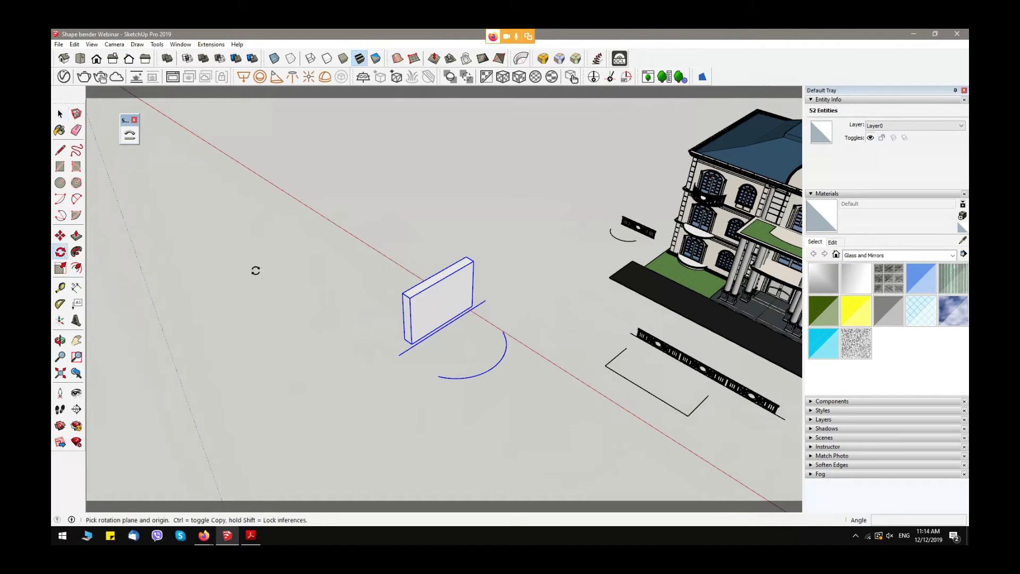
{"action": "left_click", "coordinate": [420, 389]}
{"action": "left_click", "coordinate": [395, 406]}
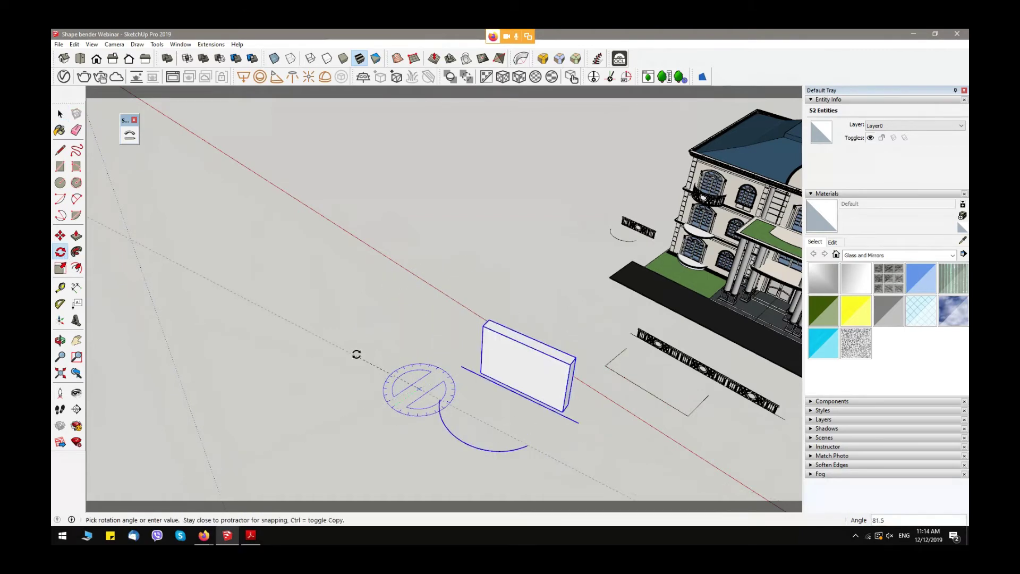
{"action": "left_click", "coordinate": [381, 353]}
{"action": "key", "text": "space"}
{"action": "scroll", "coordinate": [352, 368], "scroll_direction": "down", "scroll_amount": 2}
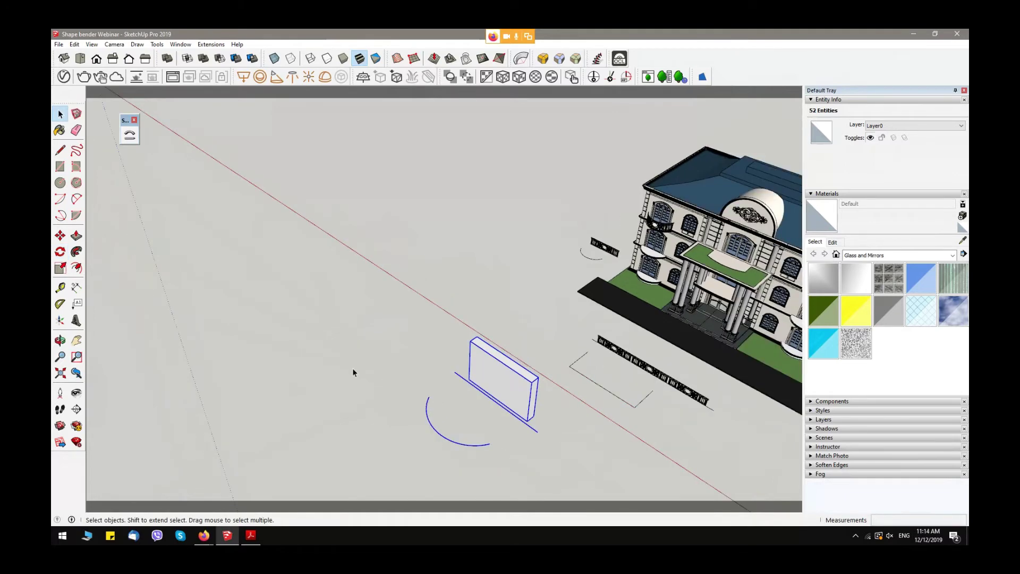
{"action": "middle_click_drag", "start_coordinate": [353, 368], "coordinate": [436, 429]}
{"action": "left_click", "coordinate": [435, 429]}
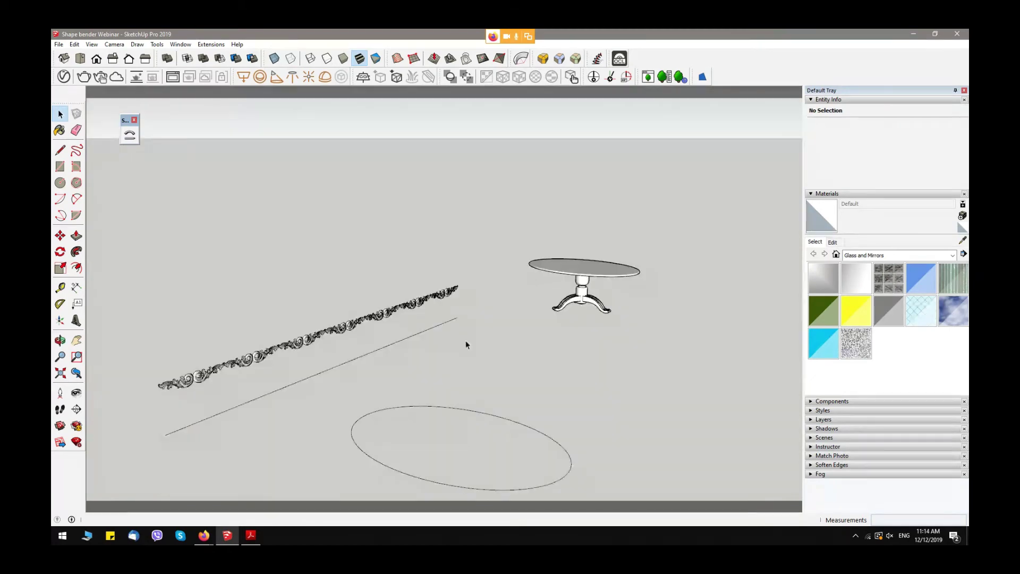
Examine the long scroll ornament component beside the table, together with its straight line and the ellipse.
{"action": "middle_click_drag", "start_coordinate": [539, 408], "coordinate": [366, 273]}
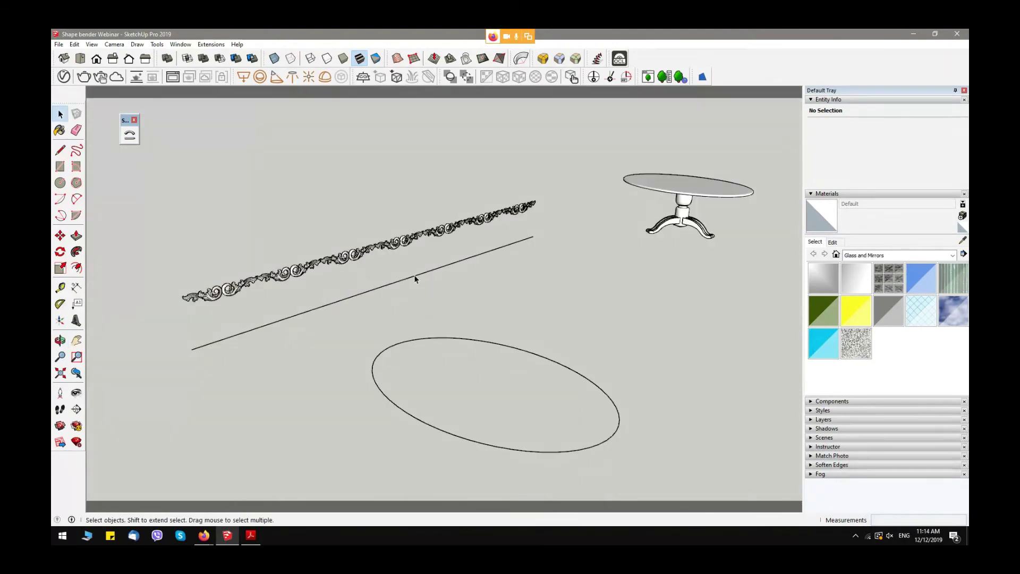
{"action": "left_click", "coordinate": [469, 319]}
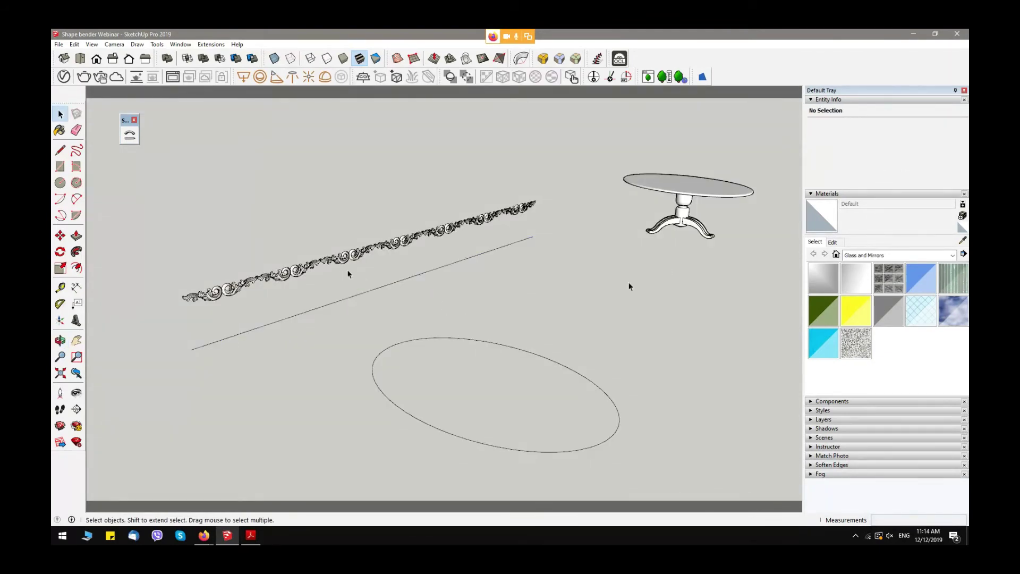
{"action": "middle_click_drag", "start_coordinate": [629, 285], "coordinate": [637, 295]}
{"action": "scroll", "coordinate": [359, 289], "scroll_direction": "up", "scroll_amount": 6}
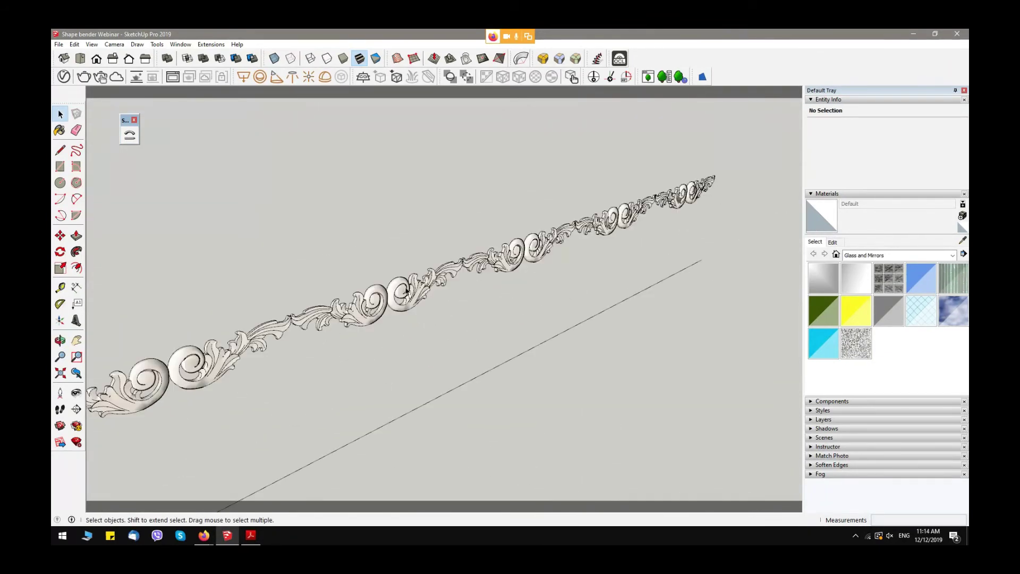
{"action": "left_click", "coordinate": [413, 294]}
{"action": "middle_click_drag", "start_coordinate": [412, 294], "coordinate": [216, 300]}
{"action": "middle_click_drag", "start_coordinate": [627, 346], "coordinate": [720, 446]}
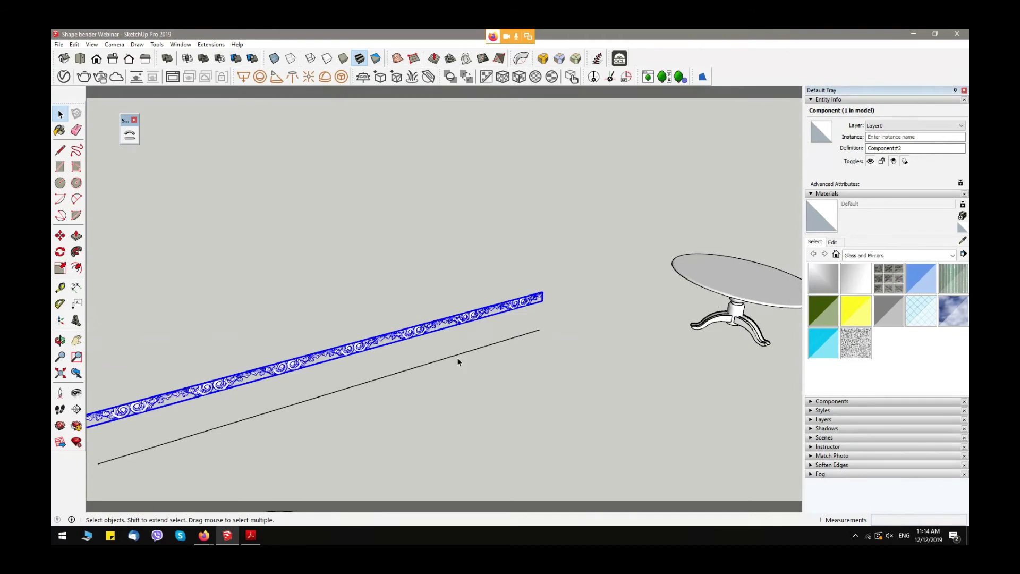
{"action": "scroll", "coordinate": [457, 361], "scroll_direction": "down", "scroll_amount": 3}
{"action": "middle_click_drag", "start_coordinate": [473, 394], "coordinate": [417, 279], "text": "shift"}
{"action": "scroll", "coordinate": [220, 254], "scroll_direction": "up", "scroll_amount": 3}
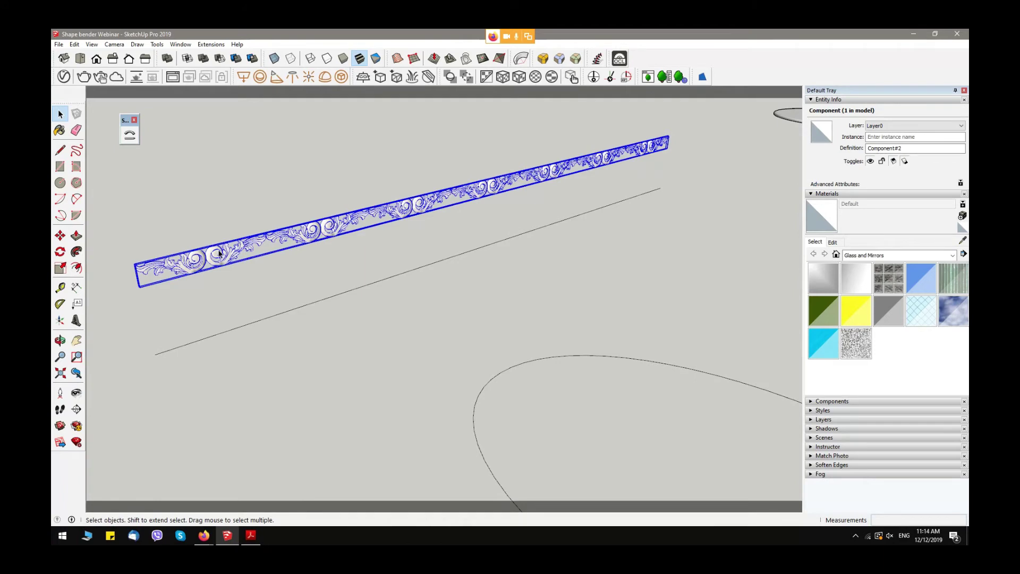
Check the length of the ornament's straight line and examine up close where the ends of the ellipse curve meet.
{"action": "left_click", "coordinate": [230, 330]}
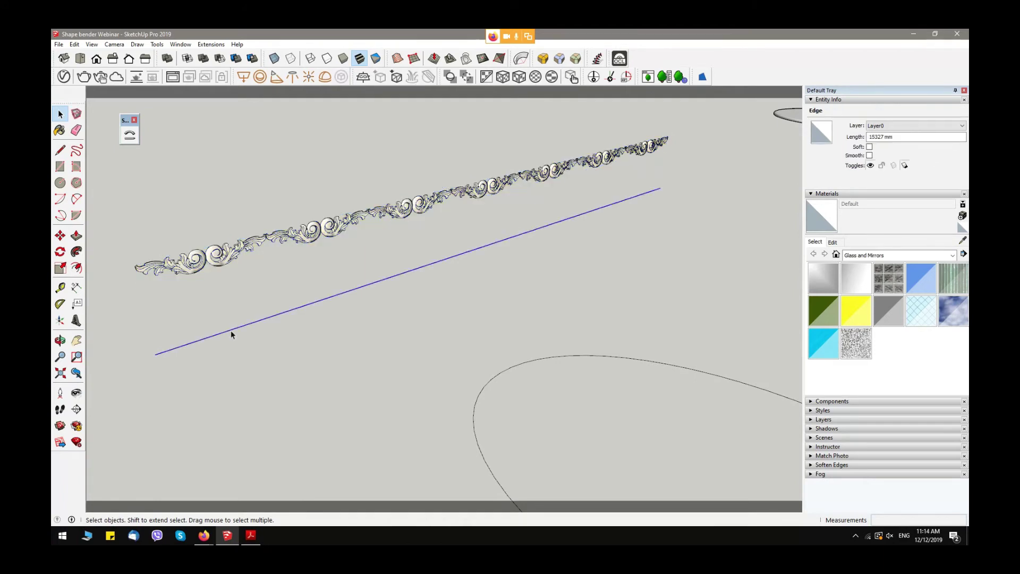
{"action": "scroll", "coordinate": [424, 319], "scroll_direction": "down", "scroll_amount": 2}
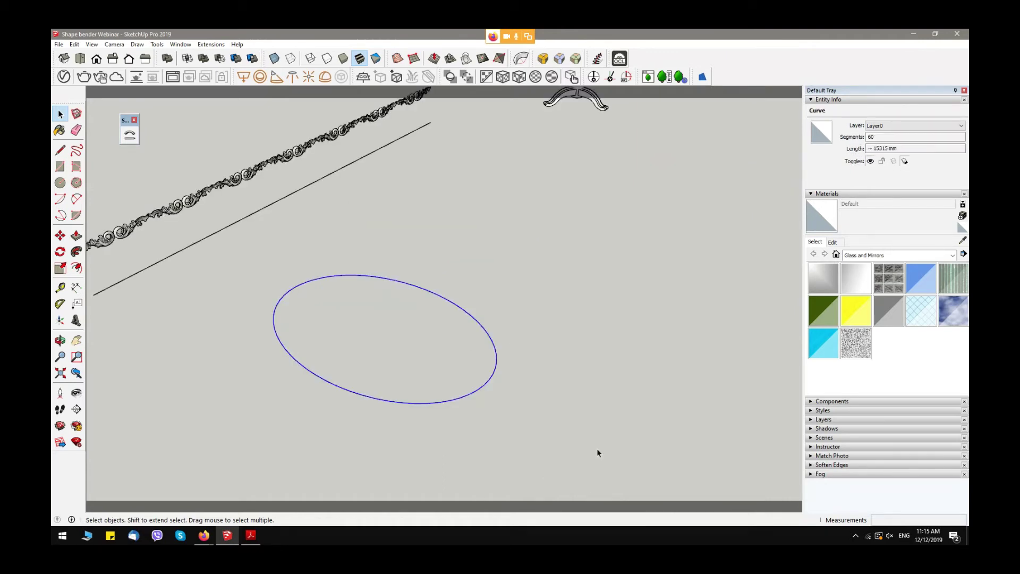
{"action": "scroll", "coordinate": [554, 392], "scroll_direction": "down", "scroll_amount": 2}
{"action": "middle_click_drag", "start_coordinate": [554, 391], "coordinate": [361, 381]}
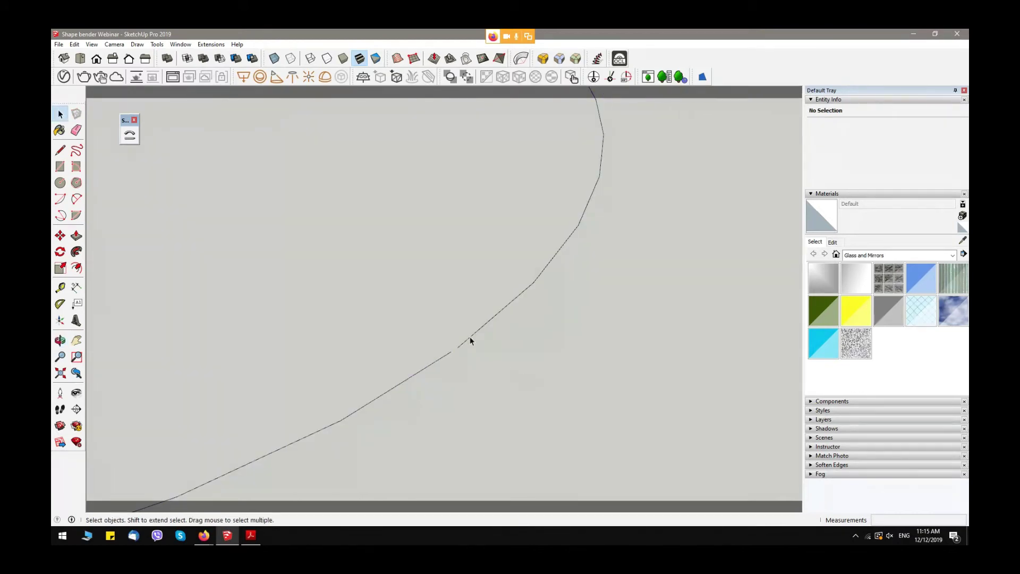
{"action": "left_click", "coordinate": [469, 337]}
{"action": "scroll", "coordinate": [446, 359], "scroll_direction": "up", "scroll_amount": 2}
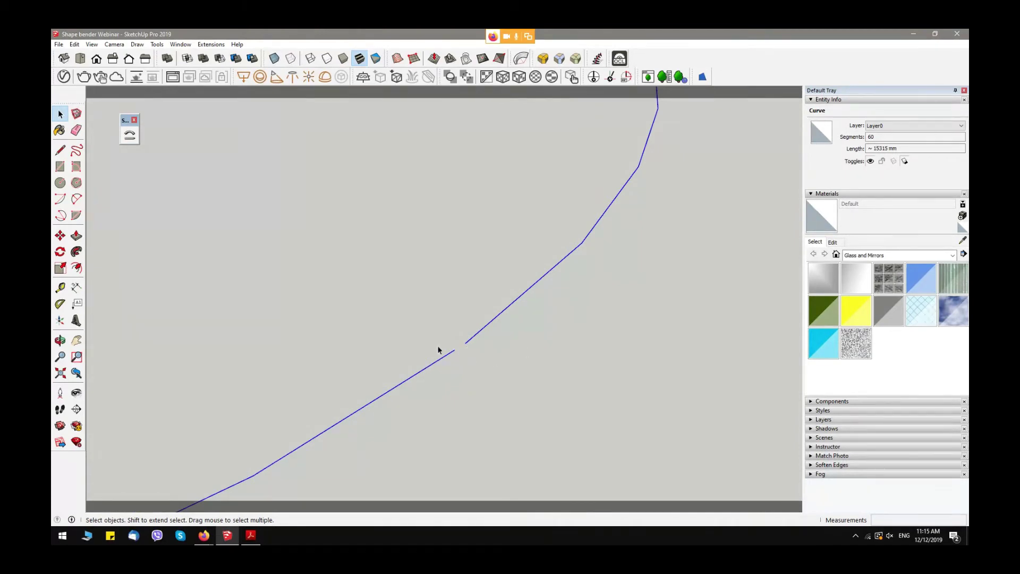
{"action": "scroll", "coordinate": [483, 346], "scroll_direction": "down", "scroll_amount": 5}
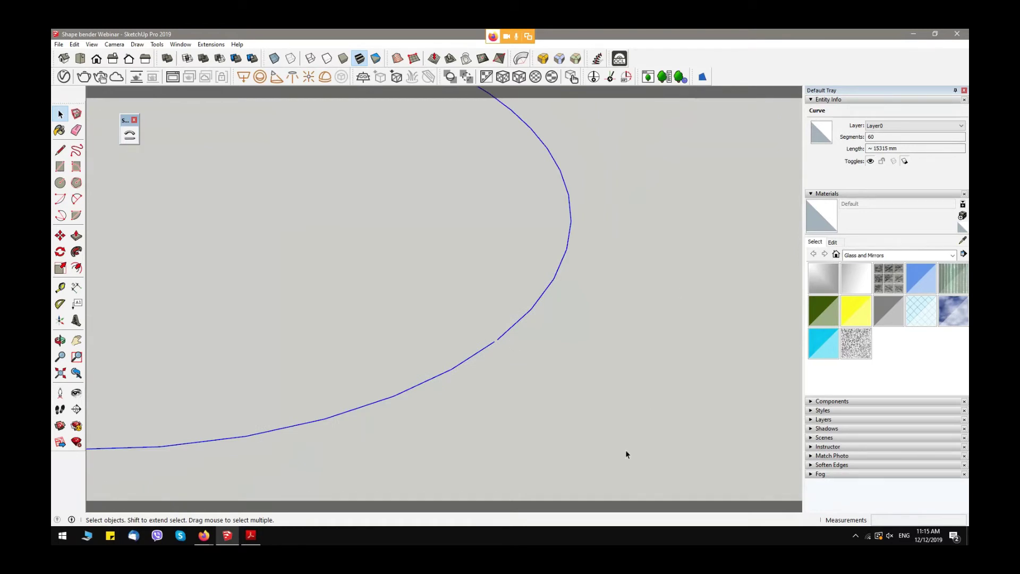
{"action": "scroll", "coordinate": [690, 308], "scroll_direction": "down", "scroll_amount": 3}
Preview the scroll ornament bent with Shape Bender, using its straight line as reference and the open ellipse as the target curve.
{"action": "middle_click_drag", "start_coordinate": [709, 317], "coordinate": [336, 253]}
{"action": "left_click", "coordinate": [336, 252]}
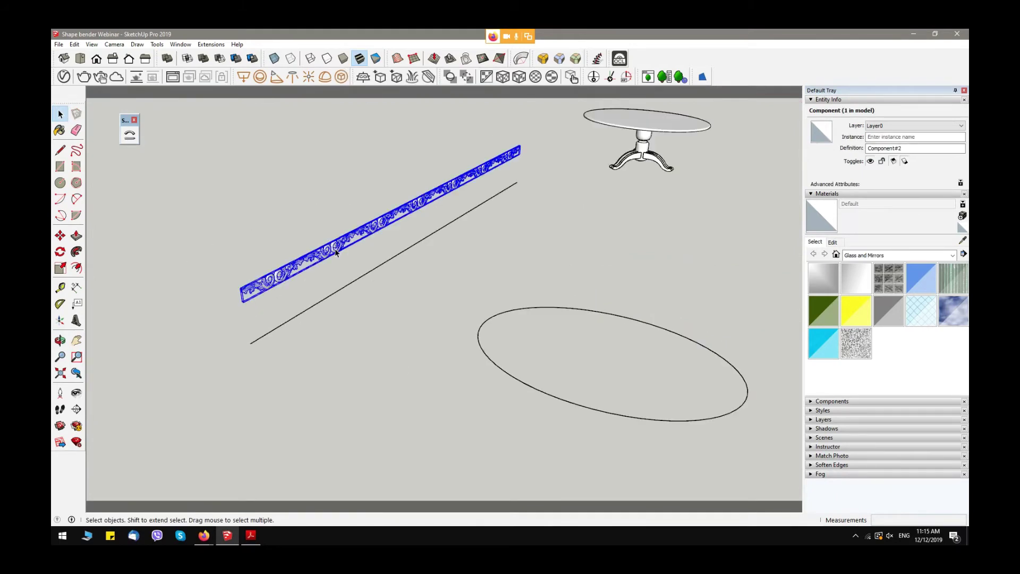
{"action": "middle_click_drag", "start_coordinate": [327, 248], "coordinate": [638, 250]}
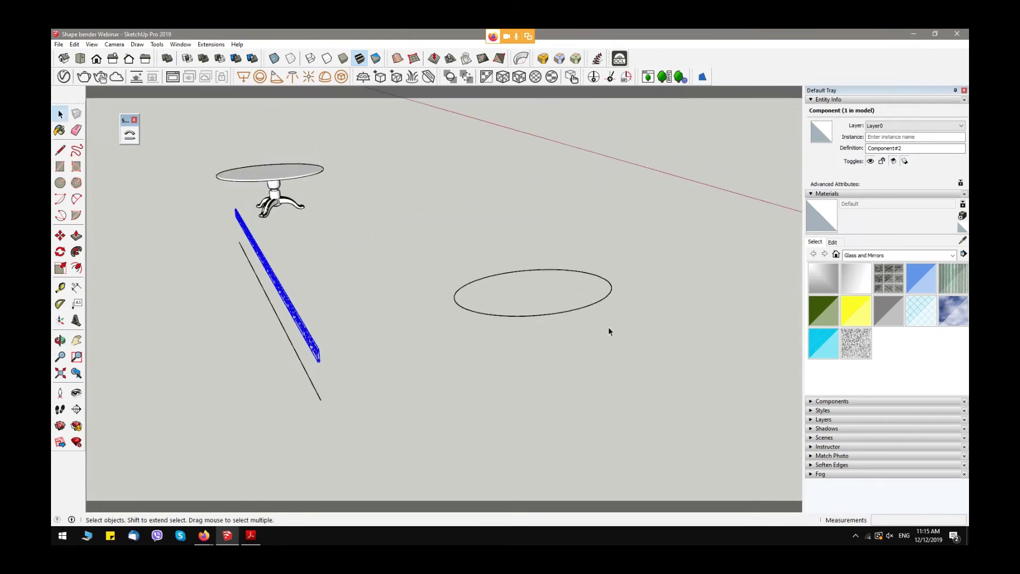
{"action": "middle_click_drag", "start_coordinate": [608, 327], "coordinate": [231, 260]}
{"action": "scroll", "coordinate": [223, 239], "scroll_direction": "up", "scroll_amount": 2}
{"action": "scroll", "coordinate": [349, 258], "scroll_direction": "up", "scroll_amount": 2}
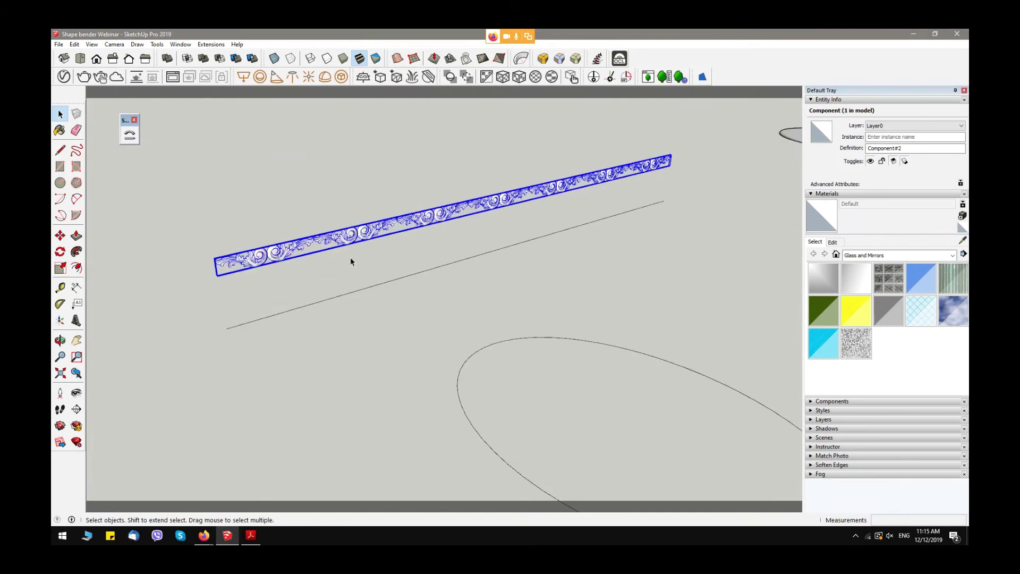
{"action": "left_click", "coordinate": [130, 135]}
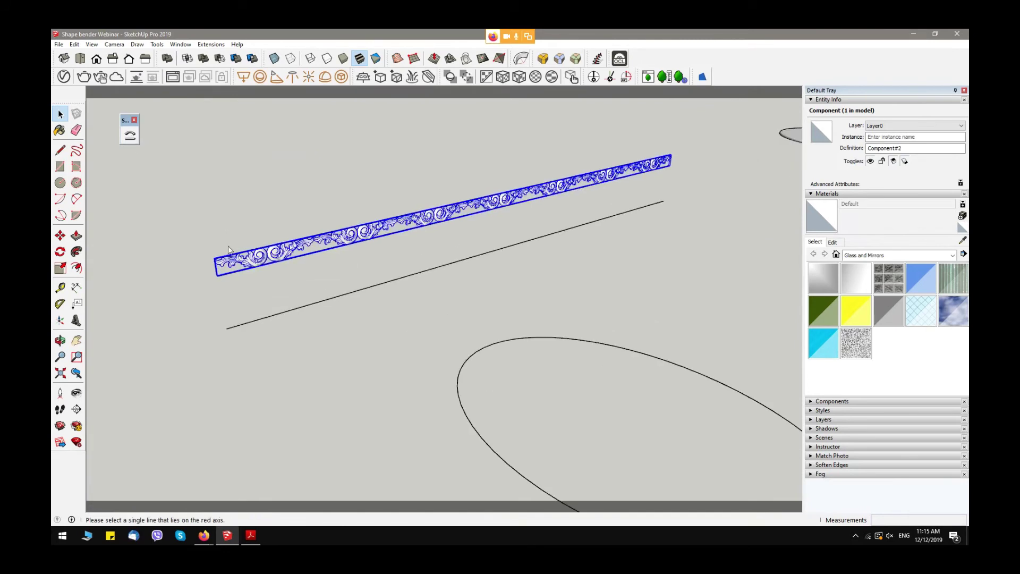
{"action": "left_click", "coordinate": [306, 306]}
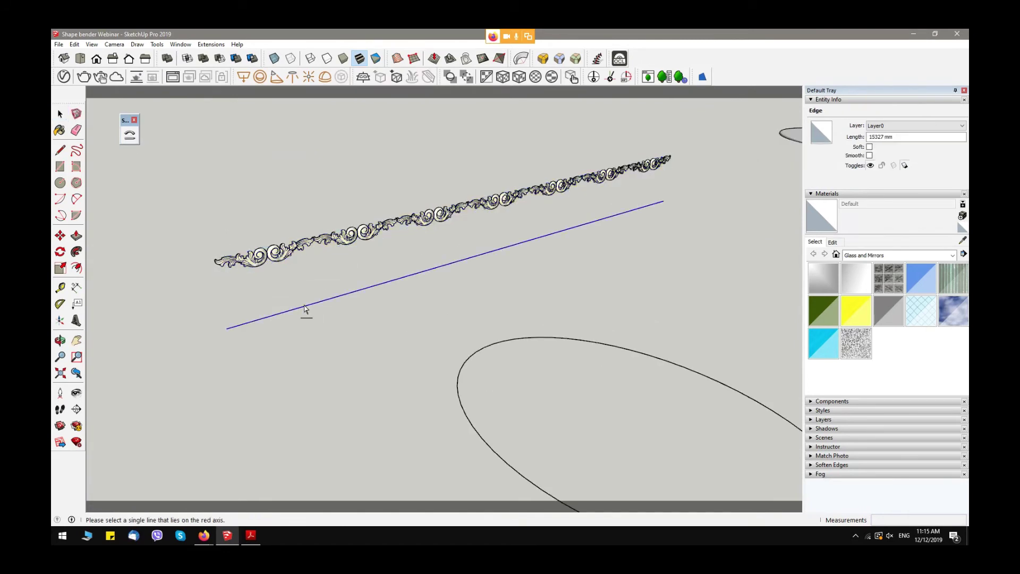
{"action": "left_click", "coordinate": [306, 309]}
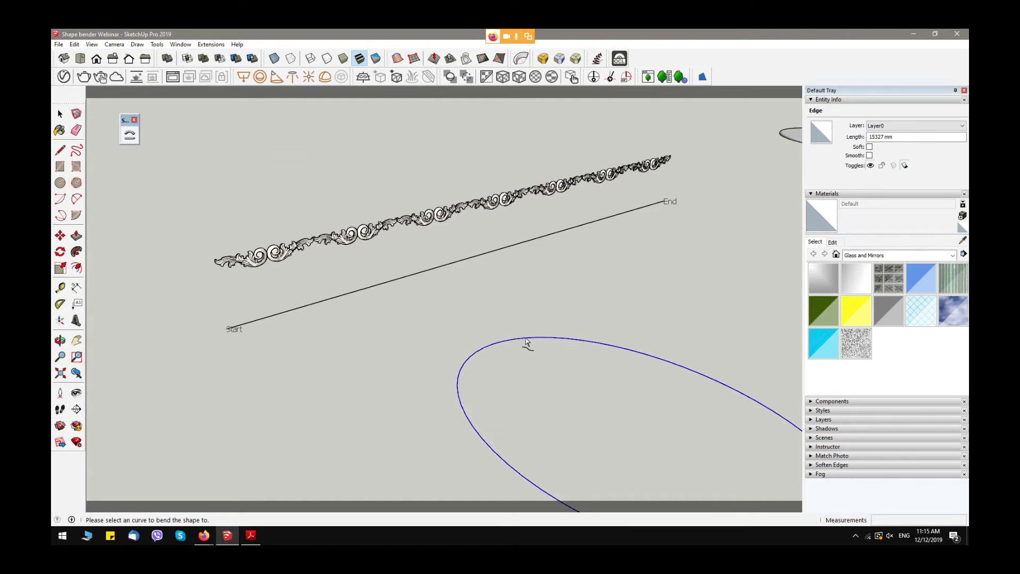
{"action": "scroll", "coordinate": [523, 345], "scroll_direction": "down", "scroll_amount": 3}
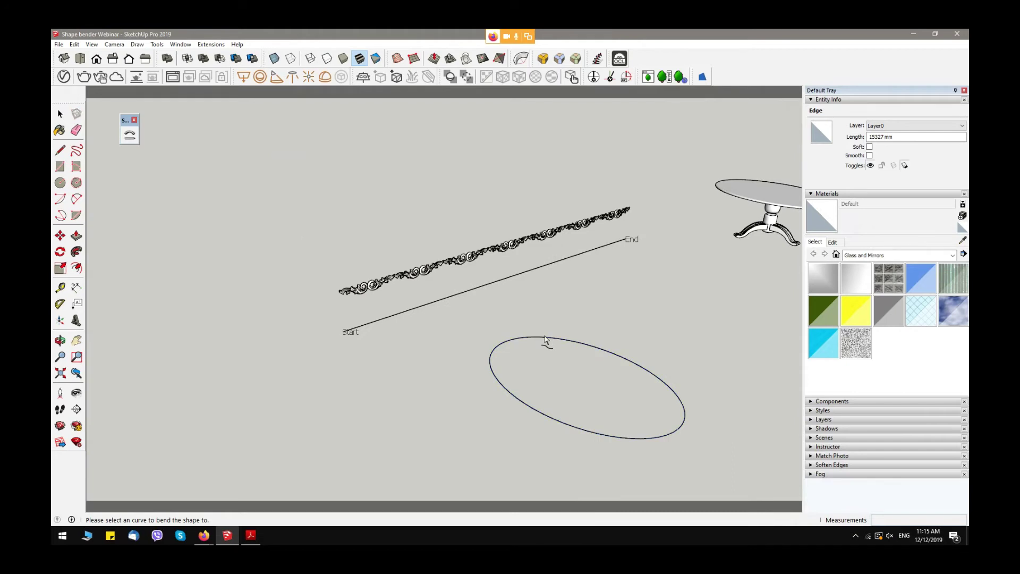
{"action": "left_click", "coordinate": [546, 342]}
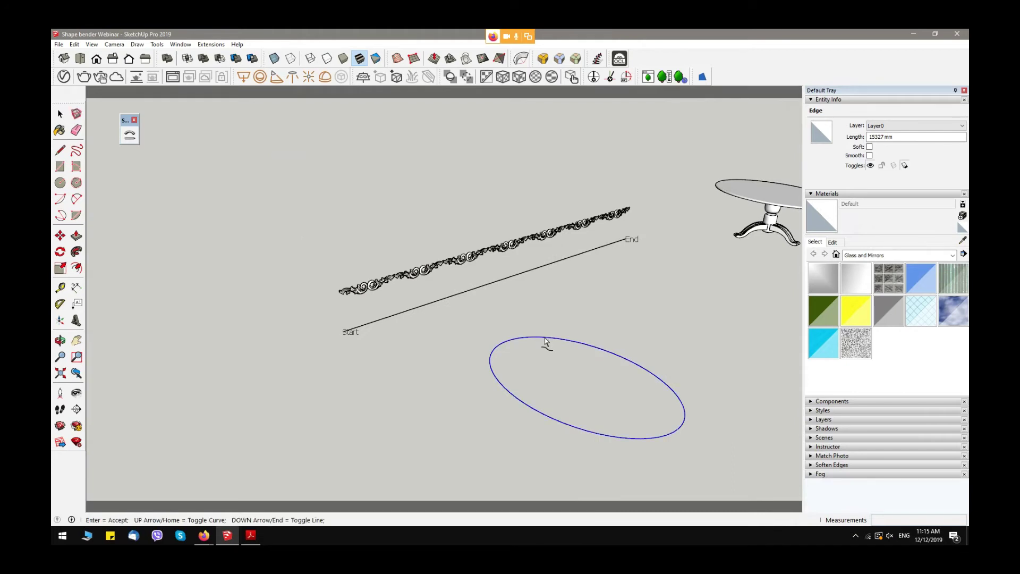
{"action": "key", "text": "Return"}
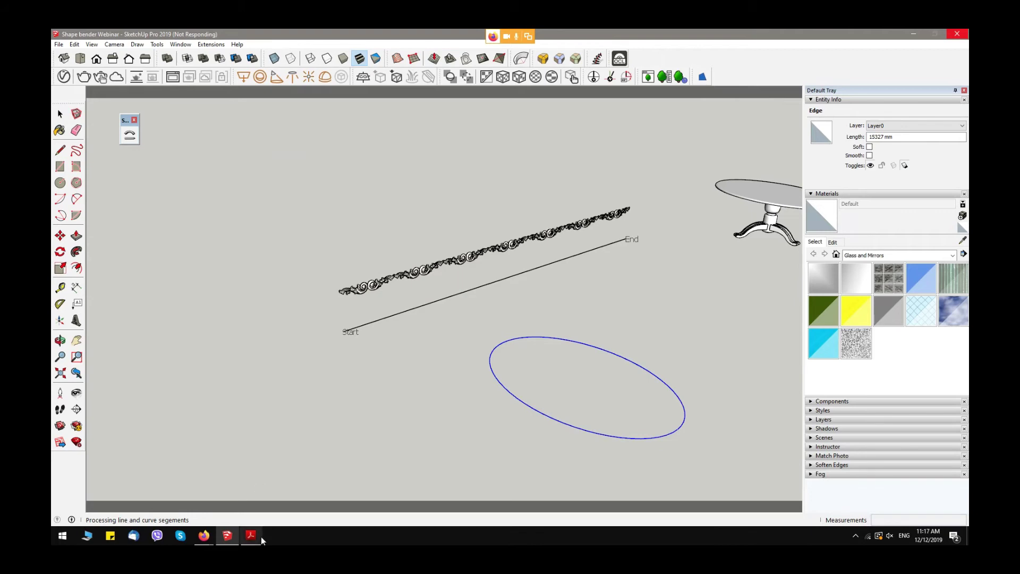
Inspect the green preview of the ornament around the ellipse from several sides and accept the bend.
{"action": "mouse_move", "coordinate": [256, 539]}
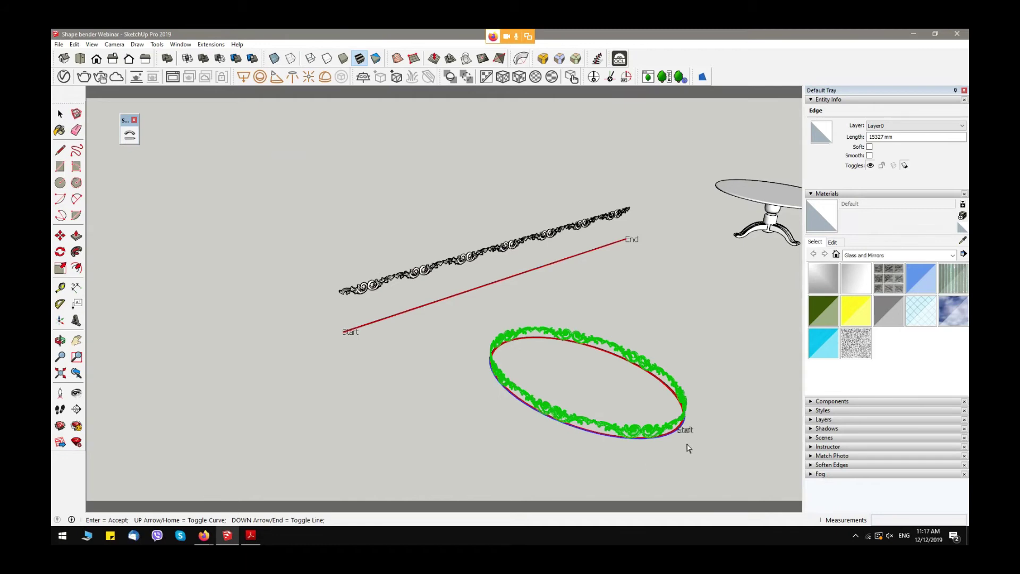
{"action": "scroll", "coordinate": [683, 433], "scroll_direction": "up", "scroll_amount": 1}
{"action": "scroll", "coordinate": [638, 414], "scroll_direction": "up", "scroll_amount": 2}
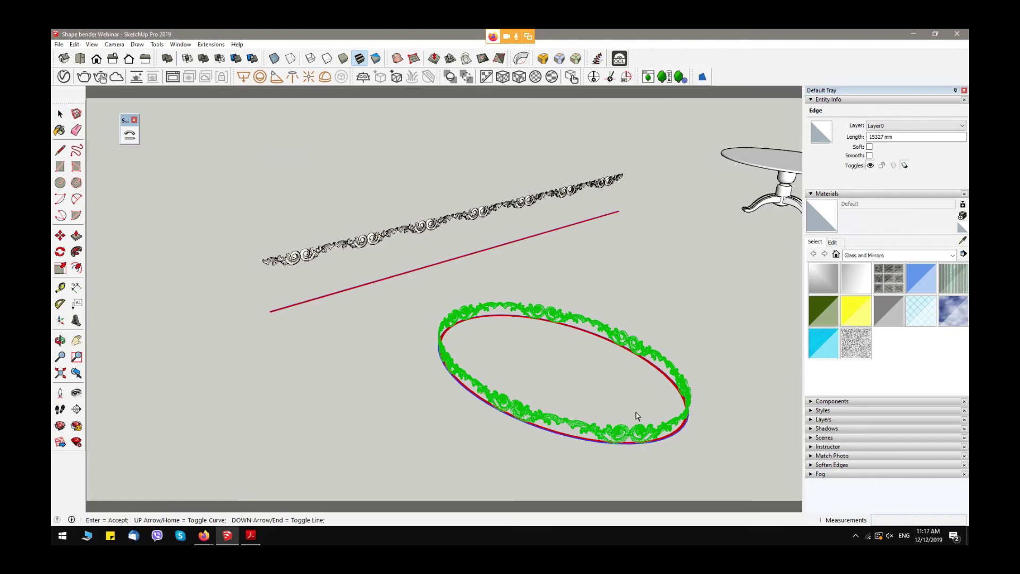
{"action": "middle_click_drag", "start_coordinate": [637, 416], "coordinate": [278, 346]}
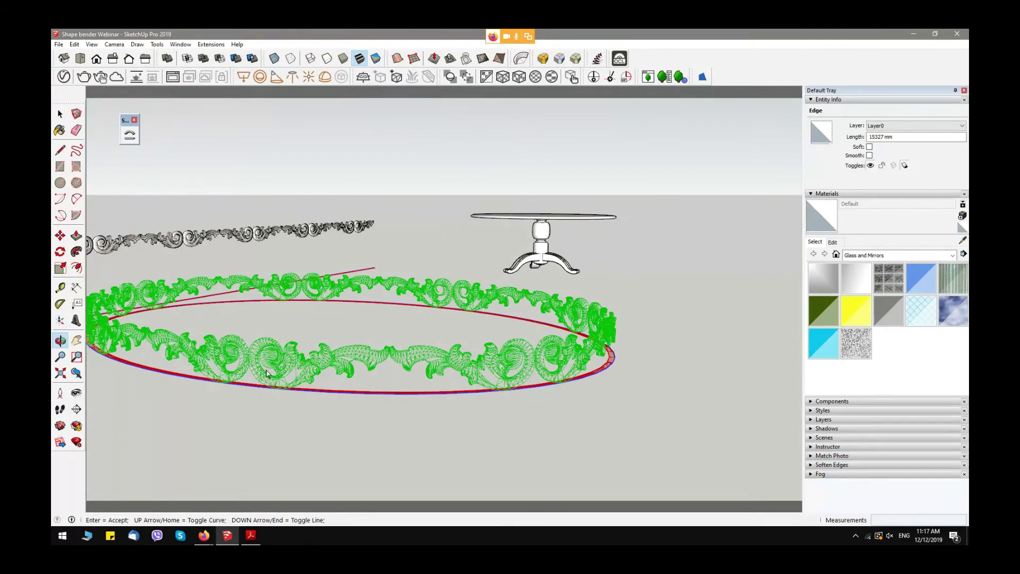
{"action": "middle_click_drag", "start_coordinate": [450, 384], "coordinate": [683, 282]}
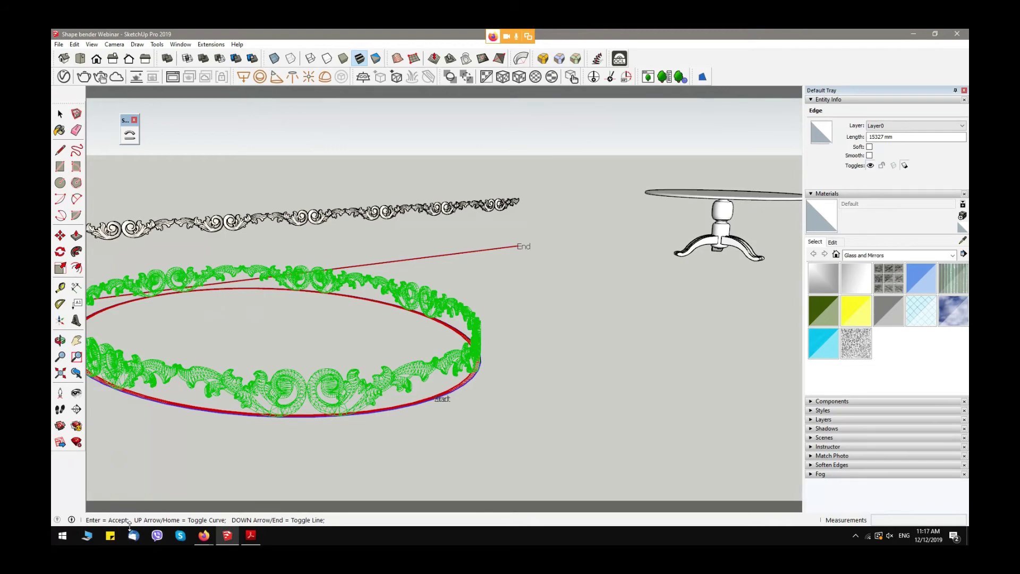
{"action": "key", "text": "Return"}
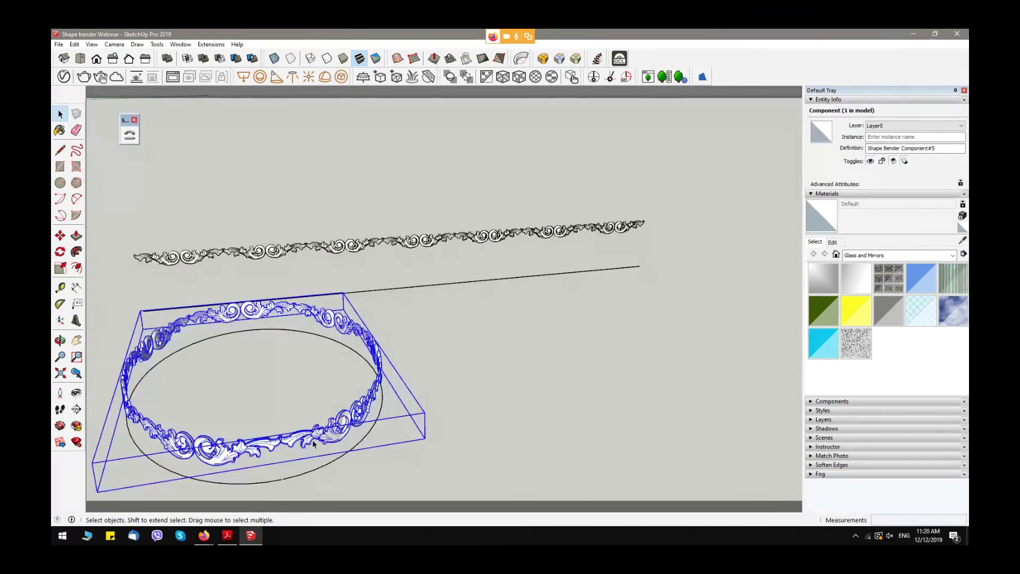
Move the bent oval ornament from the ellipse over to the table, about 19659 mm away.
{"action": "key", "text": "m"}
{"action": "left_click", "coordinate": [287, 440]}
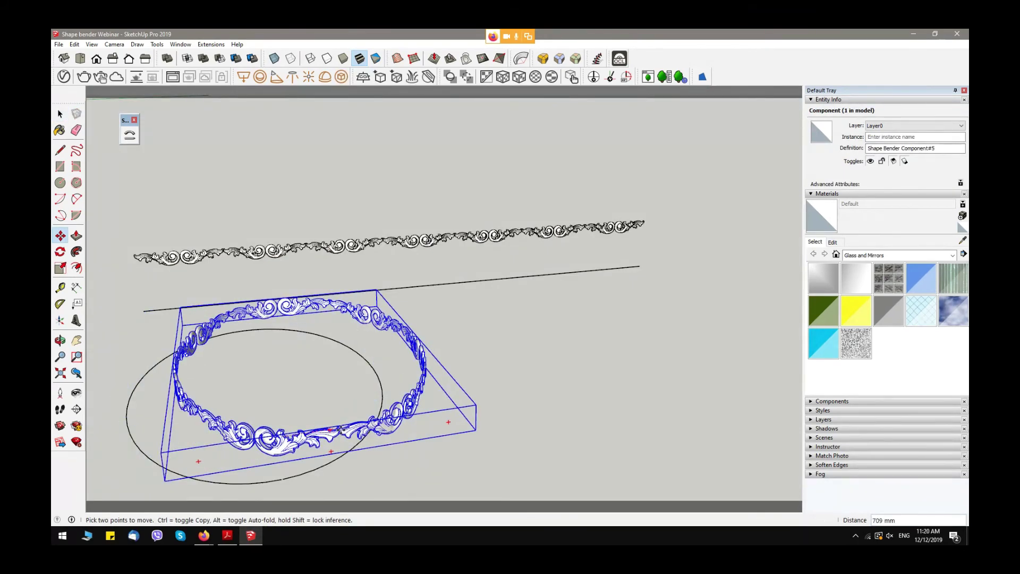
{"action": "left_click", "coordinate": [667, 326]}
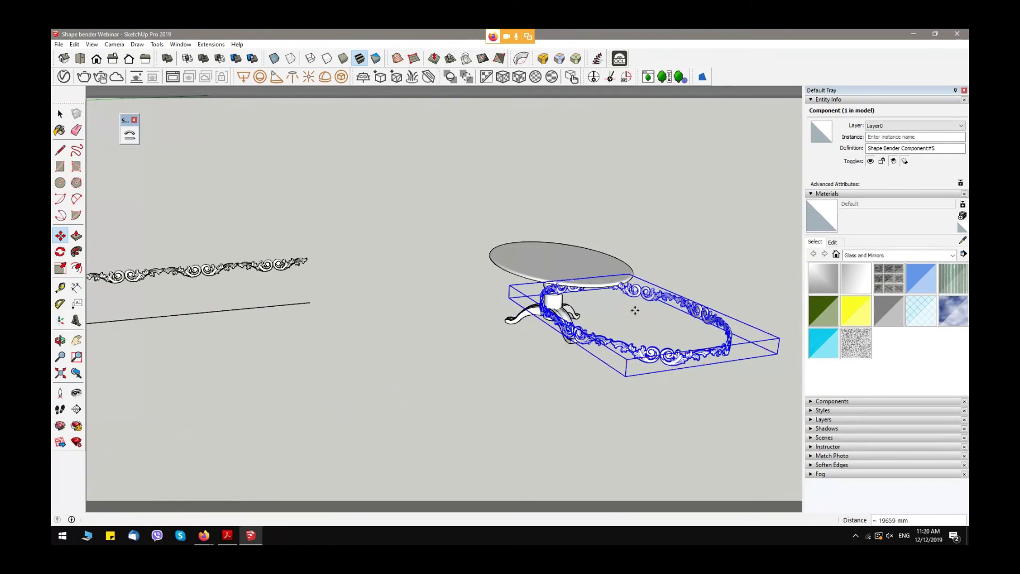
Show the table and bent ornament from the top in parallel projection with X-ray faces.
{"action": "middle_click_drag", "start_coordinate": [346, 271], "coordinate": [318, 326]}
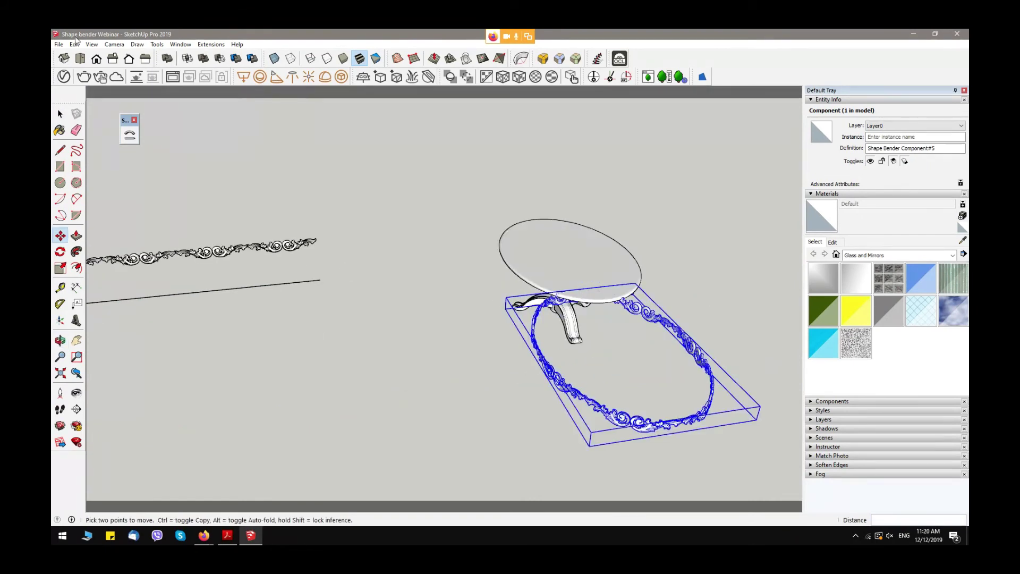
{"action": "left_click", "coordinate": [81, 59]}
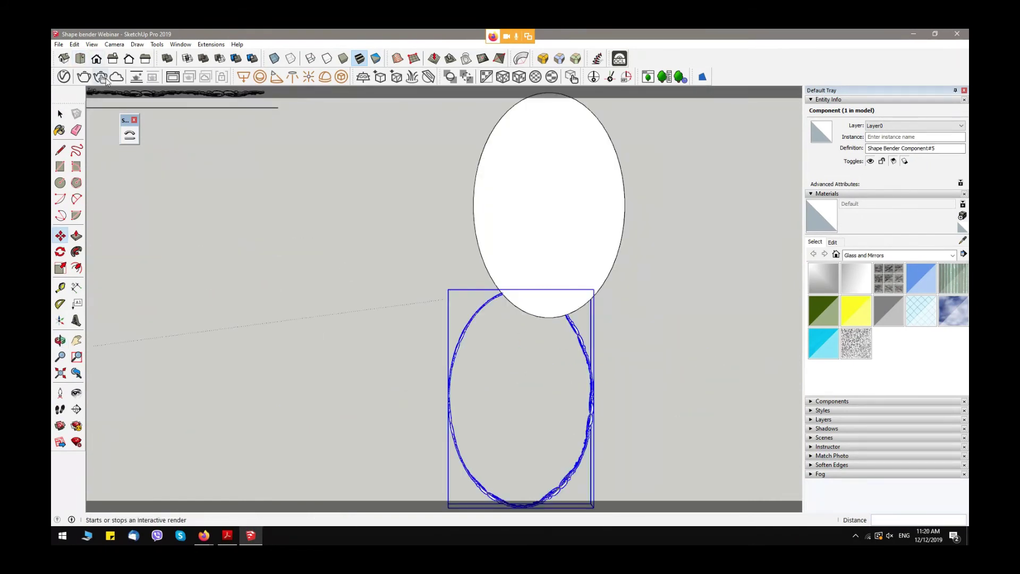
{"action": "left_click", "coordinate": [114, 44]}
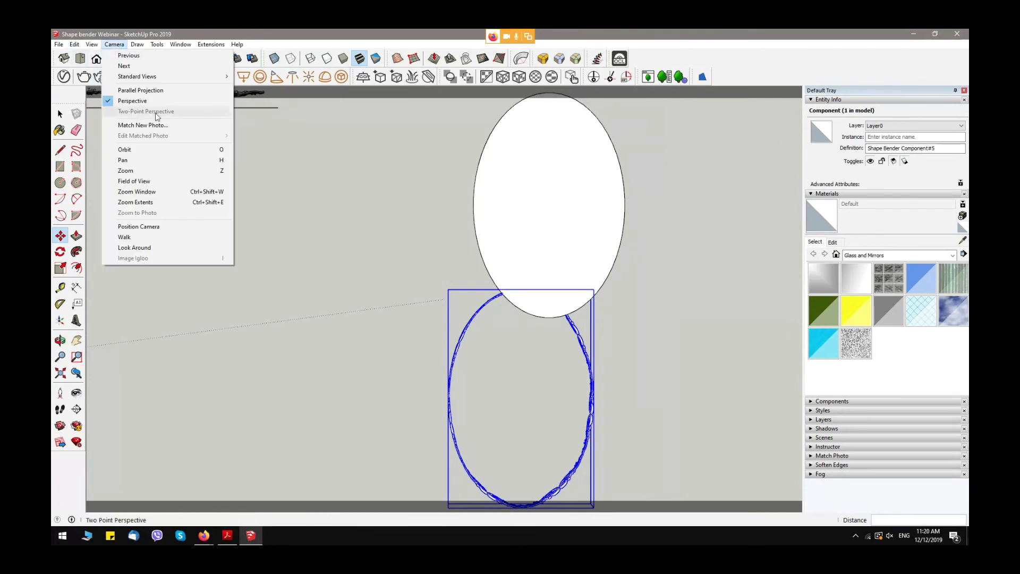
{"action": "left_click", "coordinate": [154, 93]}
{"action": "scroll", "coordinate": [455, 320], "scroll_direction": "up", "scroll_amount": 3}
{"action": "scroll", "coordinate": [554, 344], "scroll_direction": "up", "scroll_amount": 4}
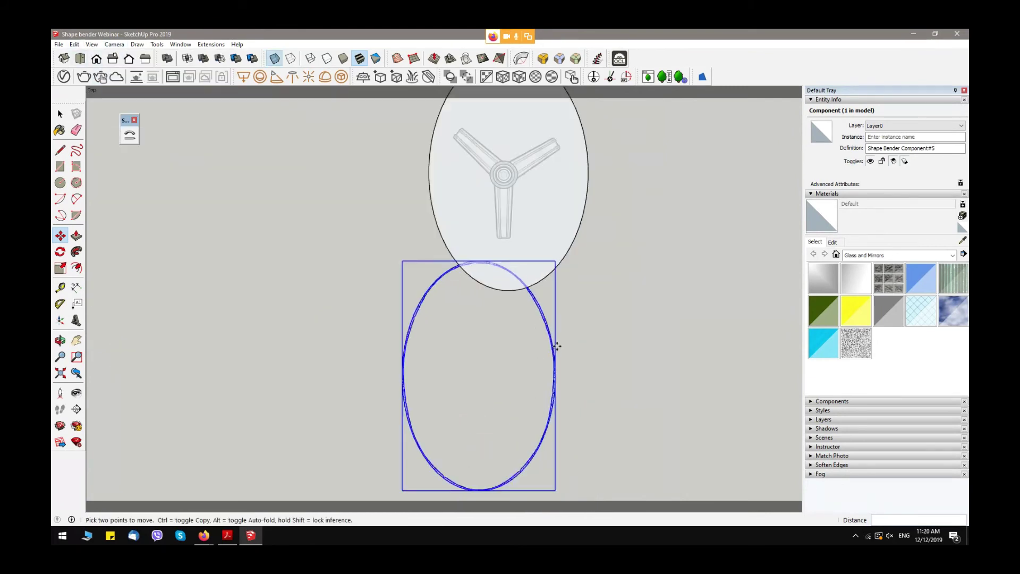
{"action": "mouse_move", "coordinate": [600, 308]}
{"action": "middle_mouse_down"}
{"action": "mouse_move", "coordinate": [608, 299]}
{"action": "mouse_move", "coordinate": [604, 316]}
{"action": "middle_mouse_up"}
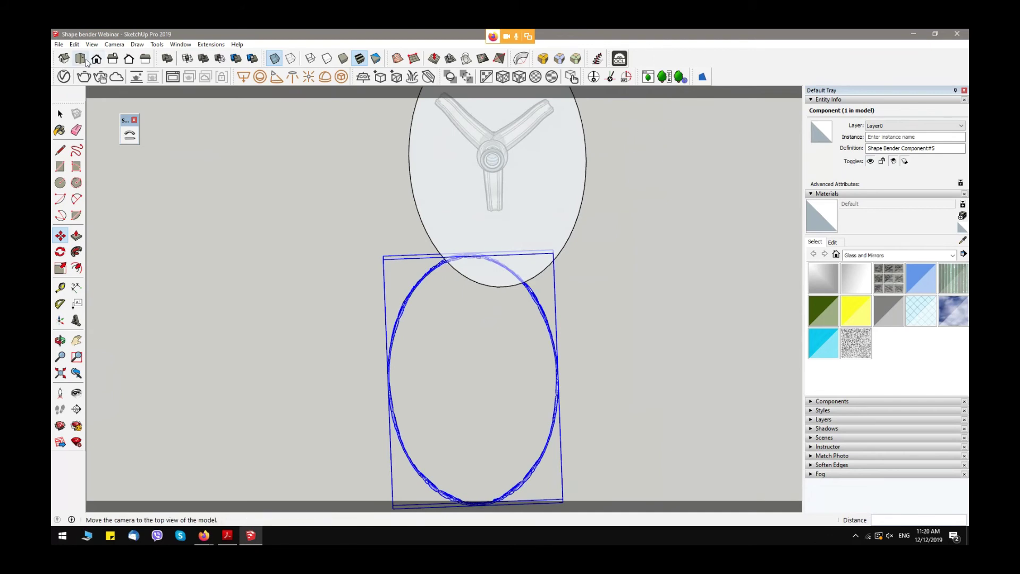
{"action": "left_click", "coordinate": [80, 59]}
Move the bent ornament in plan until it is centred within the outline of the oval tabletop.
{"action": "left_click", "coordinate": [442, 299]}
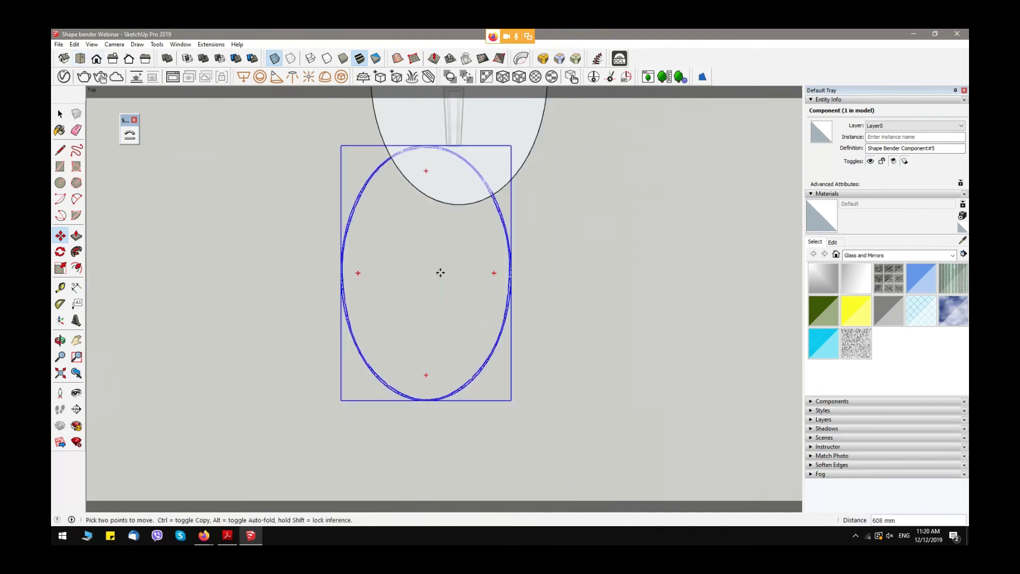
{"action": "middle_click_drag", "start_coordinate": [446, 249], "coordinate": [408, 443], "text": "shift"}
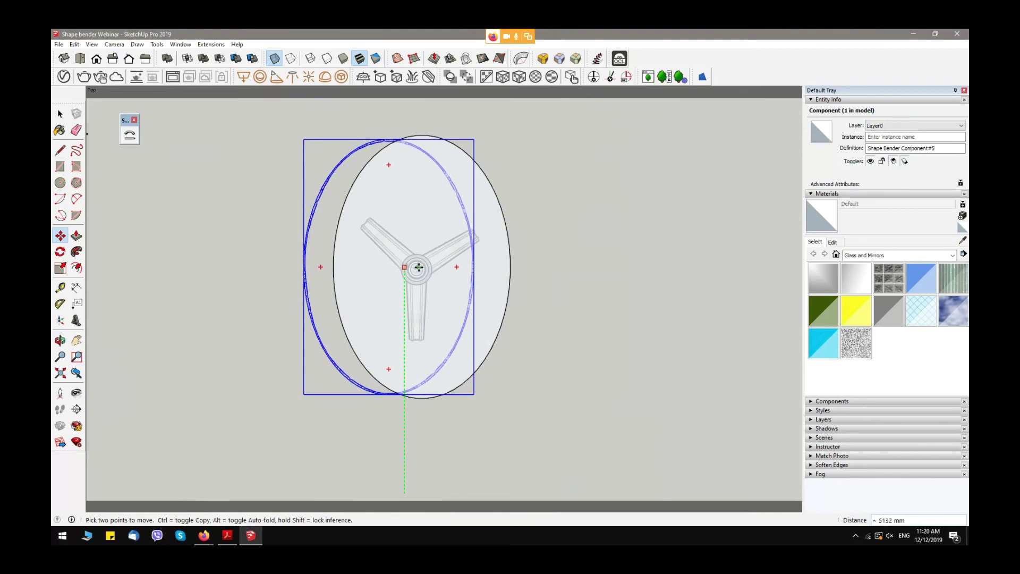
{"action": "left_click", "coordinate": [409, 268]}
{"action": "left_click", "coordinate": [396, 264]}
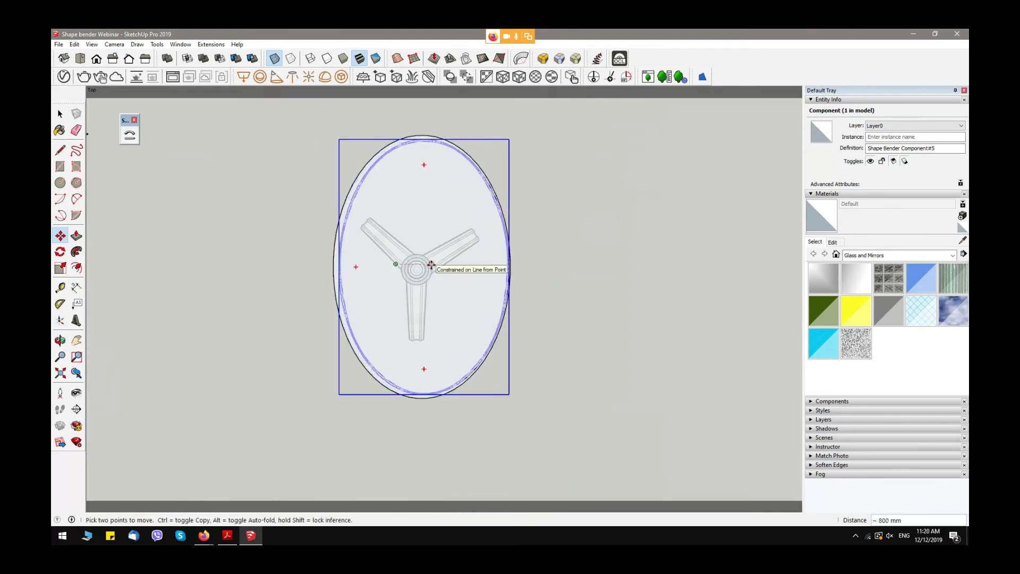
{"action": "left_click", "coordinate": [431, 264]}
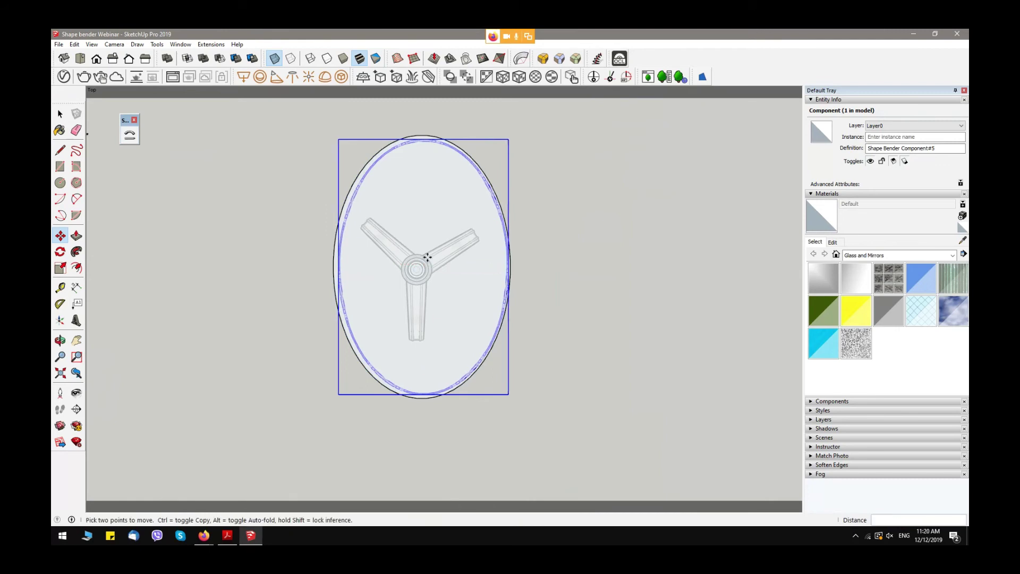
In the front view, align the ornament's upper edge vertically with the underside of the tabletop and deselect it.
{"action": "scroll", "coordinate": [424, 262], "scroll_direction": "up", "scroll_amount": 3}
{"action": "middle_click_drag", "start_coordinate": [420, 256], "coordinate": [668, 316]}
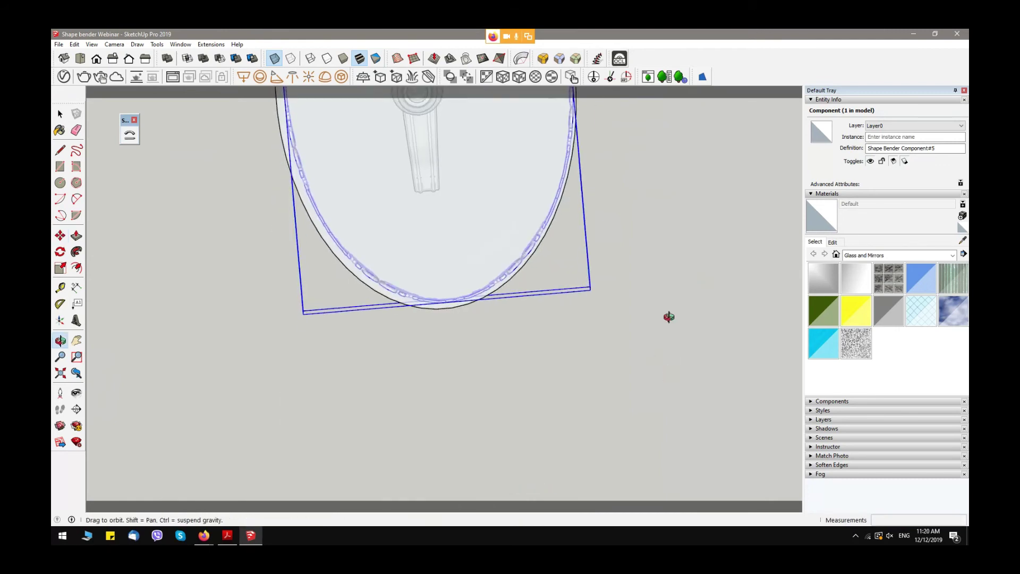
{"action": "middle_click_drag", "start_coordinate": [642, 238], "coordinate": [600, 383]}
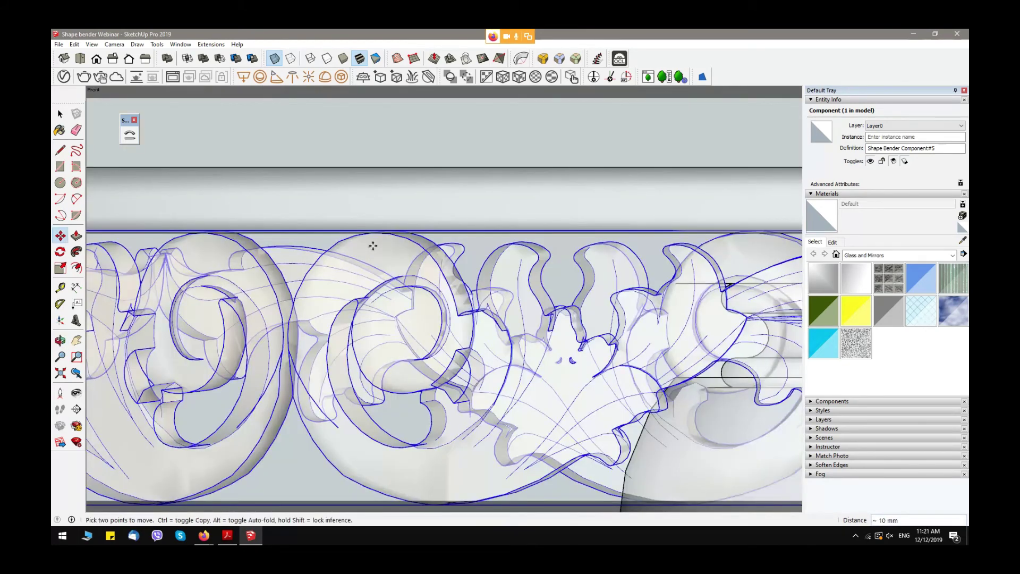
{"action": "key", "text": "space"}
{"action": "scroll", "coordinate": [367, 261], "scroll_direction": "down", "scroll_amount": 8}
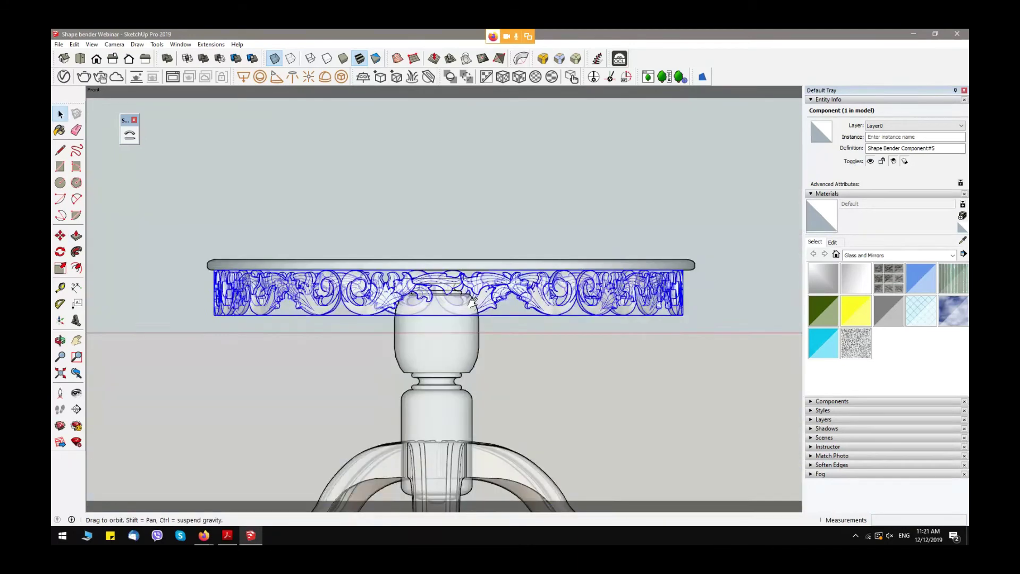
{"action": "middle_click_drag", "start_coordinate": [353, 278], "coordinate": [351, 191], "text": "shift"}
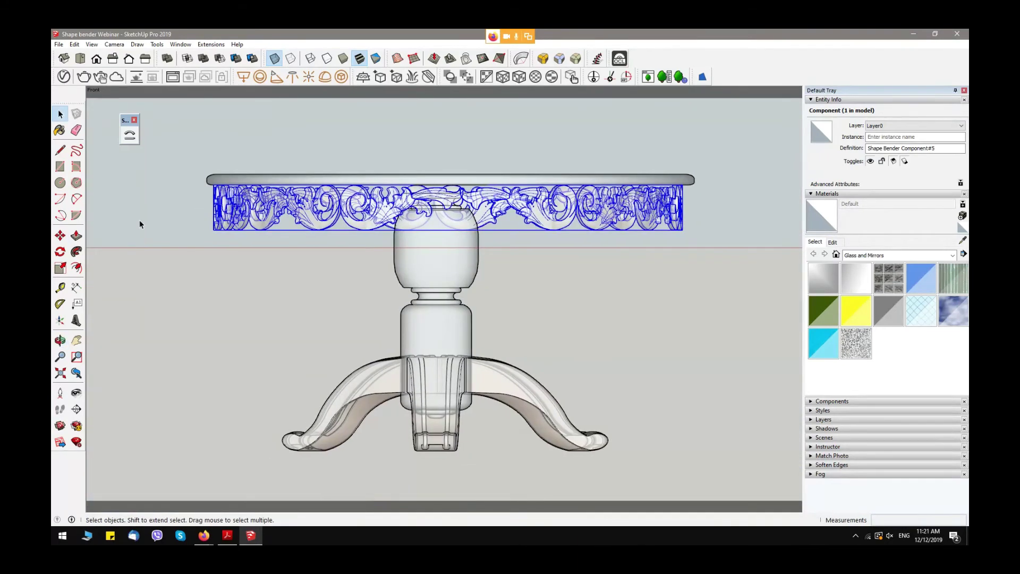
{"action": "left_click", "coordinate": [232, 143]}
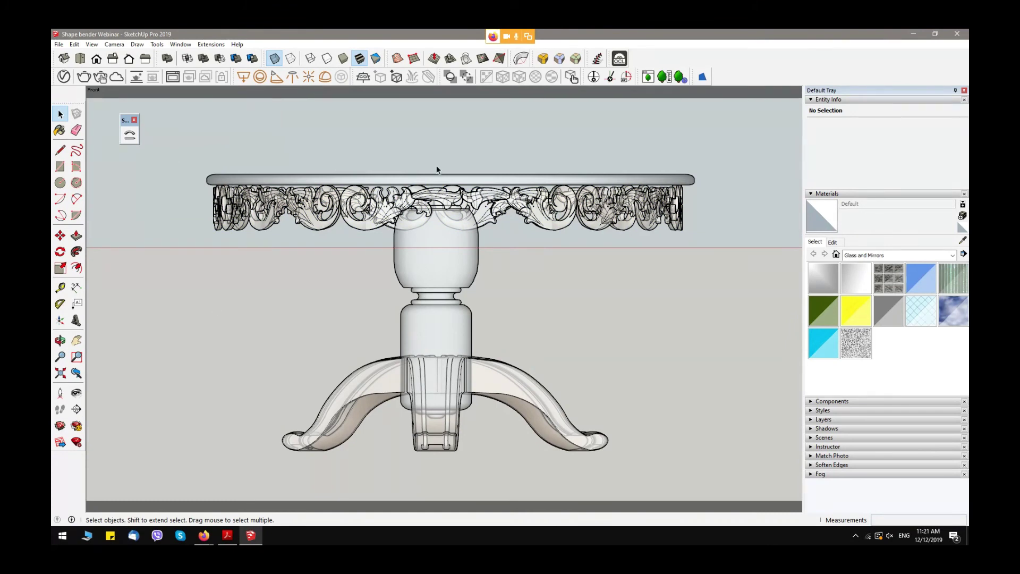
Turn off the X-ray faces and switch the camera back to perspective.
{"action": "left_click", "coordinate": [273, 58]}
{"action": "middle_click_drag", "start_coordinate": [521, 361], "coordinate": [631, 339]}
{"action": "middle_click_drag", "start_coordinate": [367, 328], "coordinate": [632, 367]}
{"action": "scroll", "coordinate": [633, 367], "scroll_direction": "up", "scroll_amount": 3}
{"action": "scroll", "coordinate": [441, 308], "scroll_direction": "down", "scroll_amount": 5}
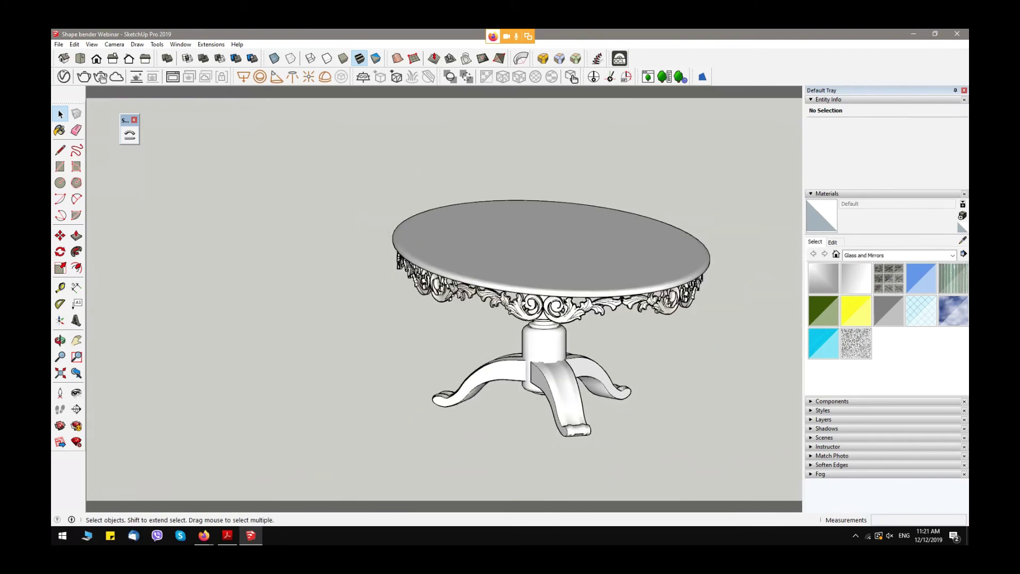
{"action": "mouse_move", "coordinate": [500, 335]}
{"action": "middle_mouse_down"}
{"action": "mouse_move", "coordinate": [445, 296]}
{"action": "mouse_move", "coordinate": [496, 311]}
{"action": "mouse_move", "coordinate": [353, 319]}
{"action": "middle_mouse_up"}
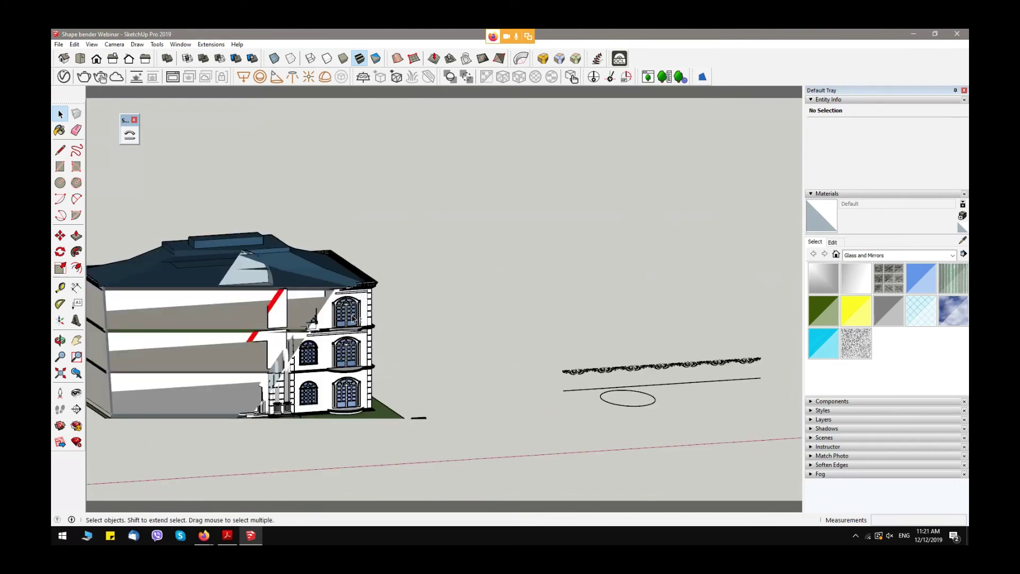
{"action": "left_click", "coordinate": [114, 44]}
{"action": "left_click", "coordinate": [139, 102]}
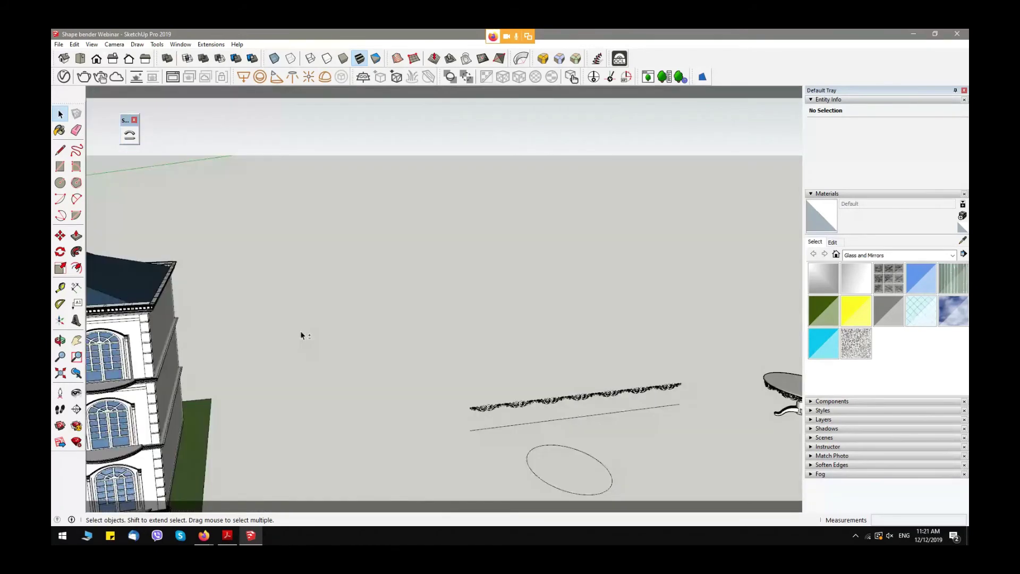
Examine the original straight ornament and the table fitted with the bent ornament up close.
{"action": "scroll", "coordinate": [301, 331], "scroll_direction": "up", "scroll_amount": 5}
{"action": "middle_click_drag", "start_coordinate": [541, 398], "coordinate": [309, 422]}
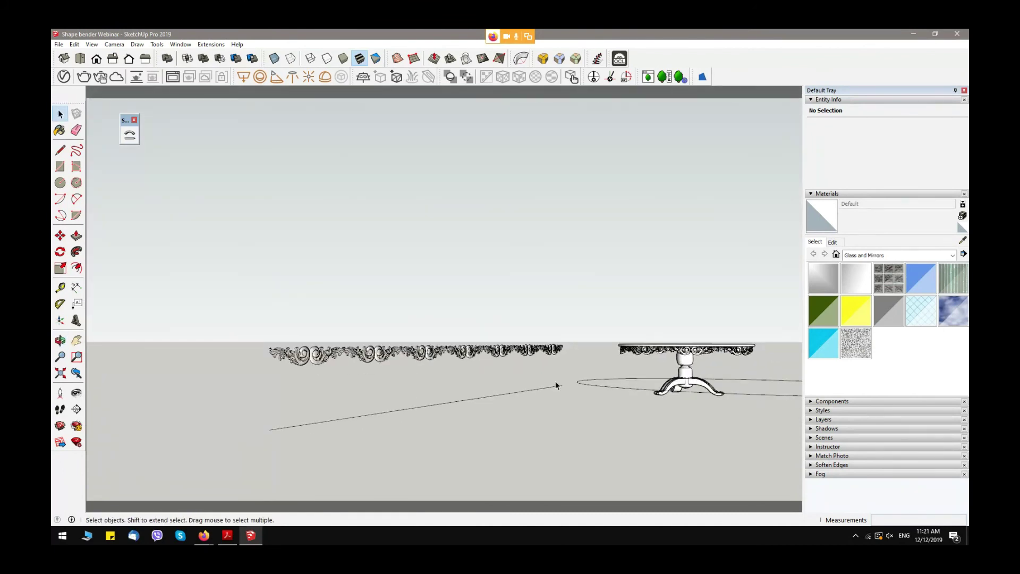
{"action": "left_click", "coordinate": [638, 393]}
{"action": "middle_click_drag", "start_coordinate": [637, 393], "coordinate": [482, 386]}
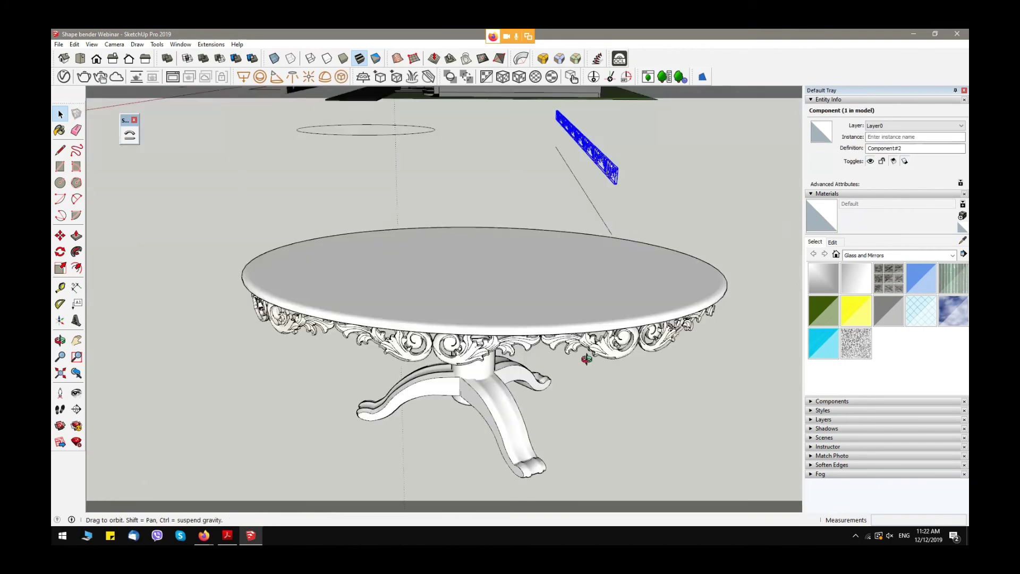
Draw a long, narrow rectangle on the ground in the free space beside the table and pull it up about 4330 mm into a slab.
{"action": "middle_click_drag", "start_coordinate": [588, 357], "coordinate": [632, 354]}
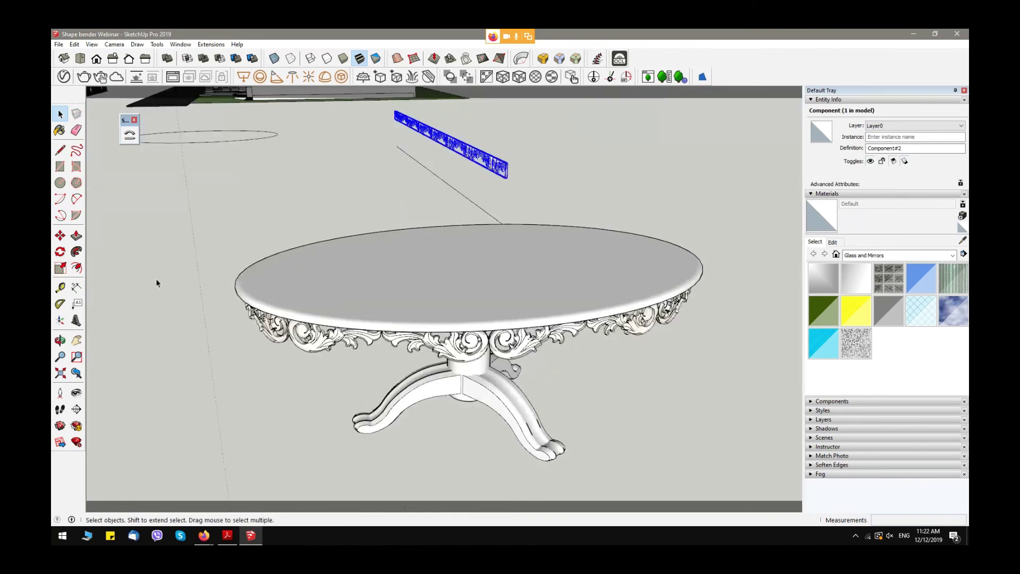
{"action": "middle_click_drag", "start_coordinate": [157, 282], "coordinate": [492, 241]}
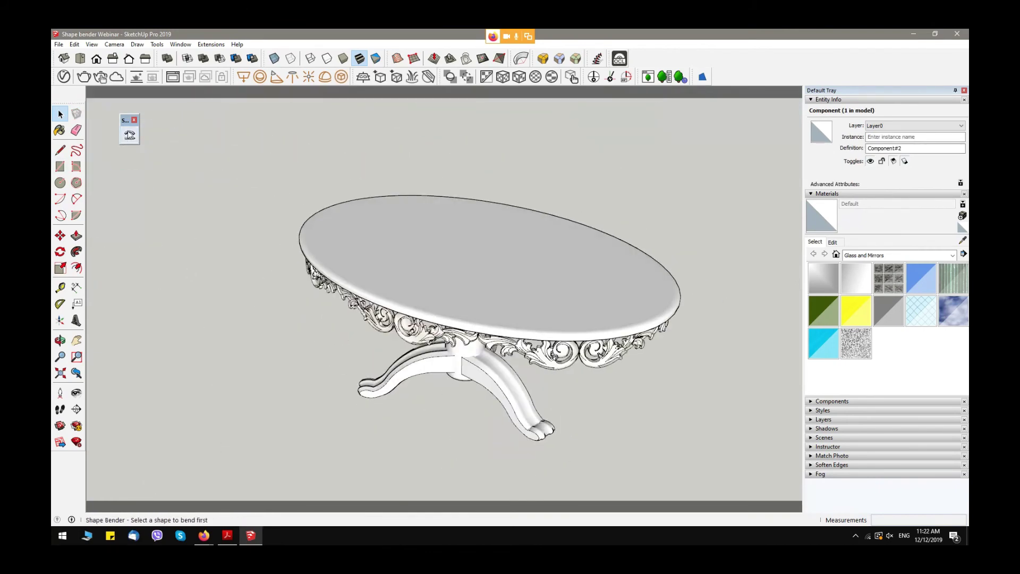
{"action": "scroll", "coordinate": [491, 263], "scroll_direction": "down", "scroll_amount": 5}
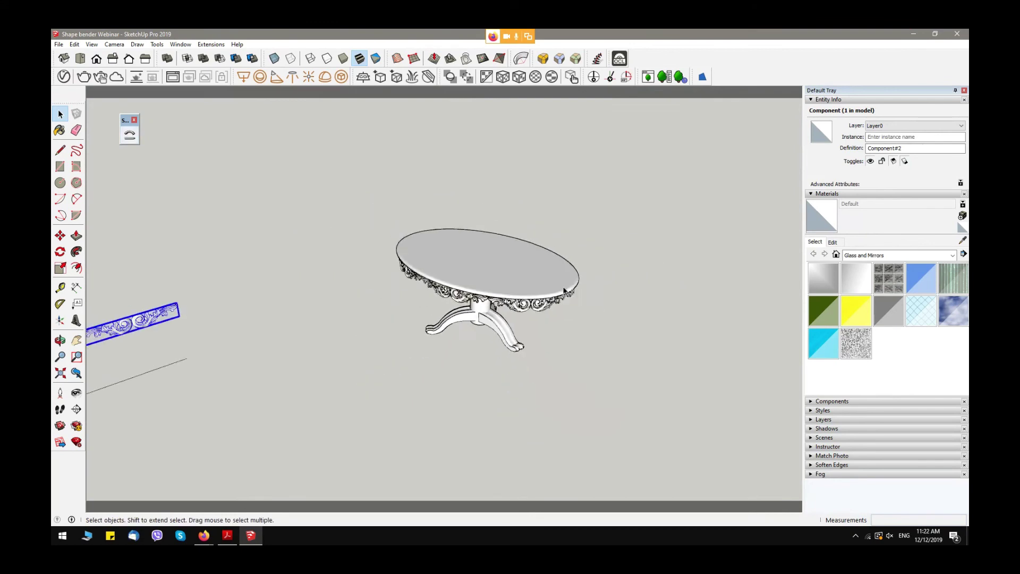
{"action": "middle_click_drag", "start_coordinate": [630, 268], "coordinate": [596, 278], "text": "shift"}
{"action": "scroll", "coordinate": [596, 304], "scroll_direction": "up", "scroll_amount": 3}
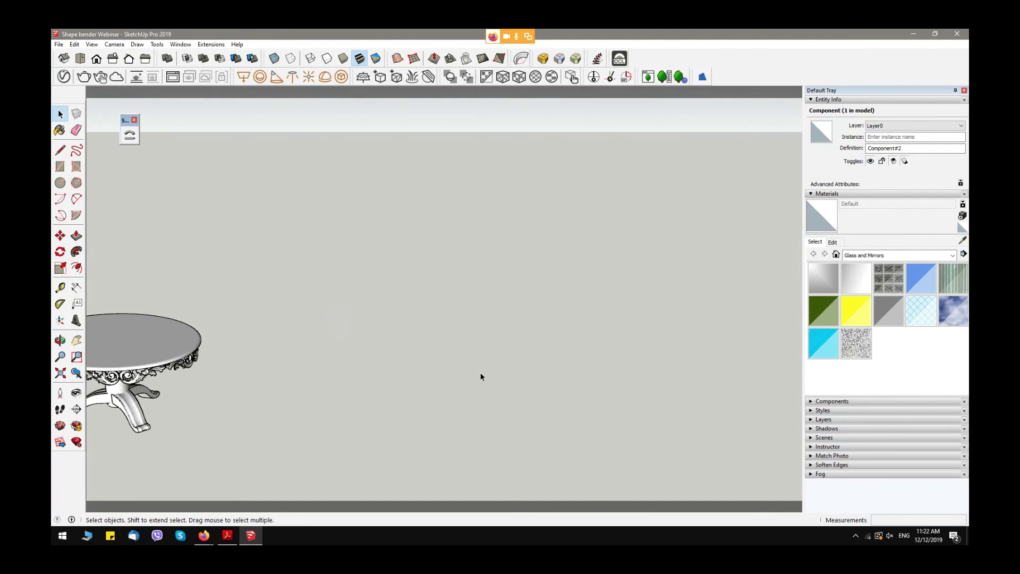
{"action": "key", "text": "r"}
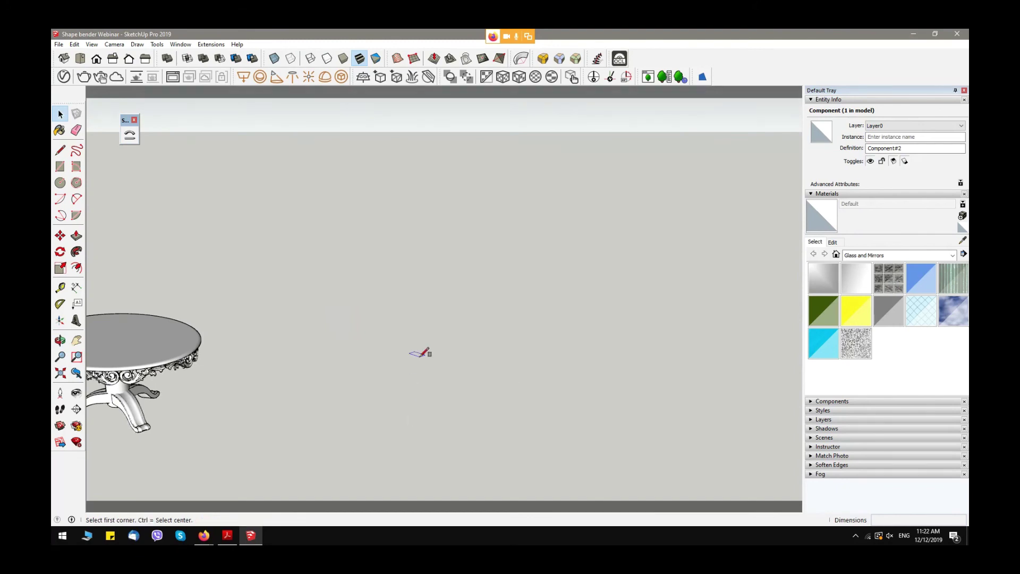
{"action": "left_click", "coordinate": [420, 357]}
{"action": "left_click", "coordinate": [649, 288]}
{"action": "key", "text": "space"}
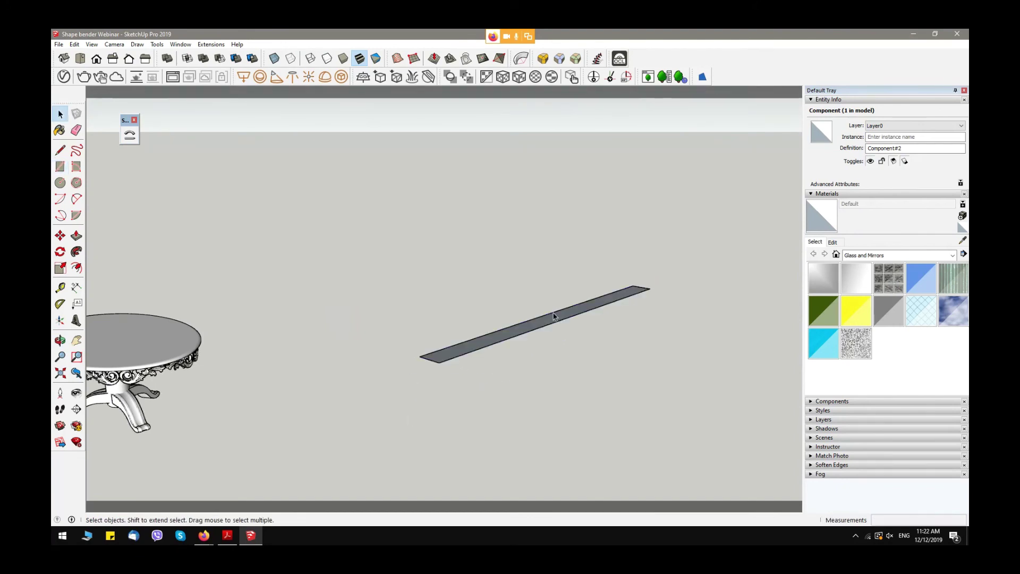
{"action": "key", "text": "p"}
{"action": "left_click", "coordinate": [556, 318]}
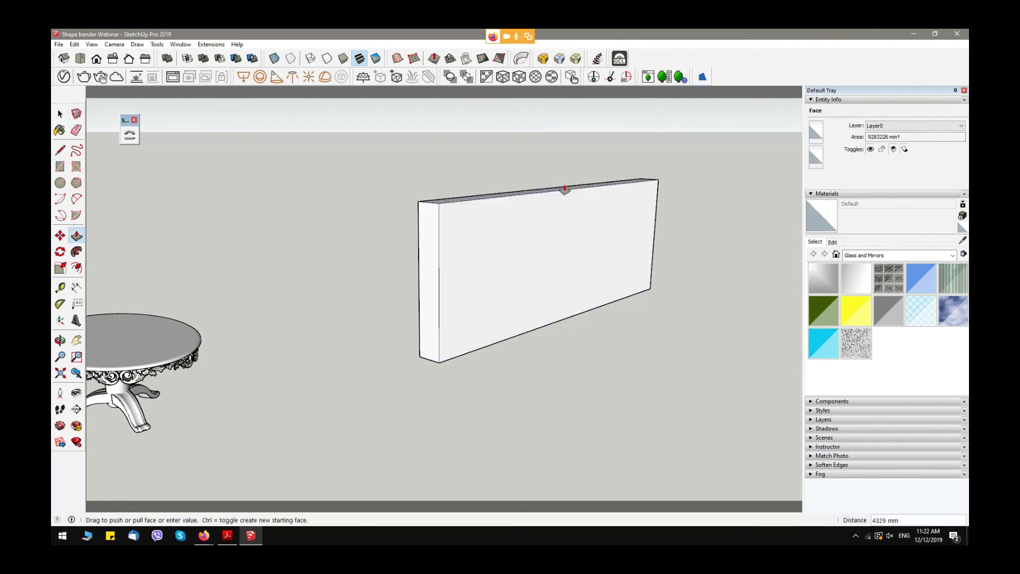
{"action": "key", "text": "space"}
Cut a round hole near each end of the slab and a larger hexagonal hole in its middle.
{"action": "middle_click_drag", "start_coordinate": [482, 242], "coordinate": [496, 296]}
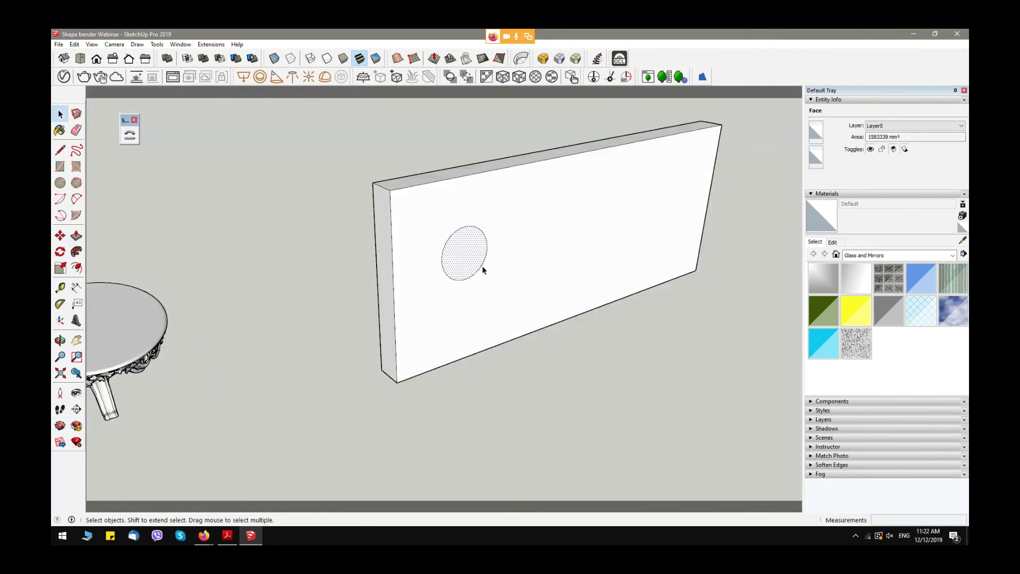
{"action": "key", "text": "Delete"}
{"action": "left_click", "coordinate": [76, 182]}
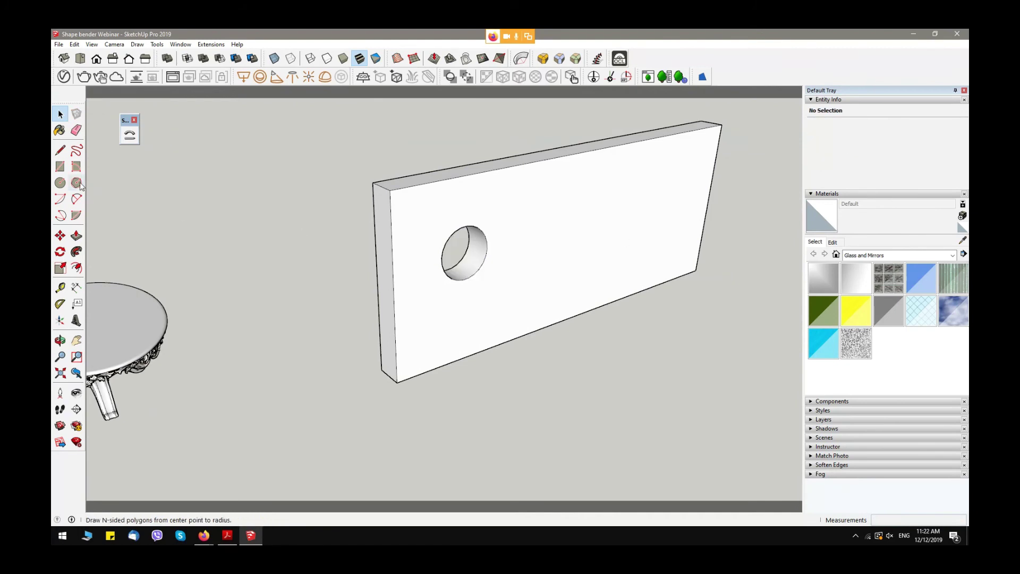
{"action": "left_click", "coordinate": [590, 233]}
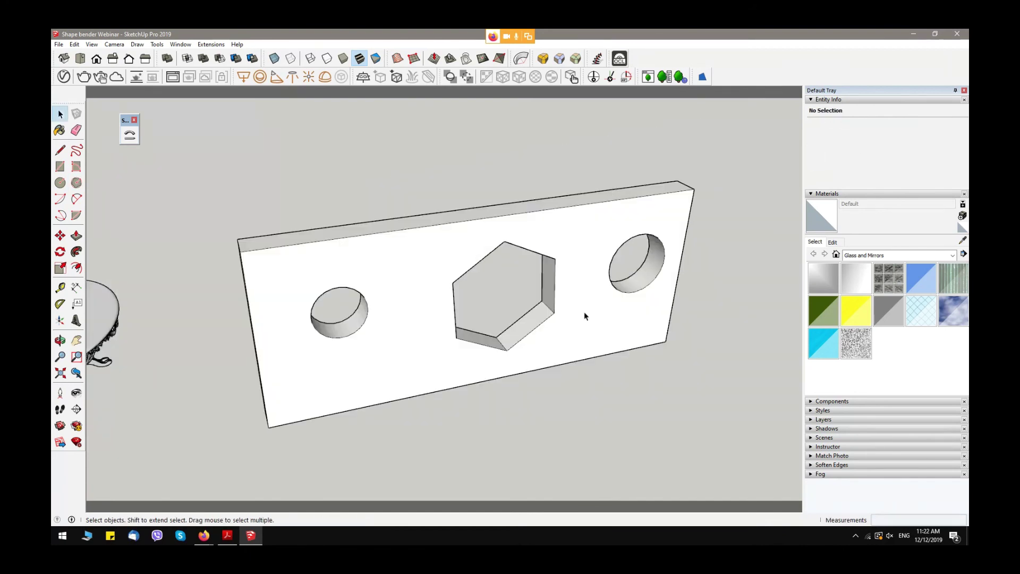
Turn the entire slab with its holes into a component with the definition name "box test".
{"action": "scroll", "coordinate": [588, 312], "scroll_direction": "down", "scroll_amount": 5}
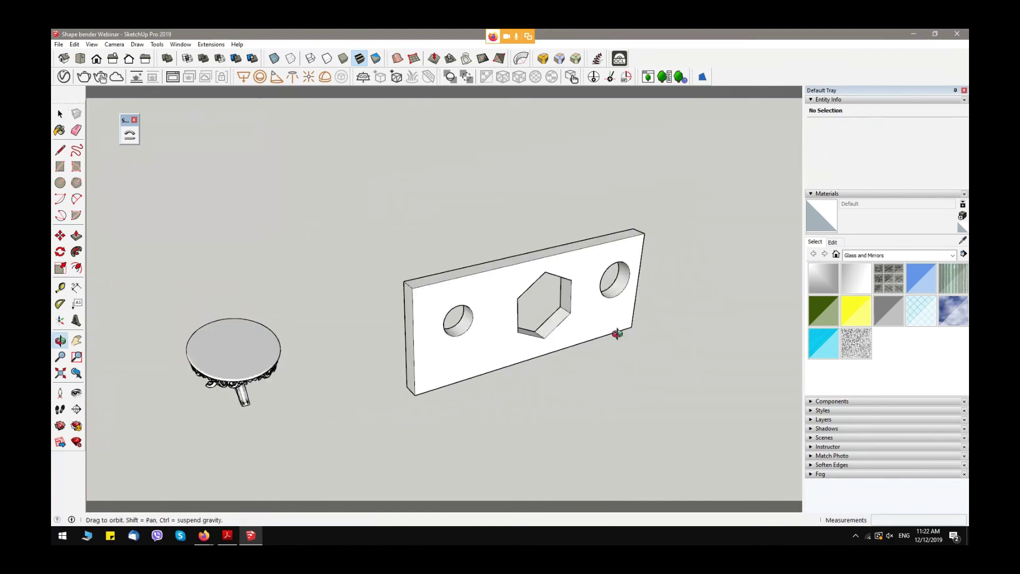
{"action": "middle_click_drag", "start_coordinate": [615, 334], "coordinate": [652, 327]}
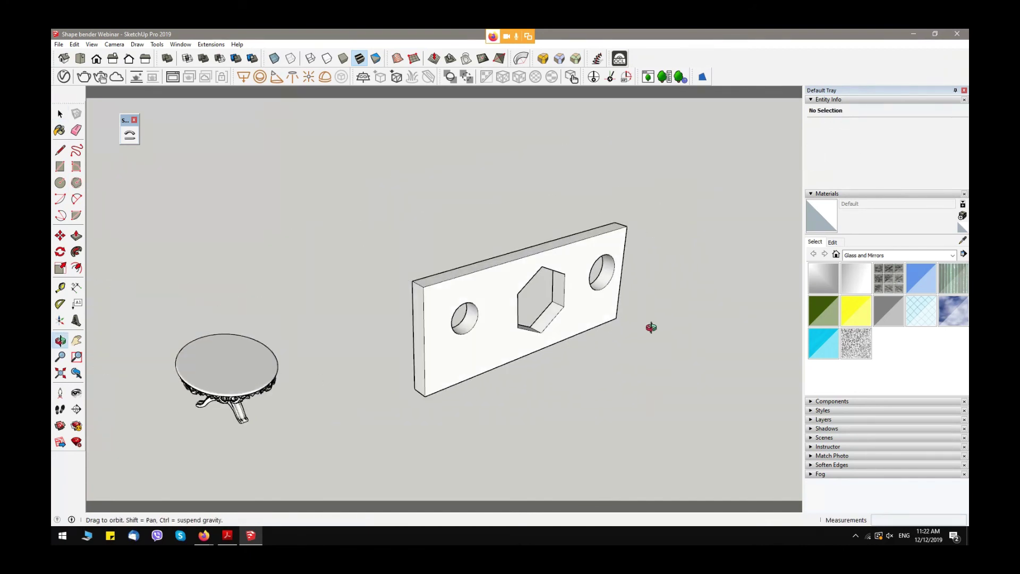
{"action": "key", "text": "space"}
{"action": "triple_click", "coordinate": [574, 223]}
{"action": "right_click", "coordinate": [574, 222]}
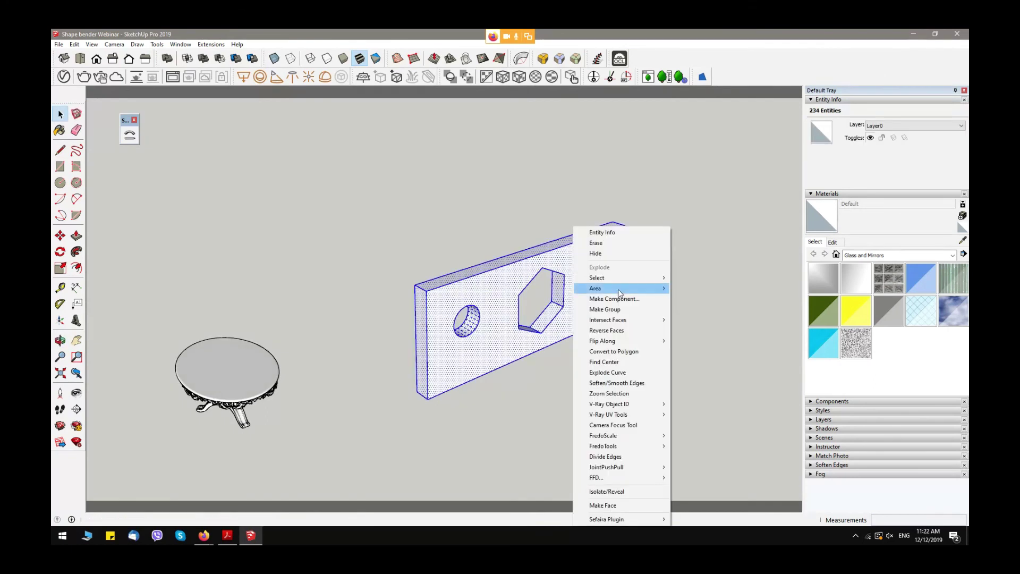
{"action": "left_click", "coordinate": [621, 299]}
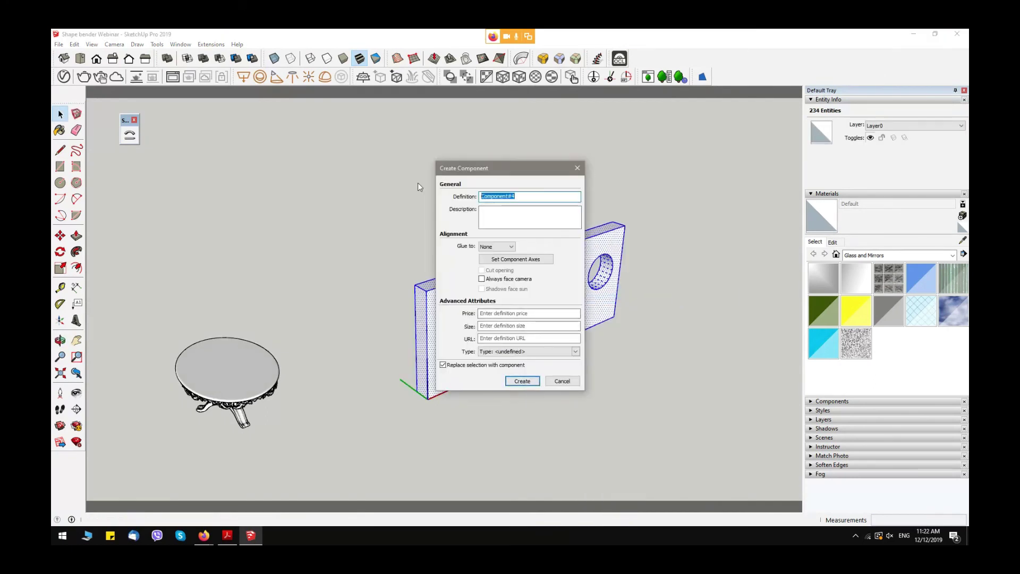
{"action": "type", "text": "box"}
{"action": "key", "text": "Return"}
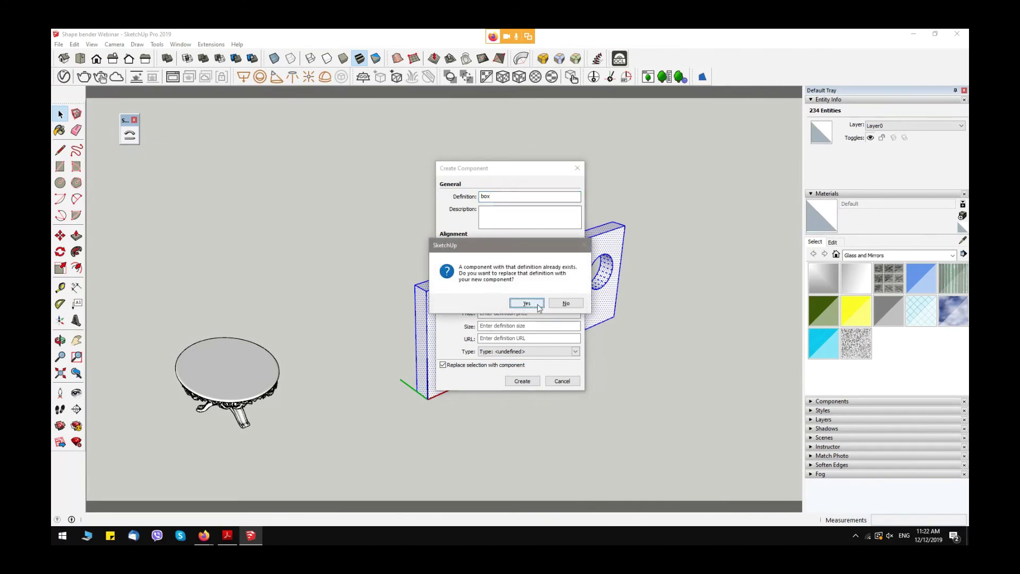
{"action": "left_click", "coordinate": [565, 303]}
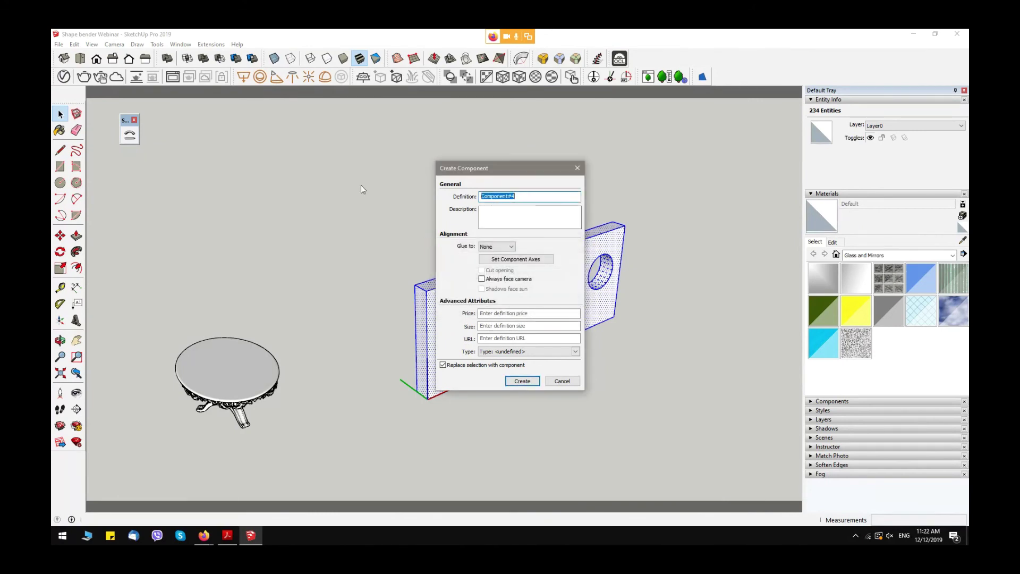
{"action": "type", "text": "box"}
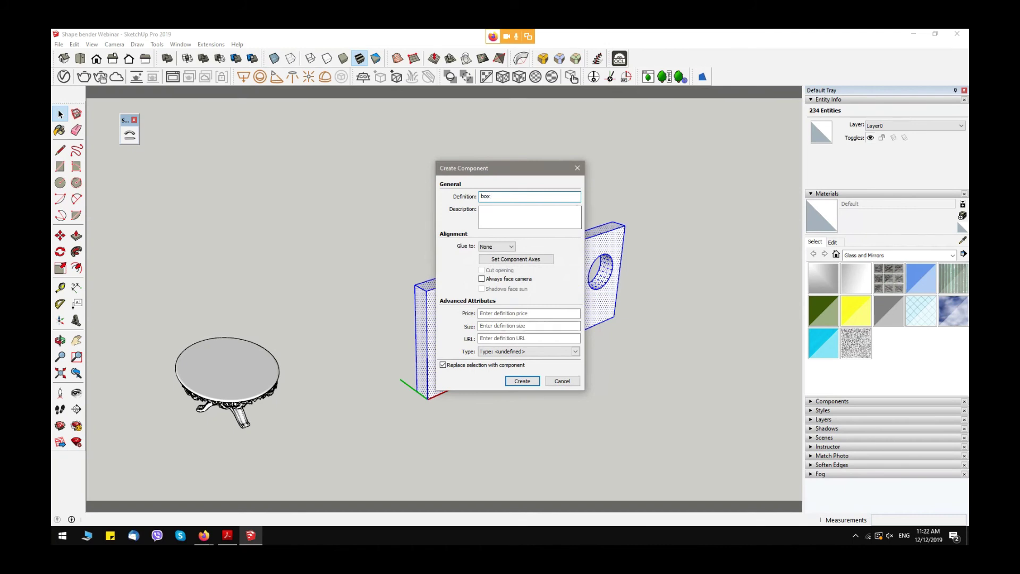
{"action": "type", "text": " test"}
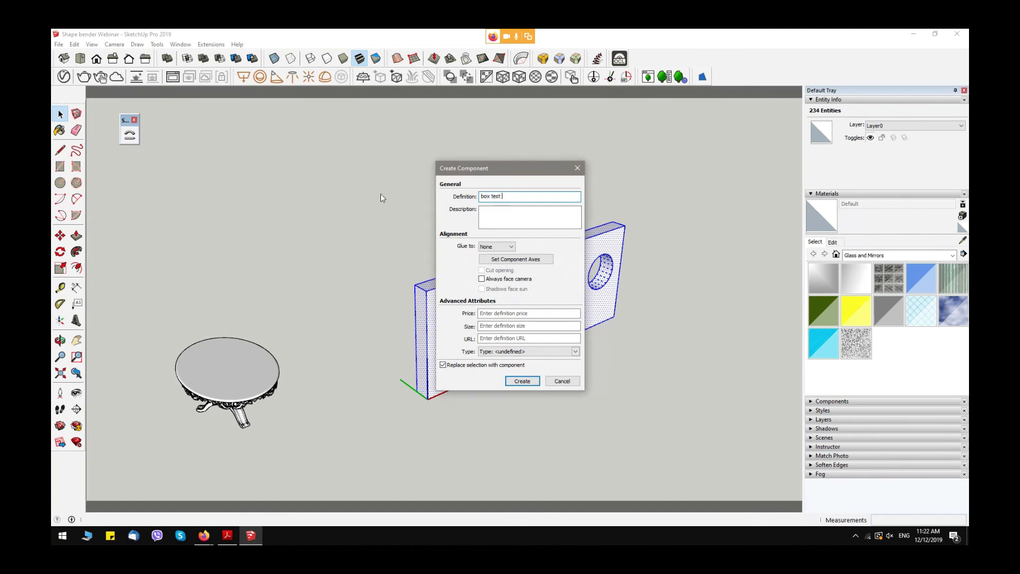
{"action": "left_click", "coordinate": [522, 381]}
Draw an arc with a radius of about 11570 mm on the ground in front of the slab.
{"action": "middle_click_drag", "start_coordinate": [634, 406], "coordinate": [544, 340], "text": "shift"}
{"action": "scroll", "coordinate": [545, 339], "scroll_direction": "down", "scroll_amount": 3}
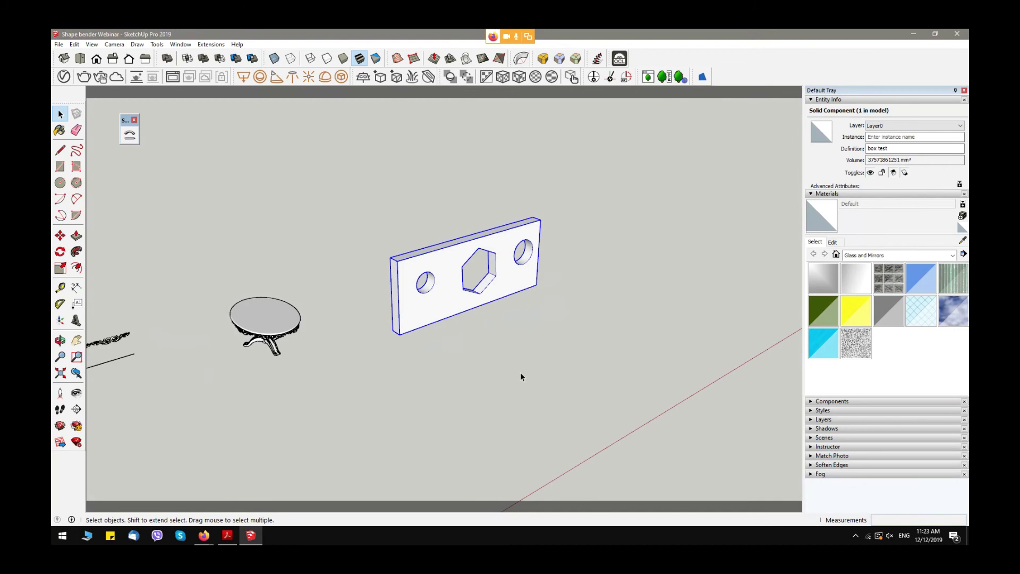
{"action": "middle_click_drag", "start_coordinate": [520, 372], "coordinate": [645, 375]}
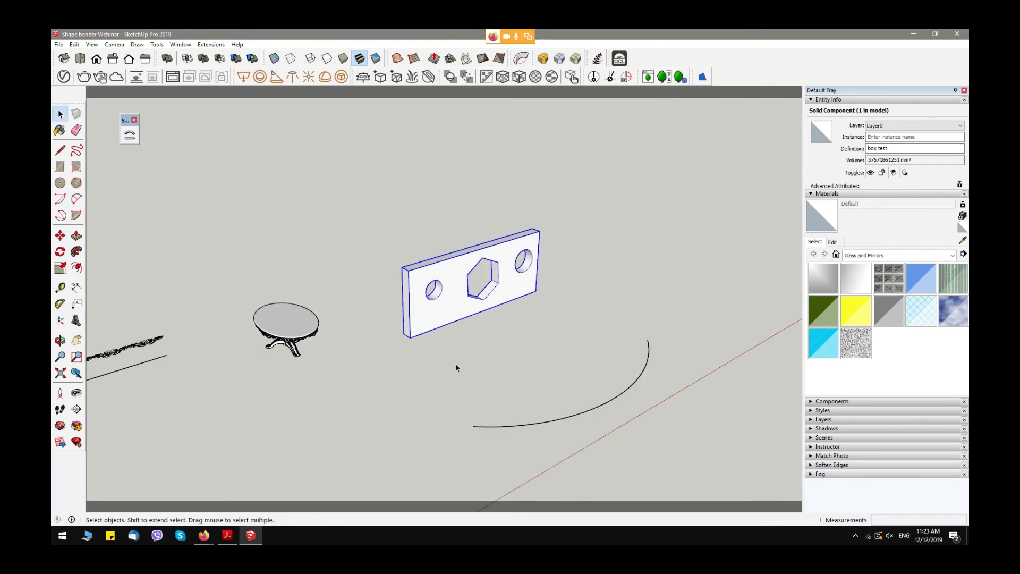
Draw a 3059 mm line from the slab's lower front corner along its bottom edge, parallel to the red axis.
{"action": "key", "text": "l"}
{"action": "scroll", "coordinate": [416, 340], "scroll_direction": "up", "scroll_amount": 5}
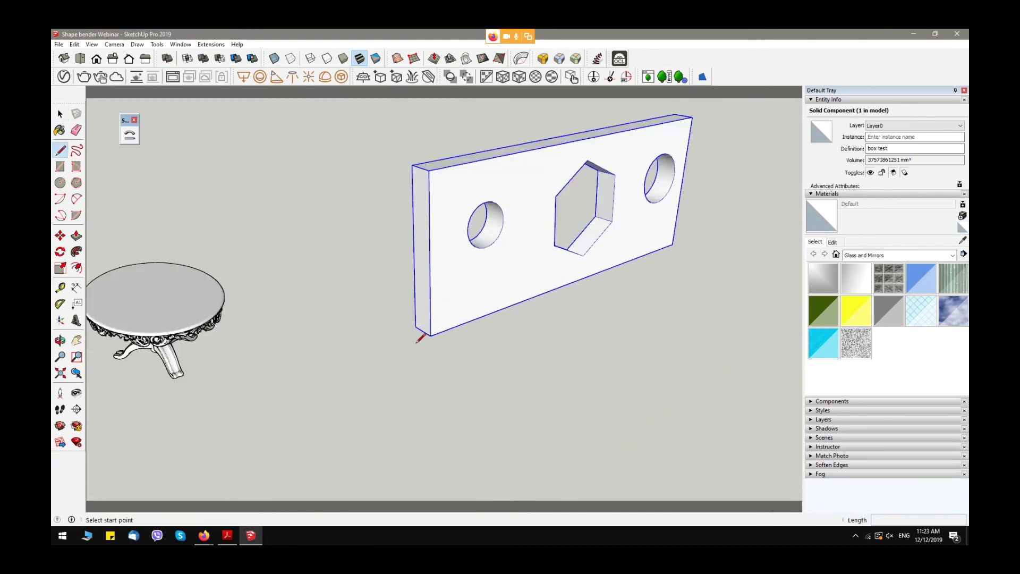
{"action": "left_click", "coordinate": [430, 336]}
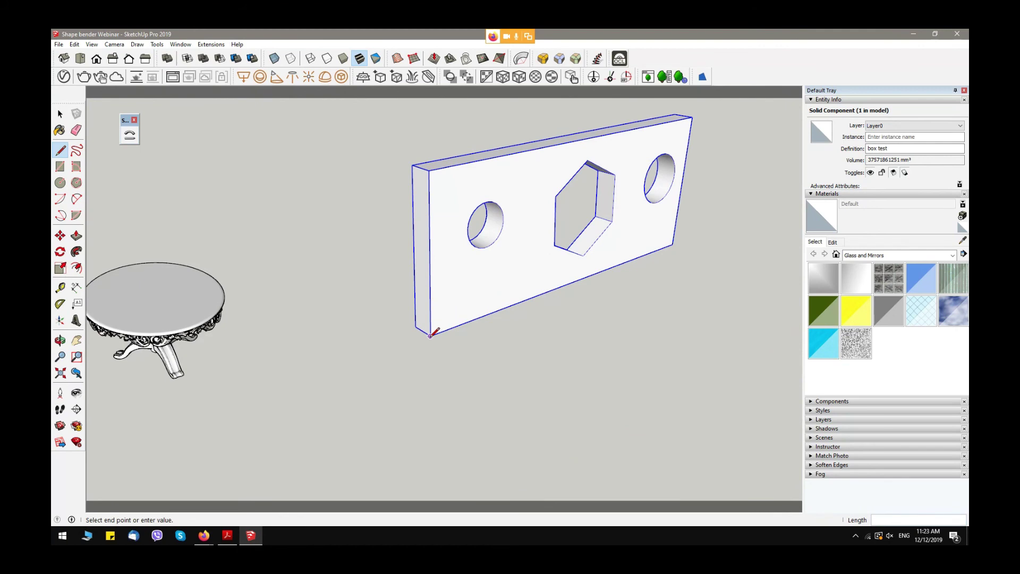
{"action": "key", "text": "Escape"}
{"action": "left_click", "coordinate": [430, 336]}
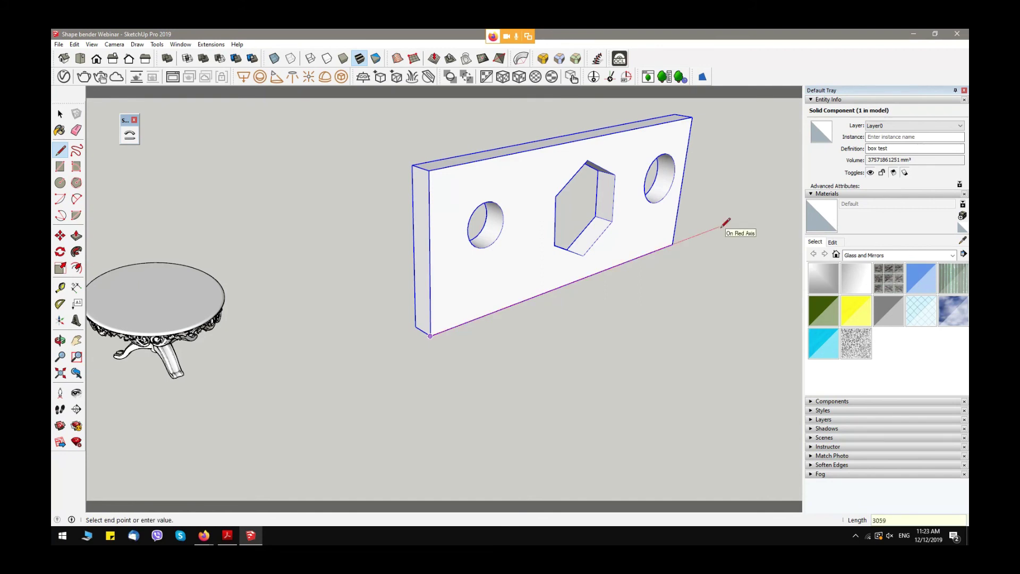
{"action": "key", "text": "space"}
Select the arc in front of the slab and check its arc length in the entity information.
{"action": "scroll", "coordinate": [537, 292], "scroll_direction": "up", "scroll_amount": 3}
{"action": "scroll", "coordinate": [587, 307], "scroll_direction": "down", "scroll_amount": 2}
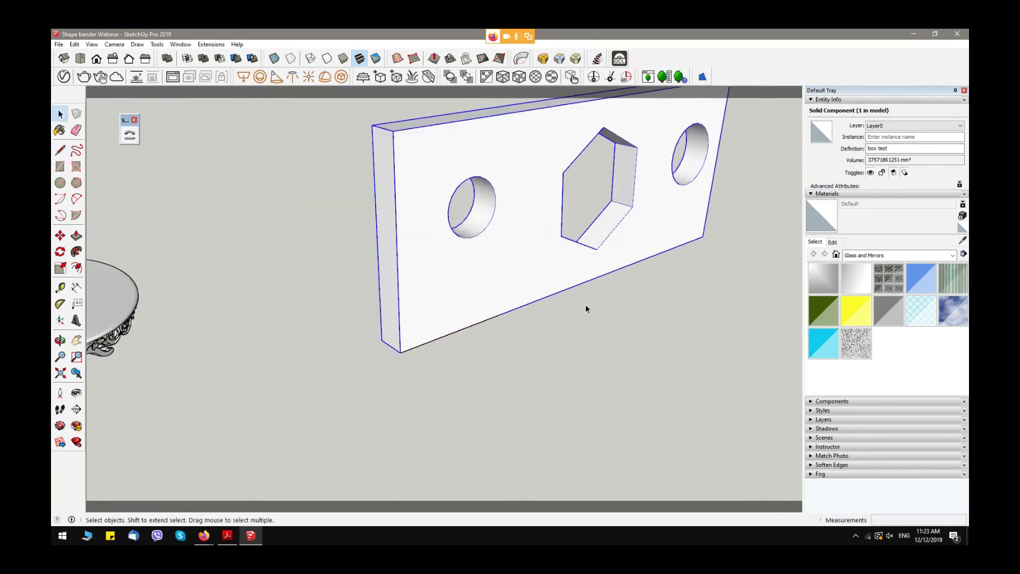
{"action": "middle_click_drag", "start_coordinate": [587, 307], "coordinate": [537, 330]}
{"action": "scroll", "coordinate": [562, 319], "scroll_direction": "down", "scroll_amount": 6}
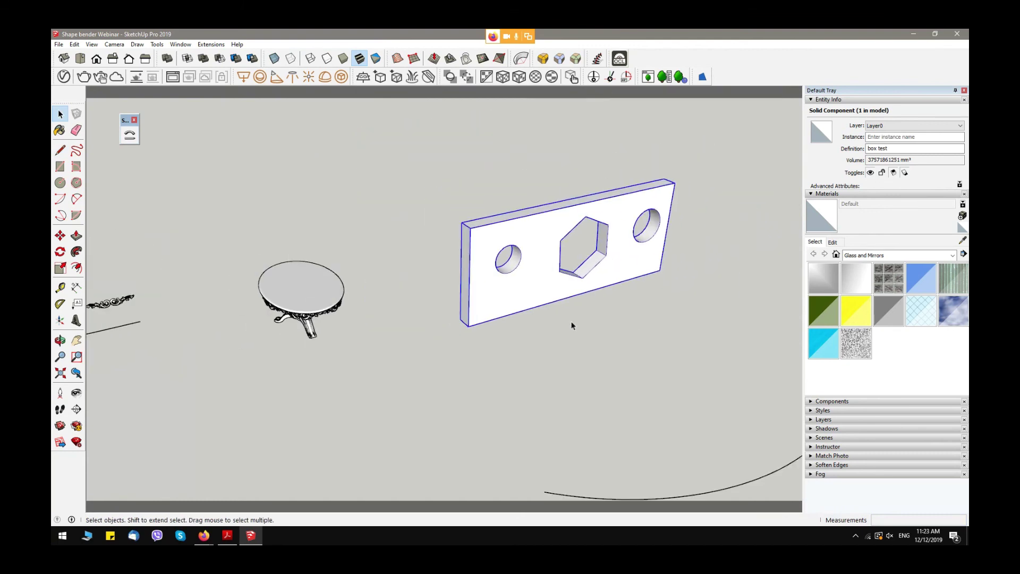
{"action": "left_click", "coordinate": [662, 449]}
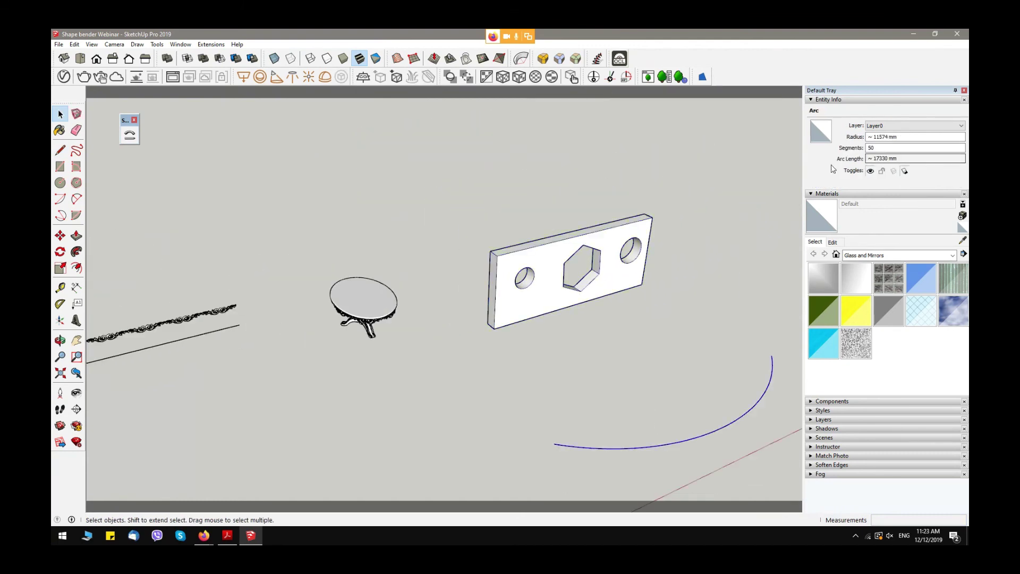
{"action": "left_click", "coordinate": [870, 158]}
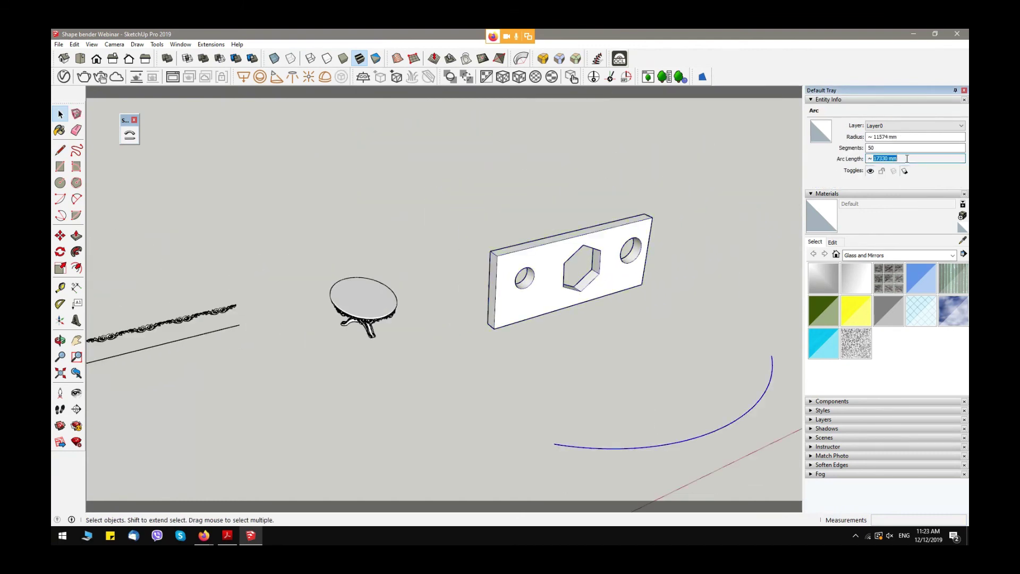
Draw a straight line at the slab's bottom edge matching the arc's 17330 mm length, and bend the slab along the arc with Shape Bender.
{"action": "left_click", "coordinate": [525, 320]}
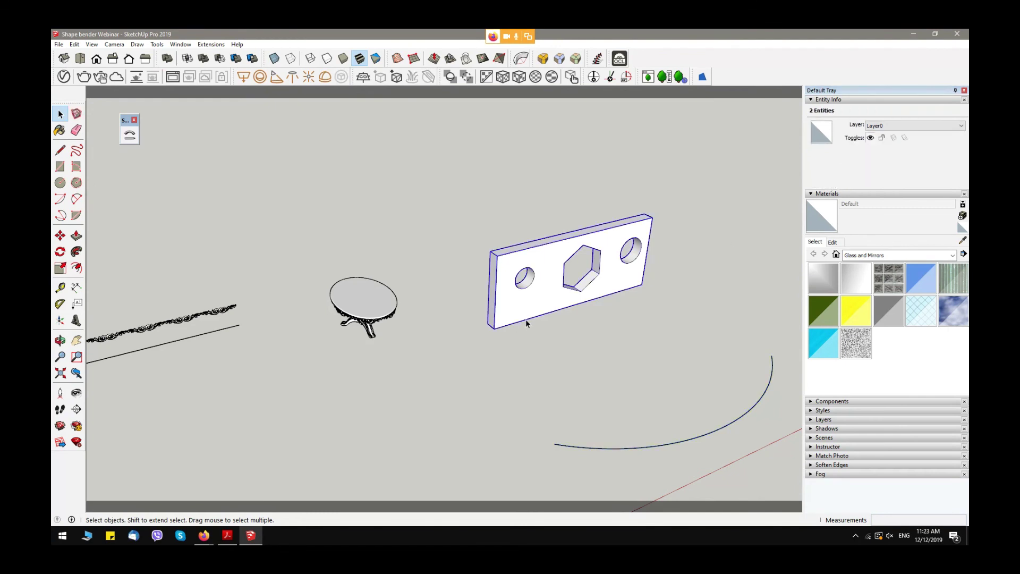
{"action": "scroll", "coordinate": [525, 321], "scroll_direction": "up", "scroll_amount": 3}
{"action": "left_click", "coordinate": [525, 318]}
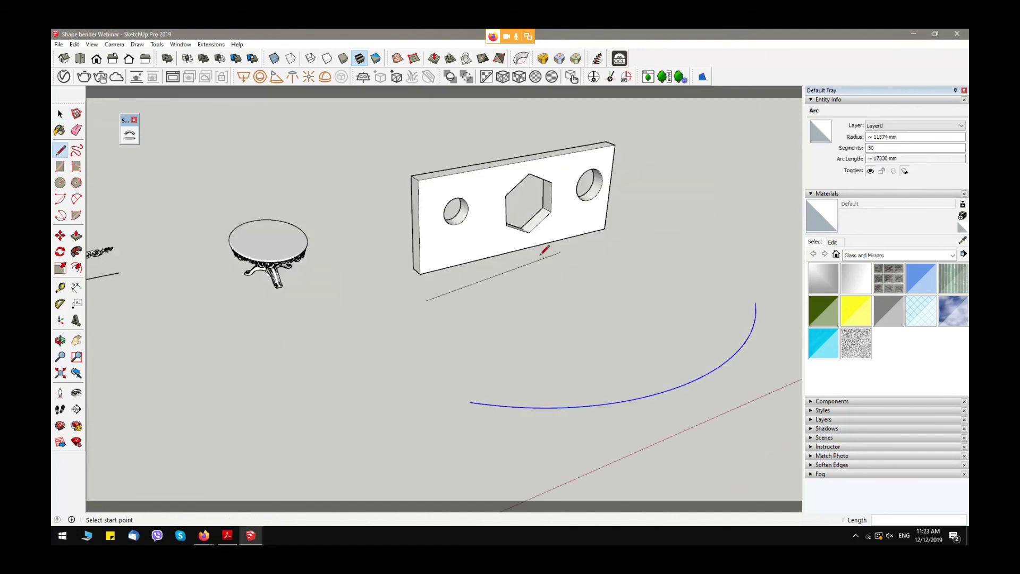
{"action": "left_click", "coordinate": [420, 274]}
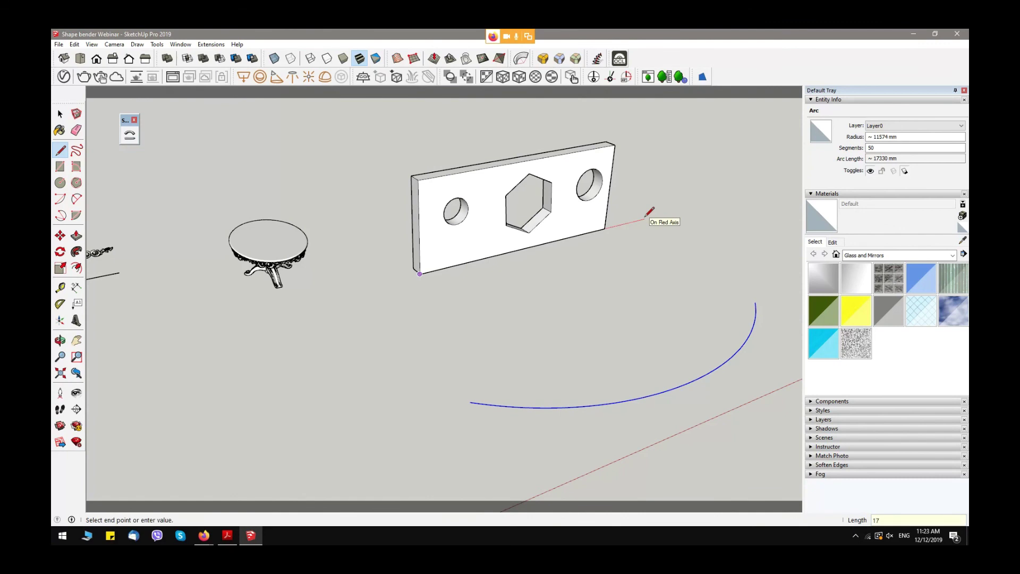
{"action": "key", "text": "Return"}
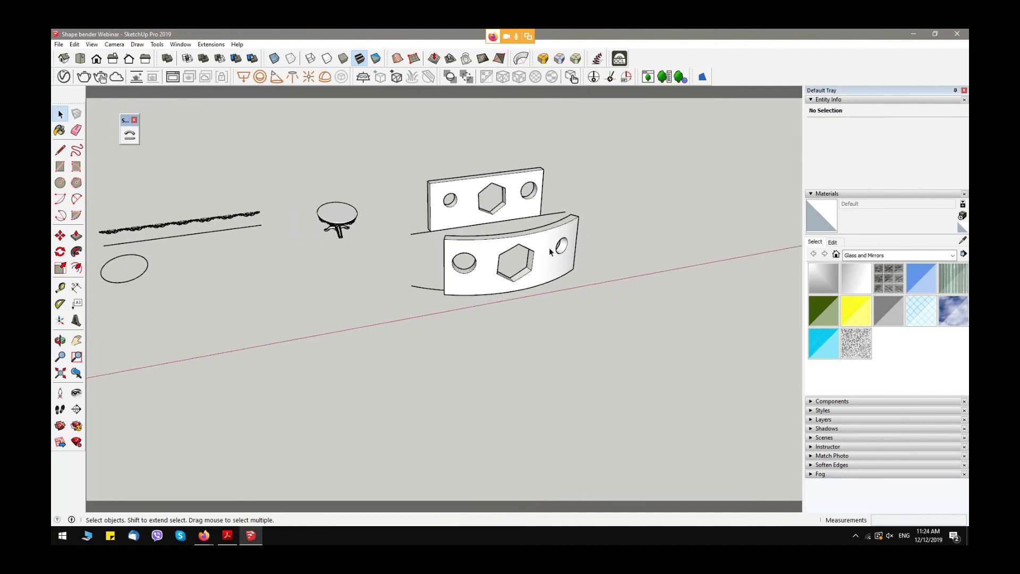
Move the bent slab about 19600 mm sideways, clear of the arc and the original slab.
{"action": "left_click", "coordinate": [531, 260]}
{"action": "key", "text": "m"}
{"action": "left_click", "coordinate": [552, 275]}
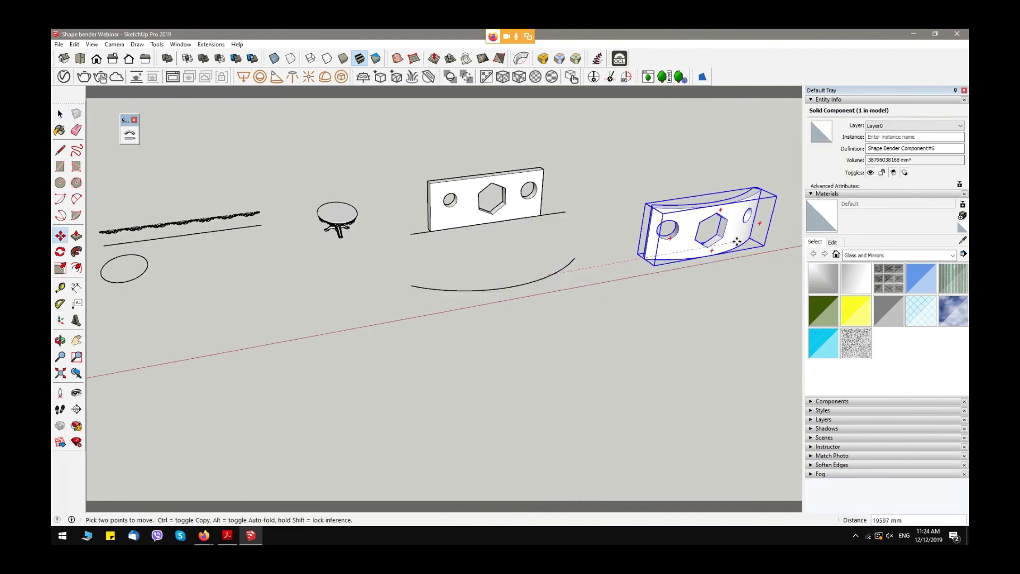
{"action": "left_click", "coordinate": [741, 246]}
{"action": "key", "text": "space"}
Switch to the Shape Bender PDF in Adobe Acrobat Reader and go through the slides to the "FIND US ON..." page.
{"action": "scroll", "coordinate": [727, 190], "scroll_direction": "up", "scroll_amount": 2}
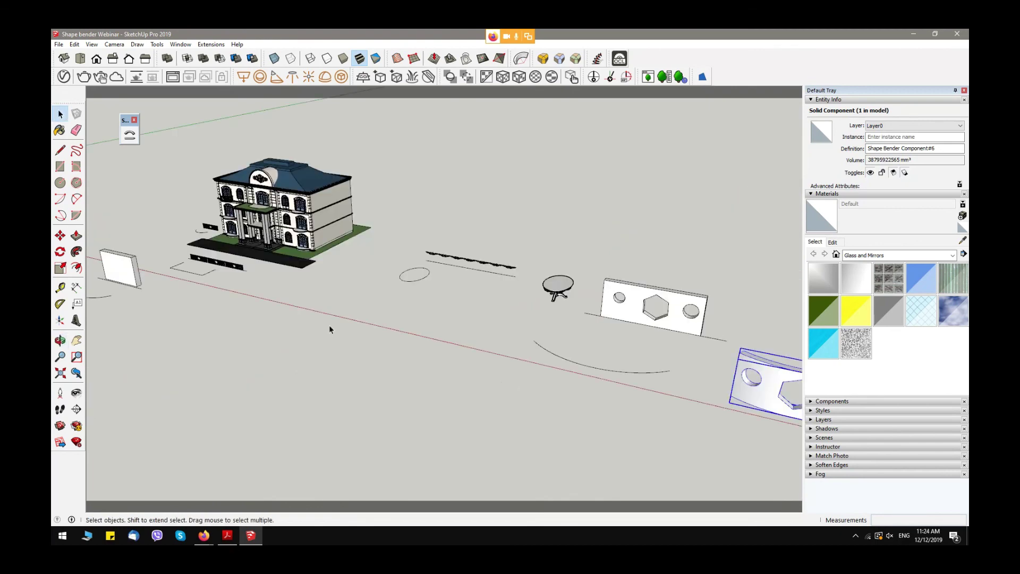
{"action": "scroll", "coordinate": [359, 315], "scroll_direction": "down", "scroll_amount": 1}
{"action": "middle_click_drag", "start_coordinate": [376, 335], "coordinate": [249, 525]}
{"action": "left_click", "coordinate": [227, 535]}
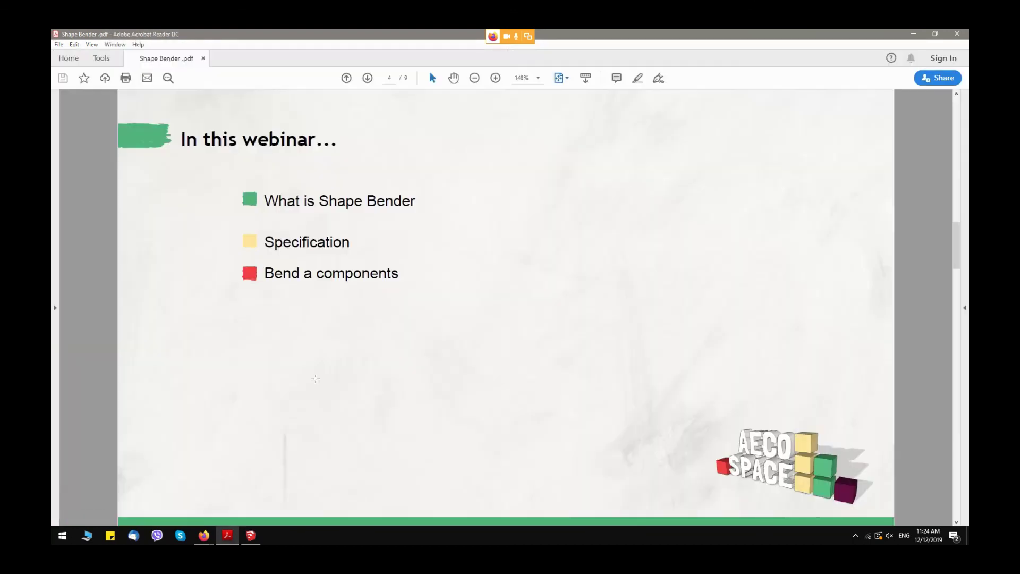
{"action": "scroll", "coordinate": [315, 379], "scroll_direction": "down", "scroll_amount": 1}
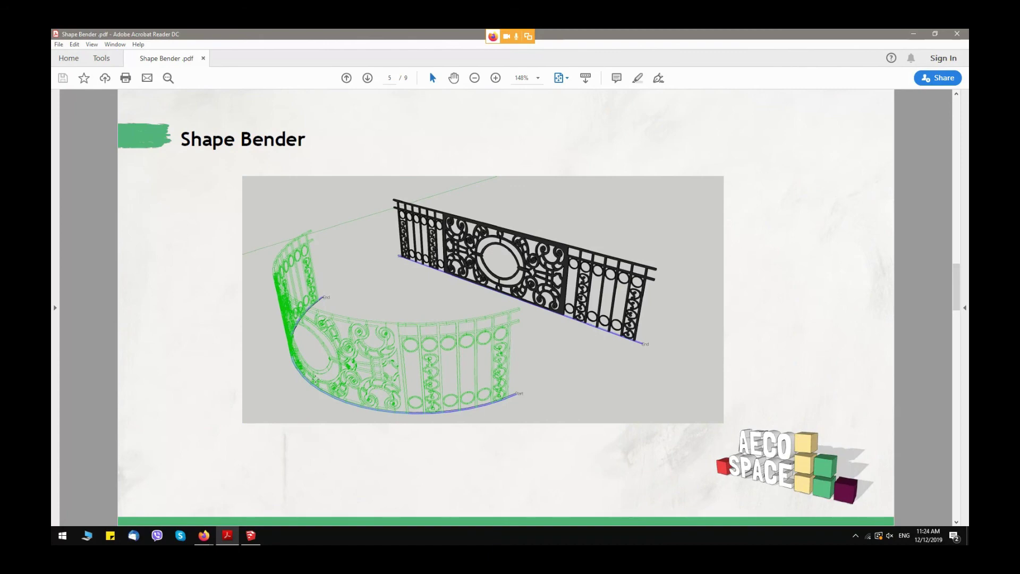
{"action": "scroll", "coordinate": [316, 379], "scroll_direction": "down", "scroll_amount": 3}
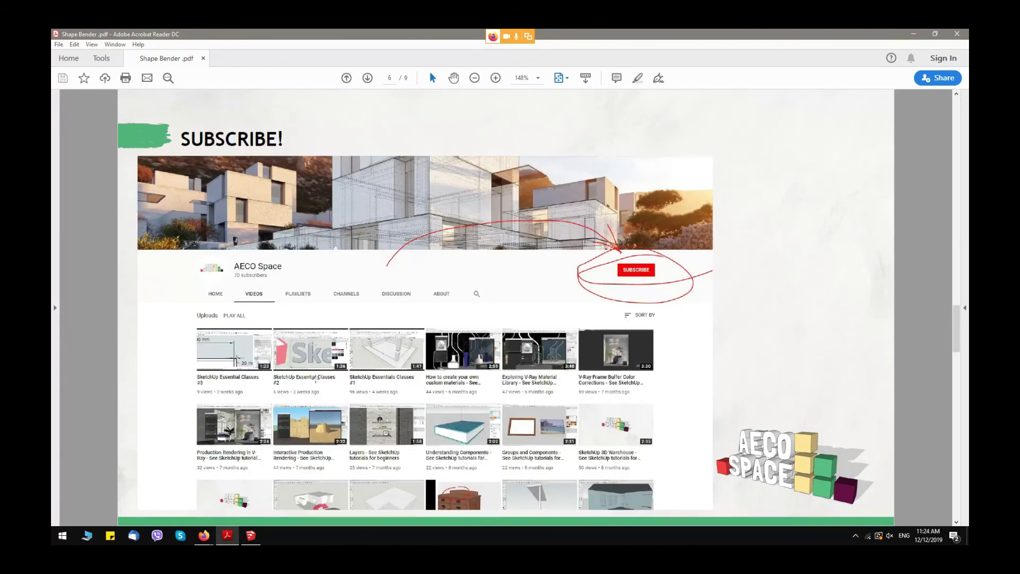
{"action": "scroll", "coordinate": [316, 378], "scroll_direction": "down", "scroll_amount": 3}
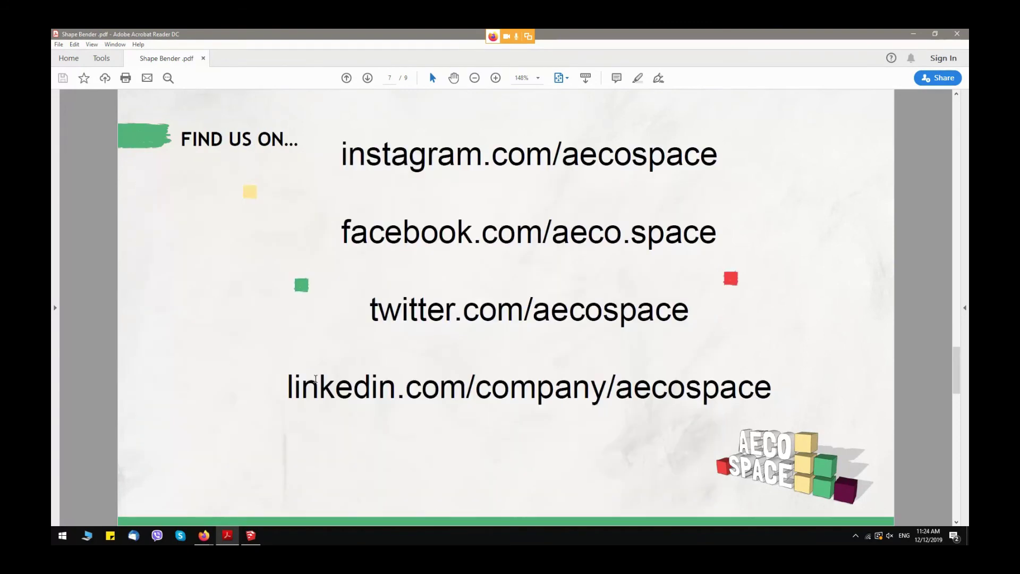